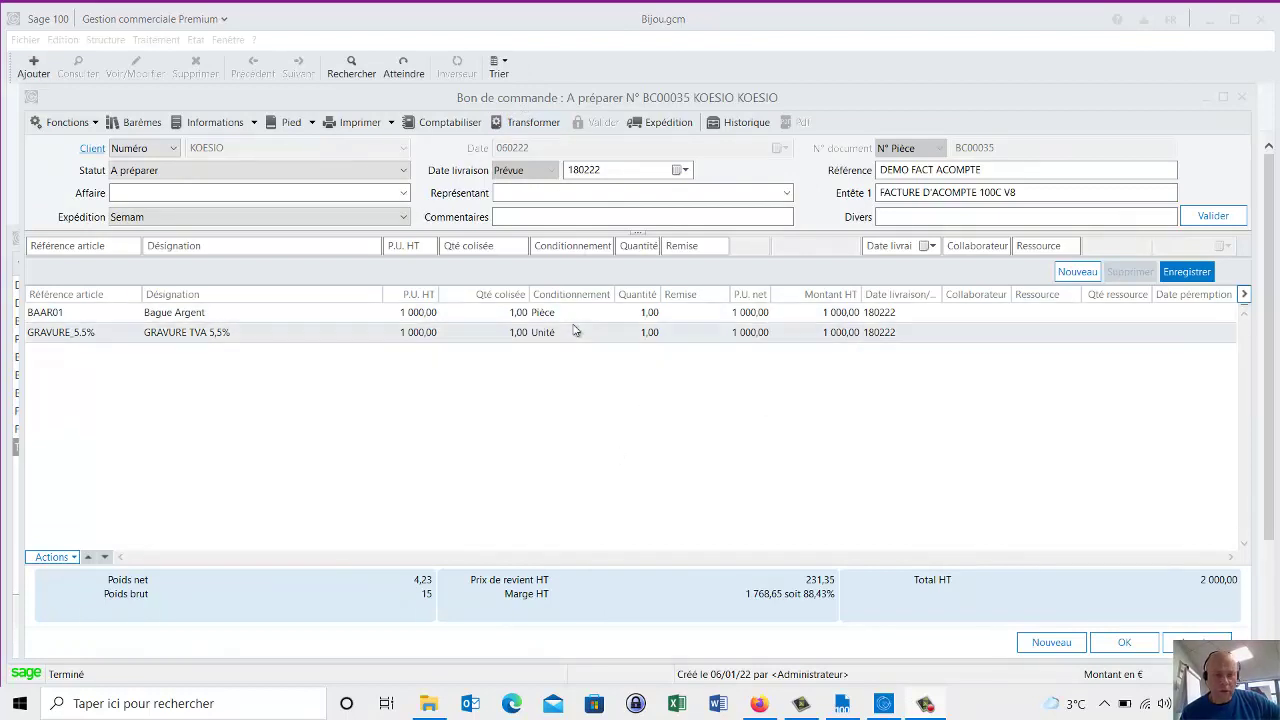
# - Review the order's footer valuation with its VAT breakdown and totals including tax, and close it
pyautogui.click(607, 175)
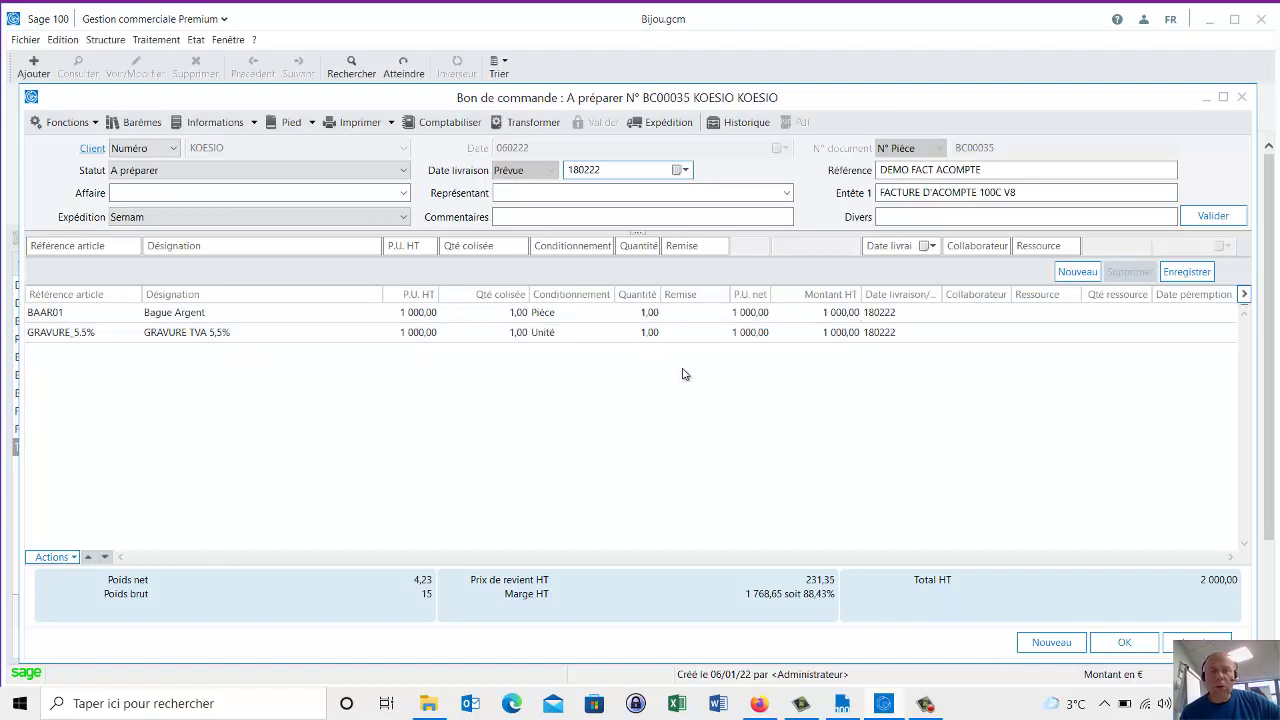
pyautogui.click(293, 124)
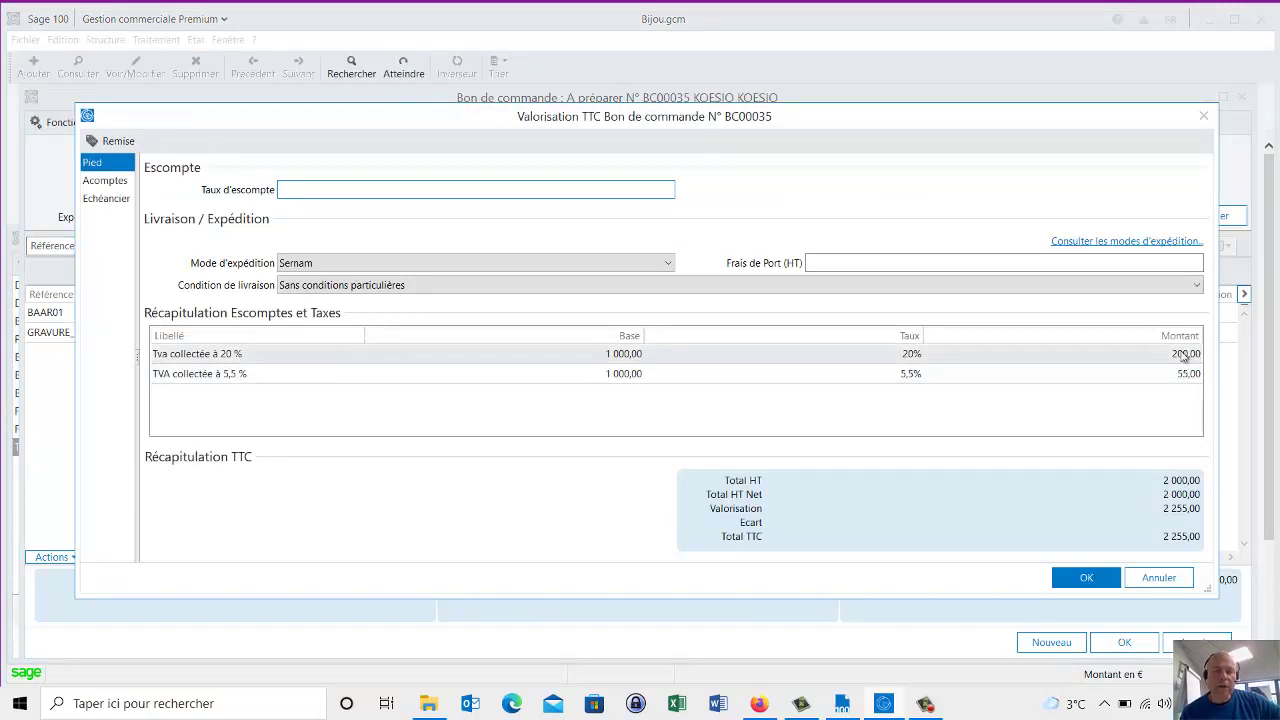
pyautogui.click(1073, 569)
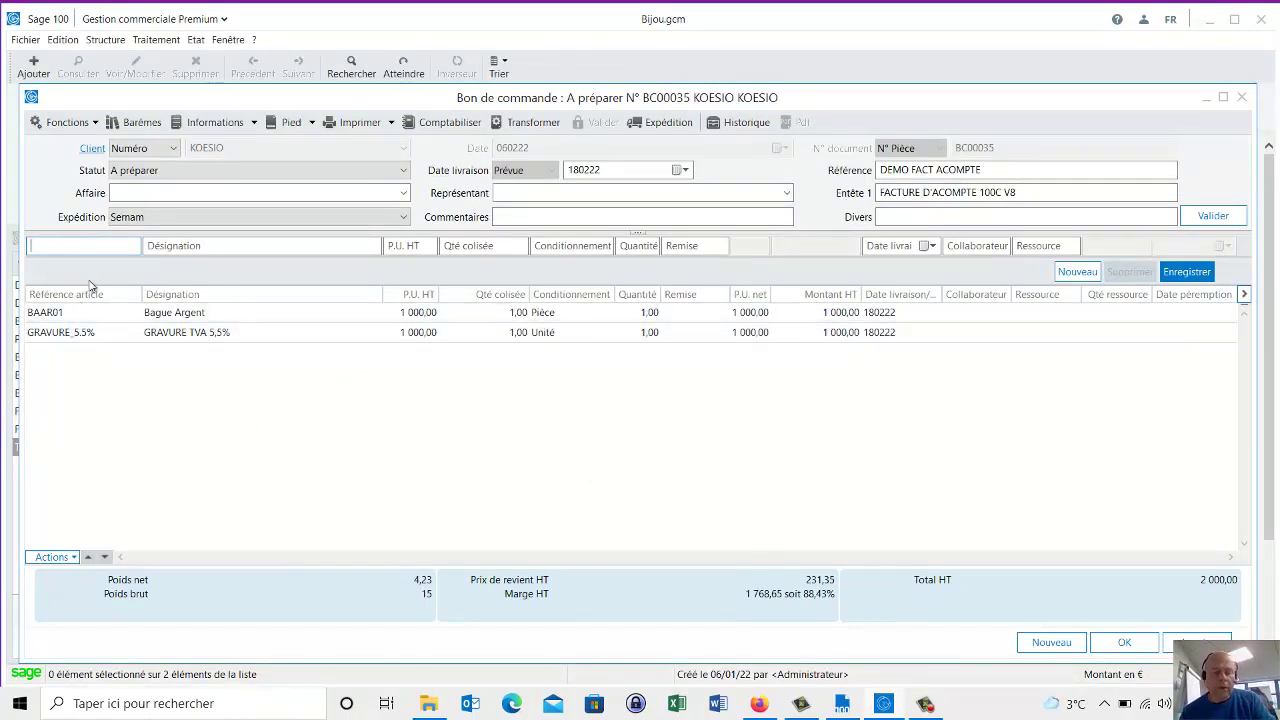
# - Start a new order line by selecting article BAAR01 (Bague Argent) from the article list
pyautogui.write('BA')
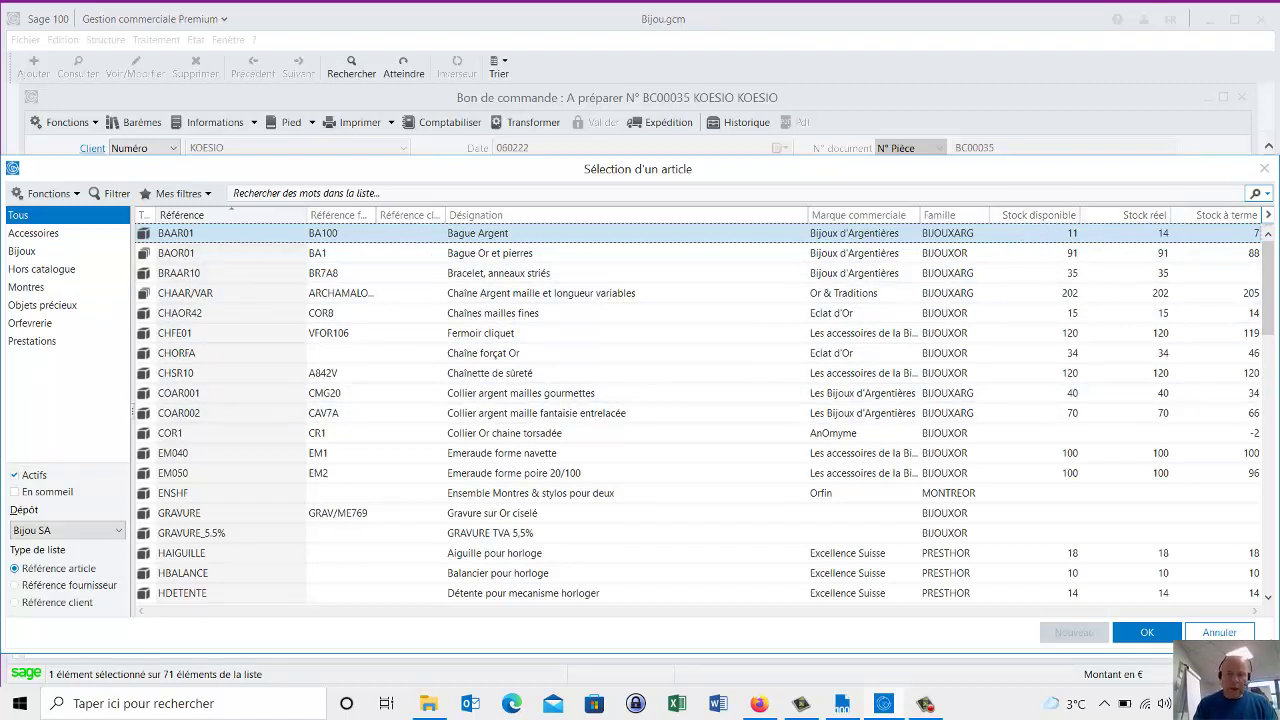
pyautogui.click(1146, 633)
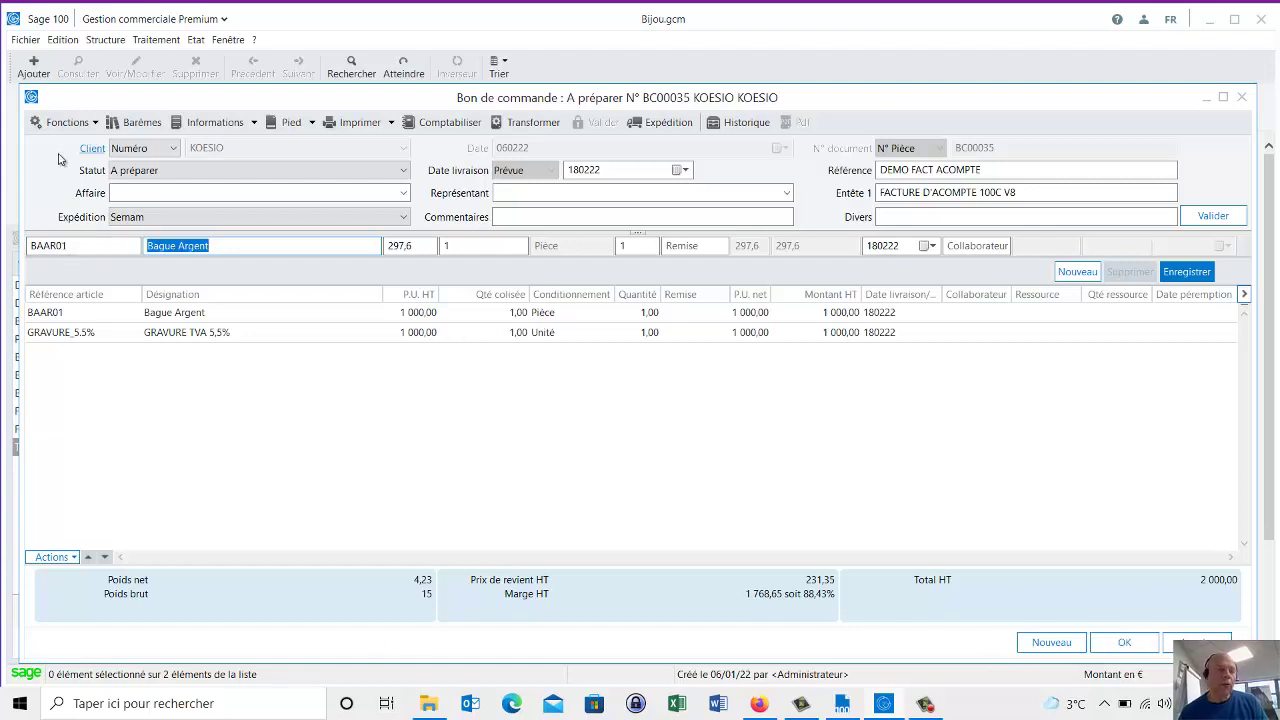
# - Customize the order's function bar by adding a separator followed by the Statut livrable function
pyautogui.click(65, 122)
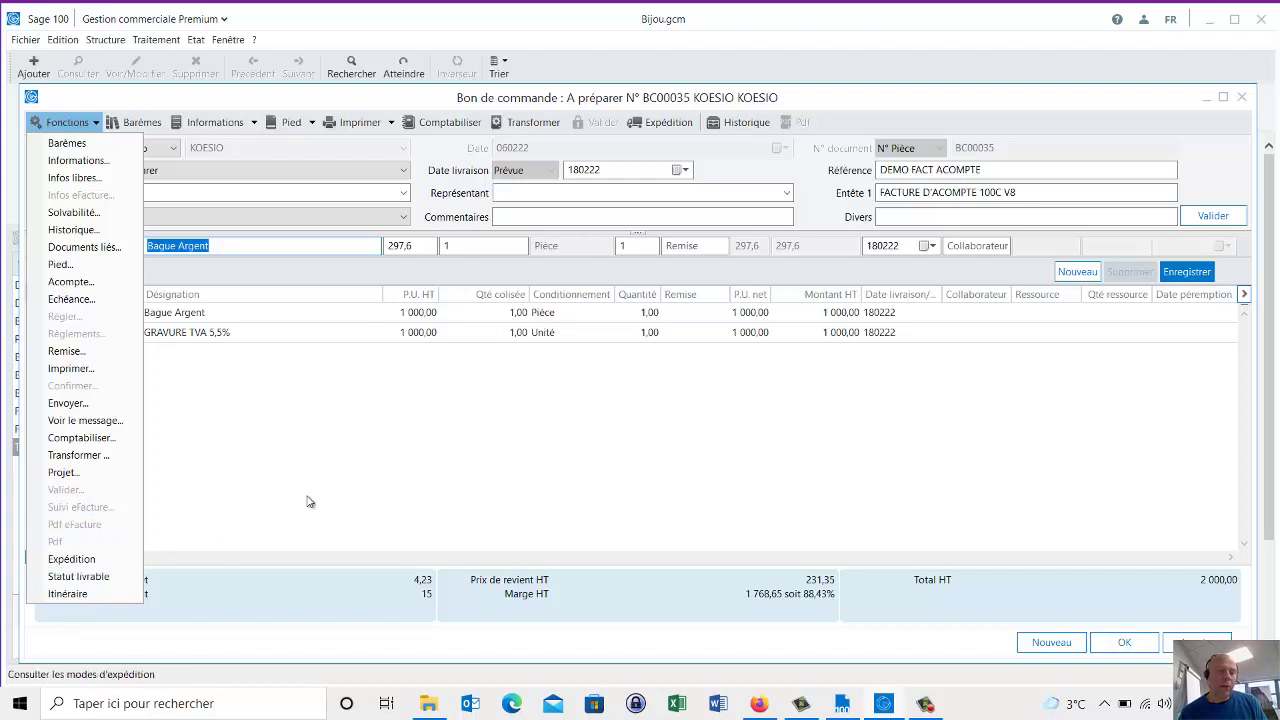
pyautogui.click(875, 126)
pyautogui.rightClick(873, 121)
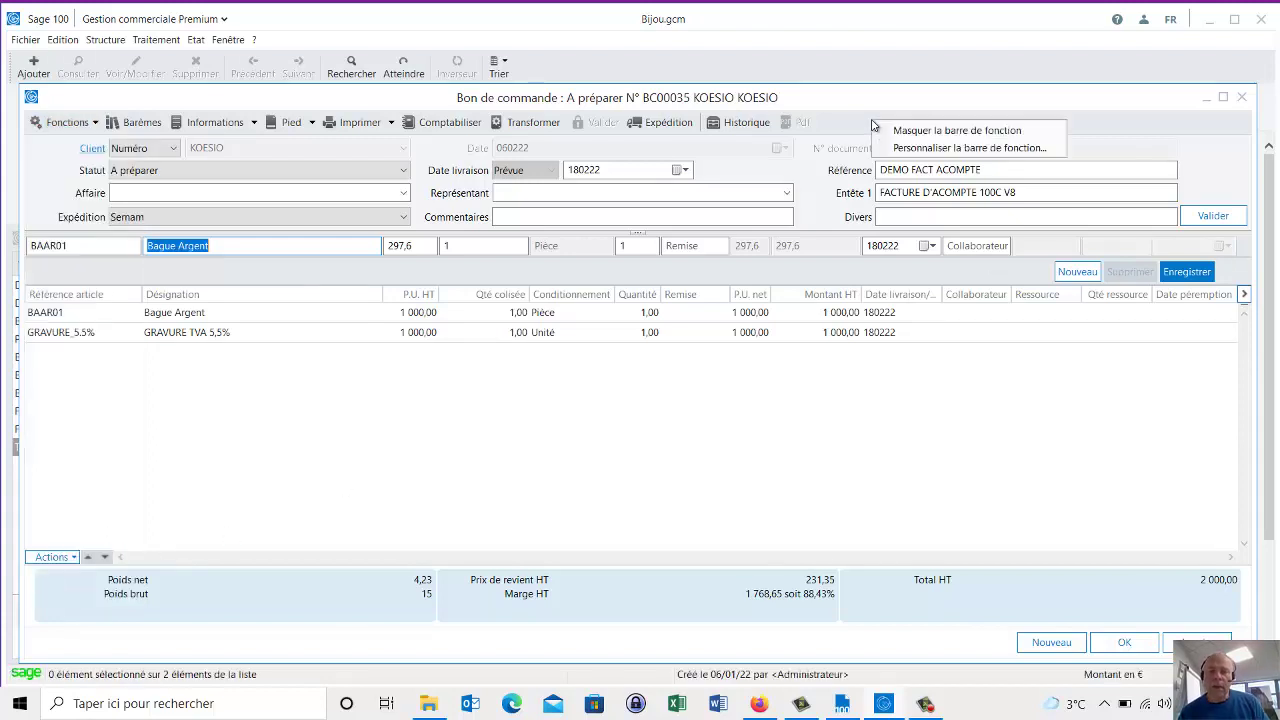
pyautogui.click(897, 149)
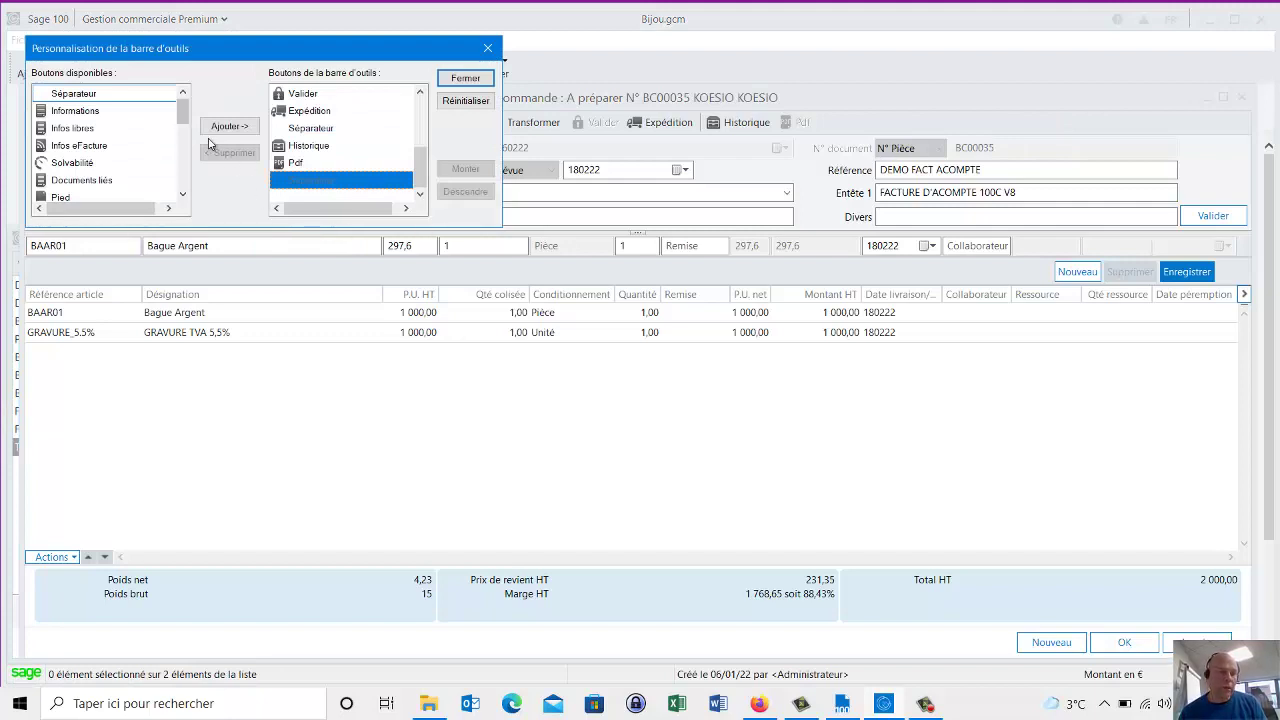
pyautogui.click(96, 94)
pyautogui.click(232, 127)
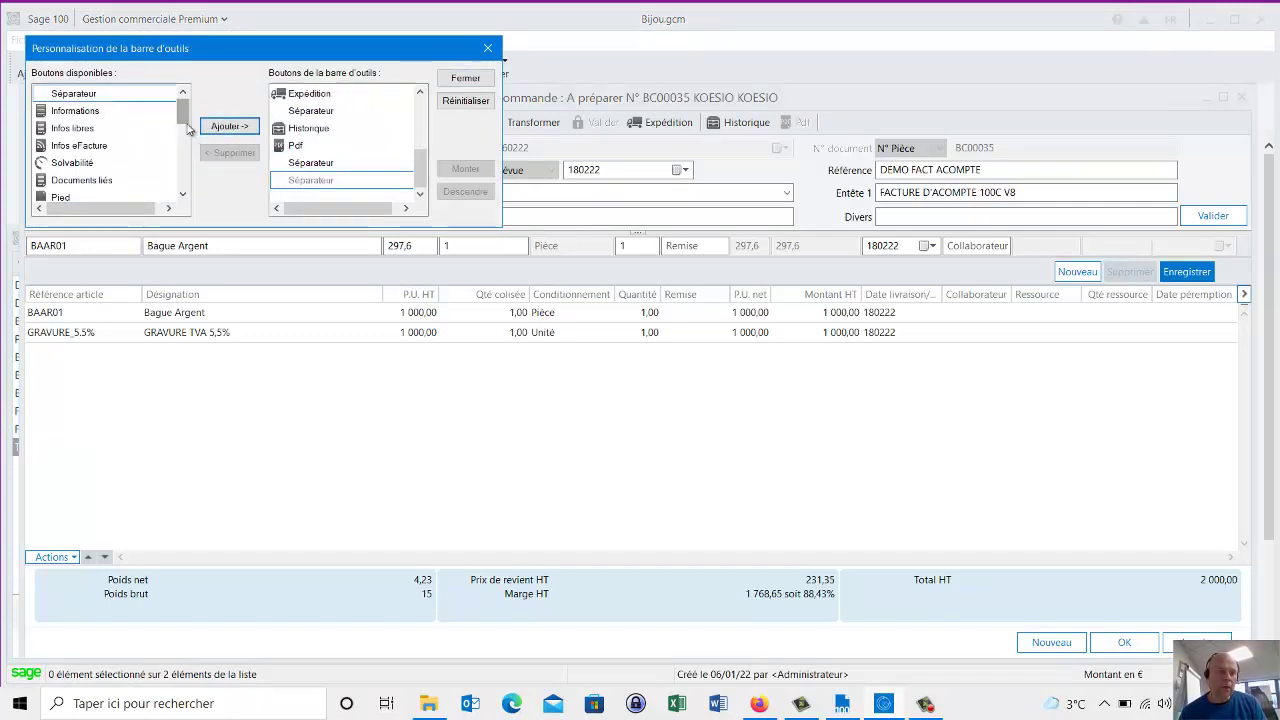
pyautogui.moveTo(182, 112); pyautogui.dragTo(182, 180)
pyautogui.click(92, 163)
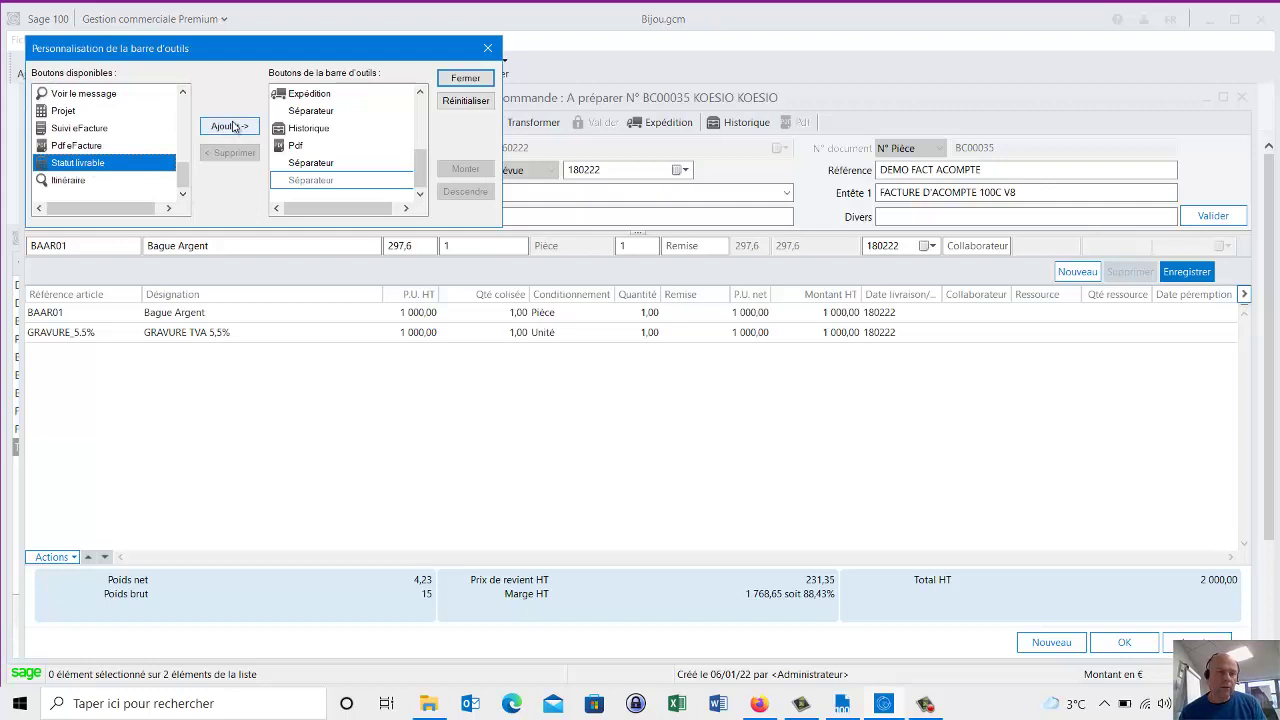
pyautogui.click(226, 127)
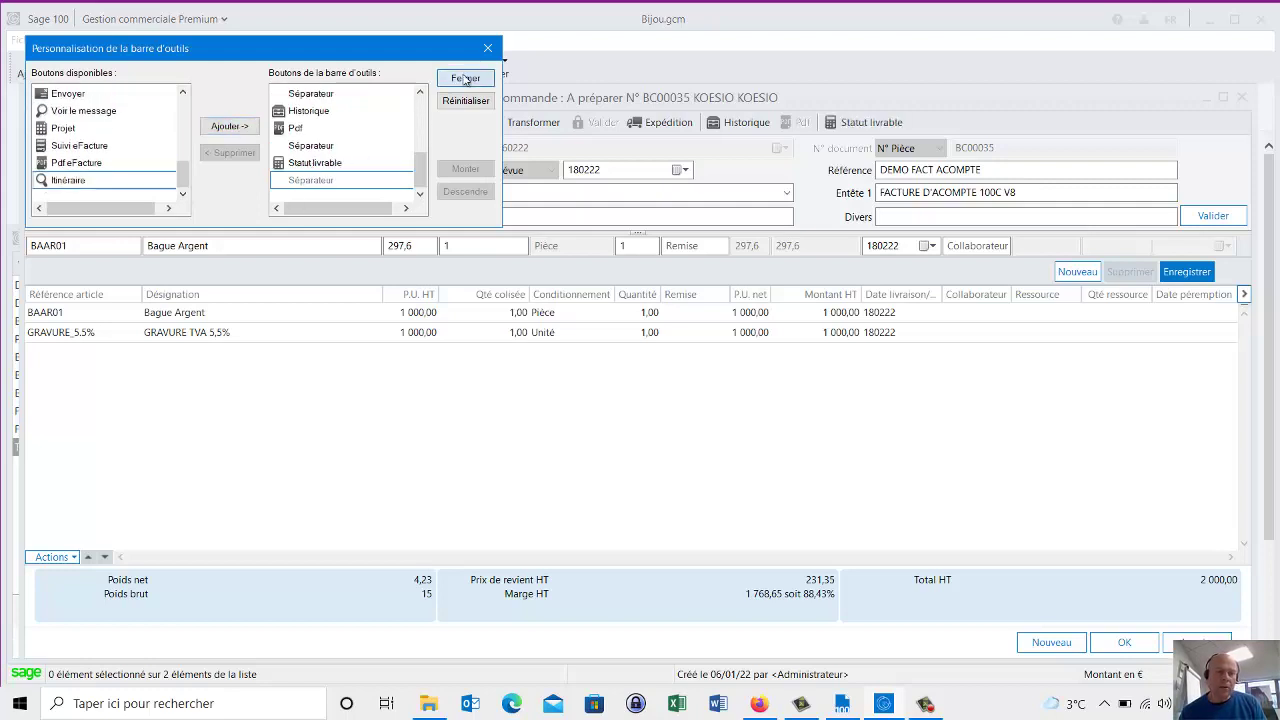
pyautogui.click(465, 78)
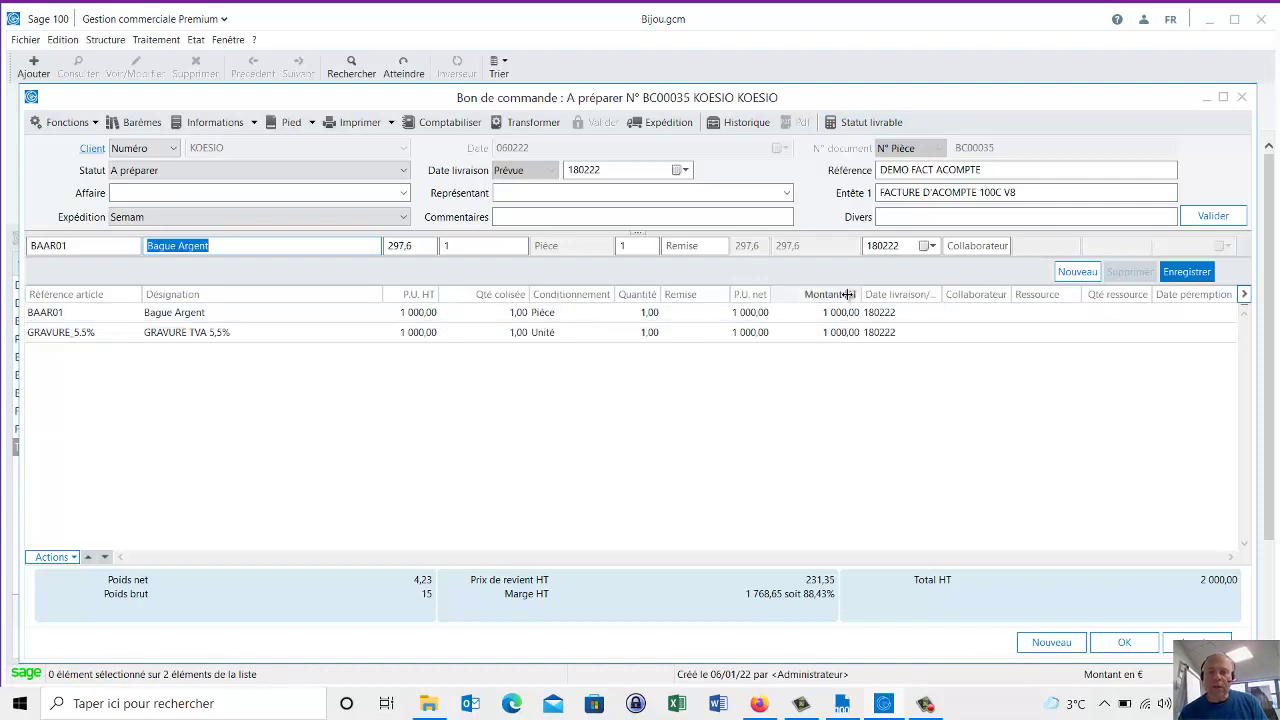
# - Add the Livrable column to the displayed columns of the order line list
pyautogui.click(1243, 300)
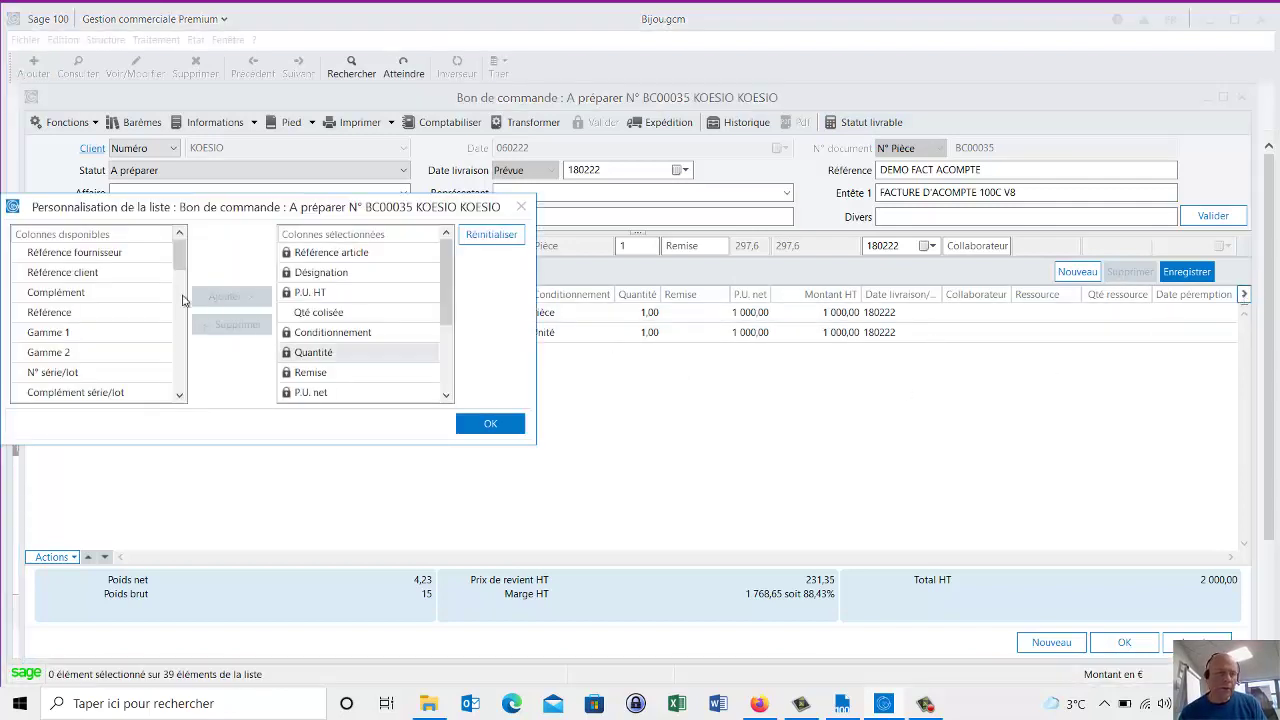
pyautogui.moveTo(177, 264); pyautogui.dragTo(192, 398)
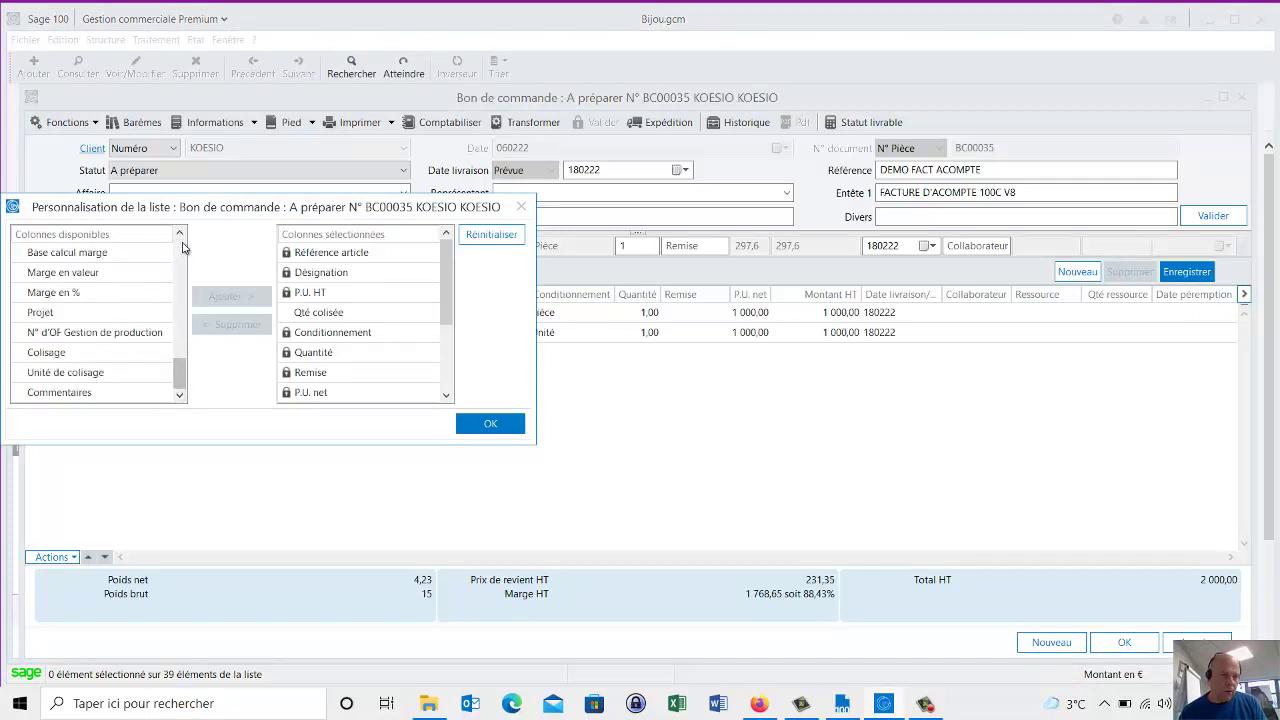
pyautogui.click(181, 236)
pyautogui.doubleClick(181, 236)
pyautogui.doubleClick(181, 236)
pyautogui.doubleClick(181, 236)
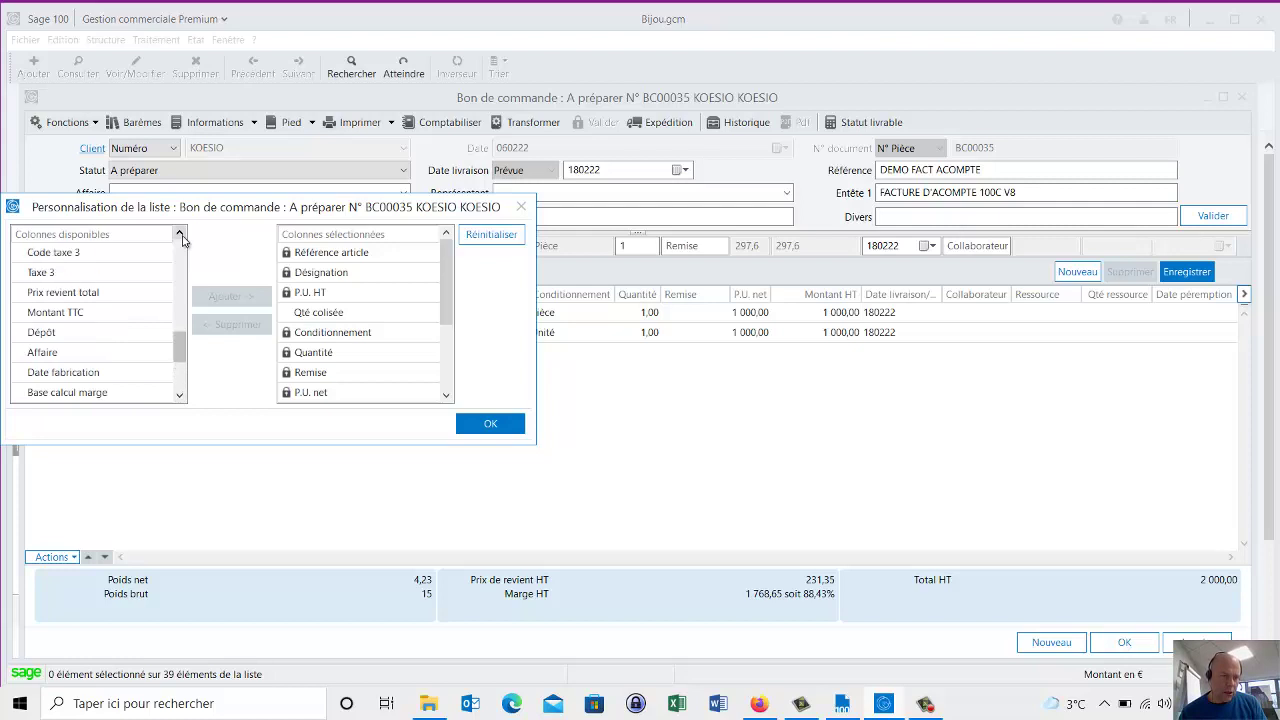
pyautogui.tripleClick(181, 236)
pyautogui.doubleClick(181, 236)
pyautogui.doubleClick(181, 236)
pyautogui.doubleClick(181, 236)
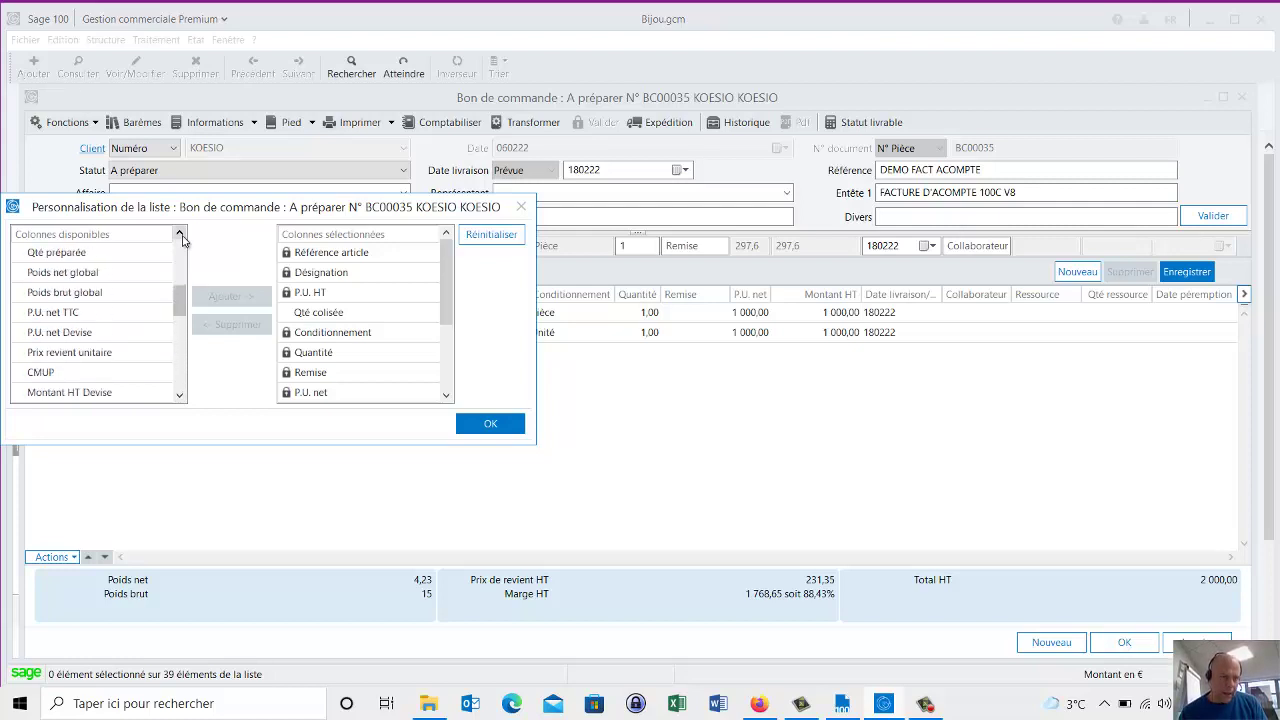
pyautogui.doubleClick(181, 236)
pyautogui.click(181, 236)
pyautogui.click(100, 298)
pyautogui.click(100, 278)
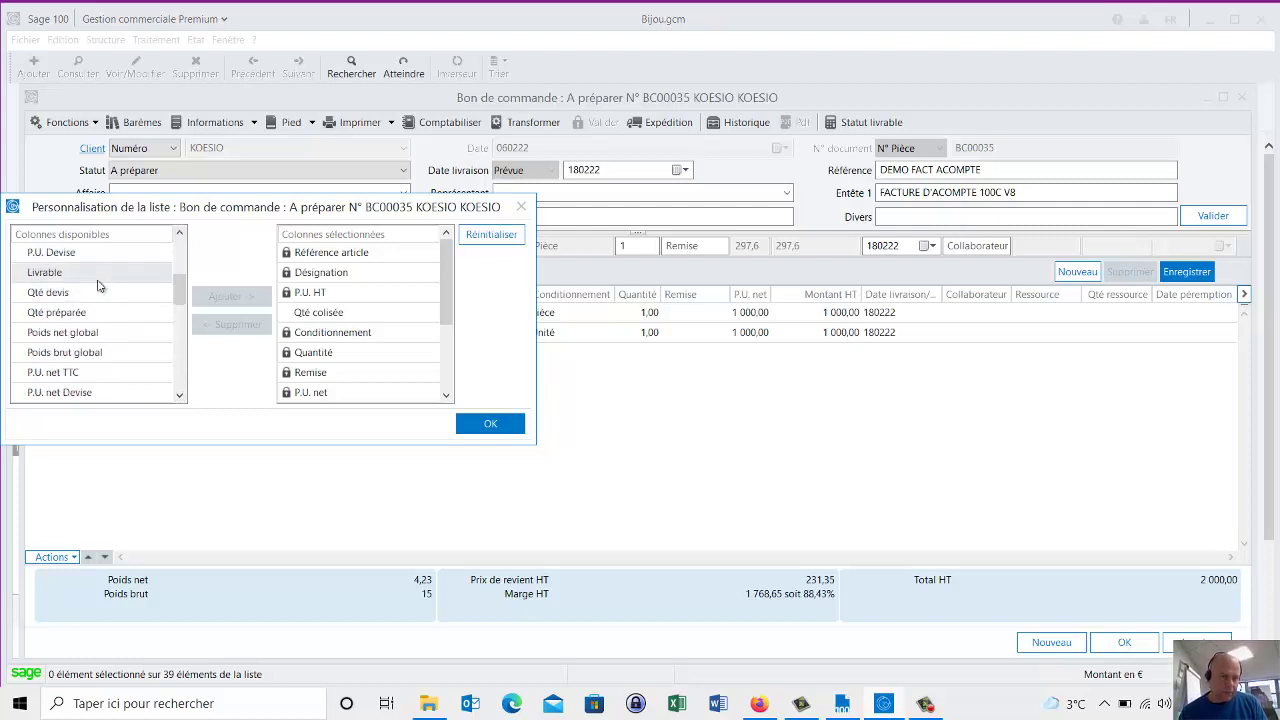
pyautogui.click(214, 297)
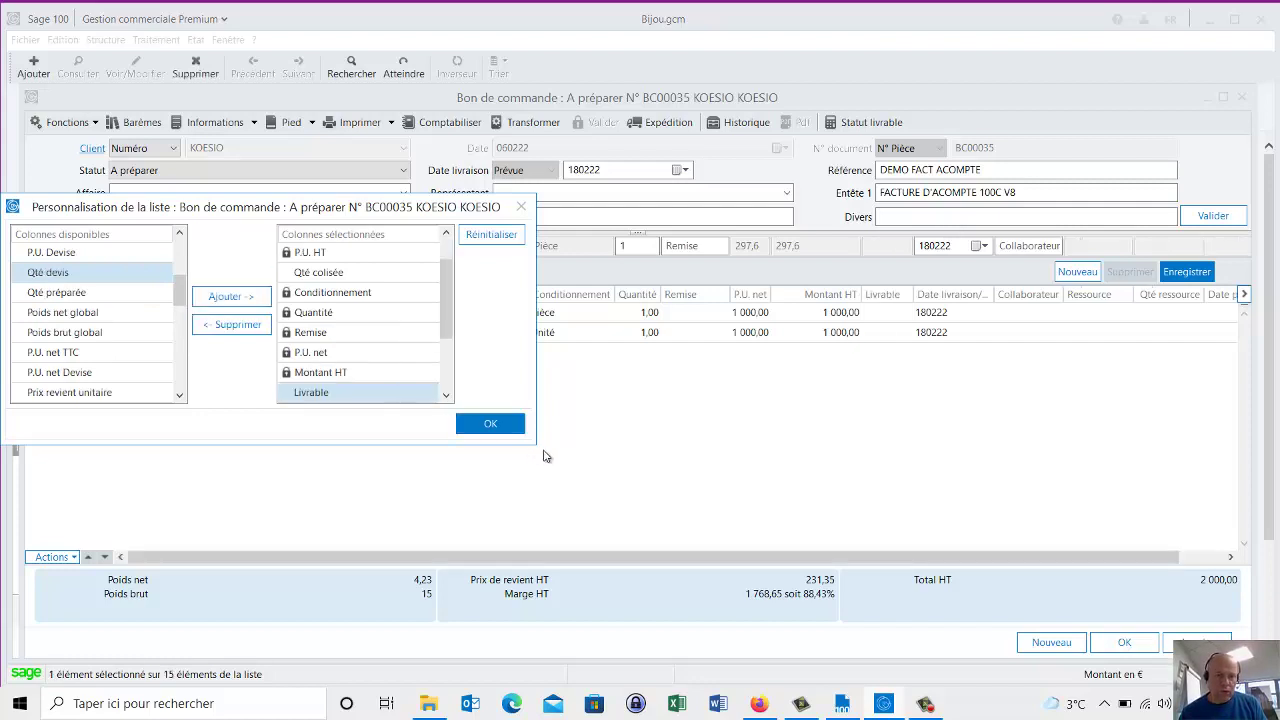
pyautogui.click(503, 422)
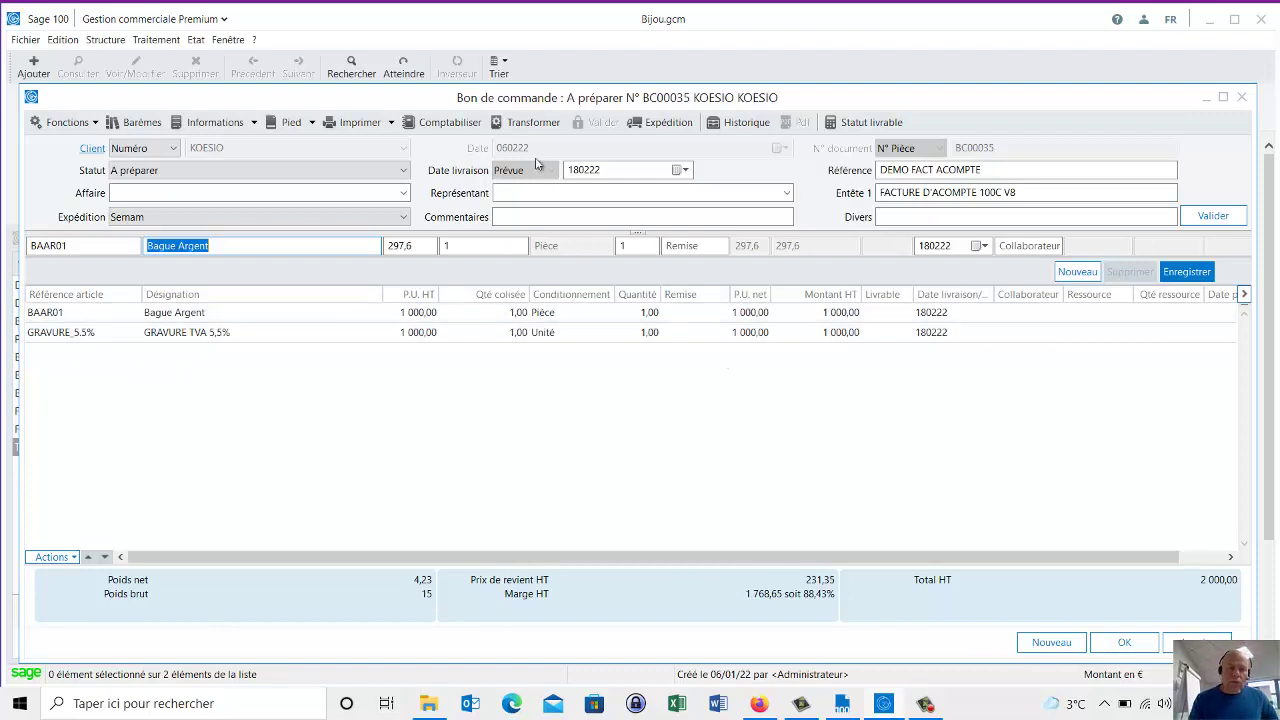
# - Calculate the deliverable status of the order and its lines with Statut livrable
pyautogui.click(873, 124)
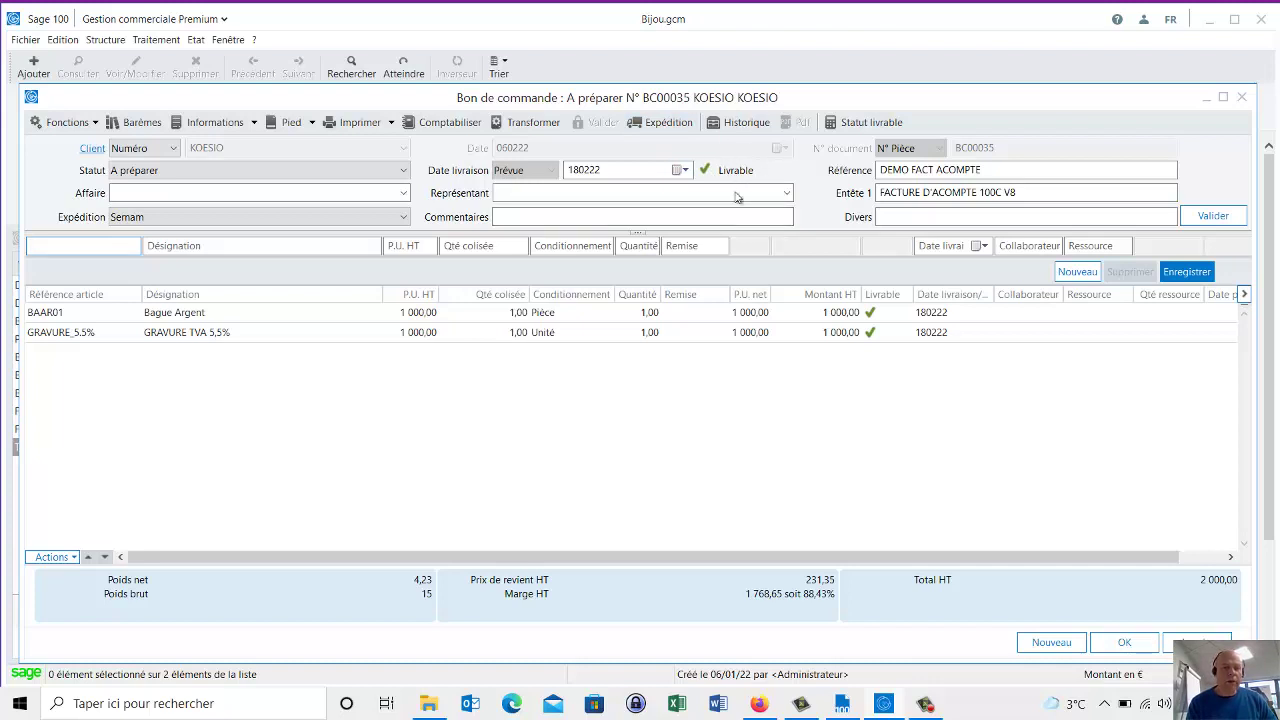
pyautogui.click(885, 336)
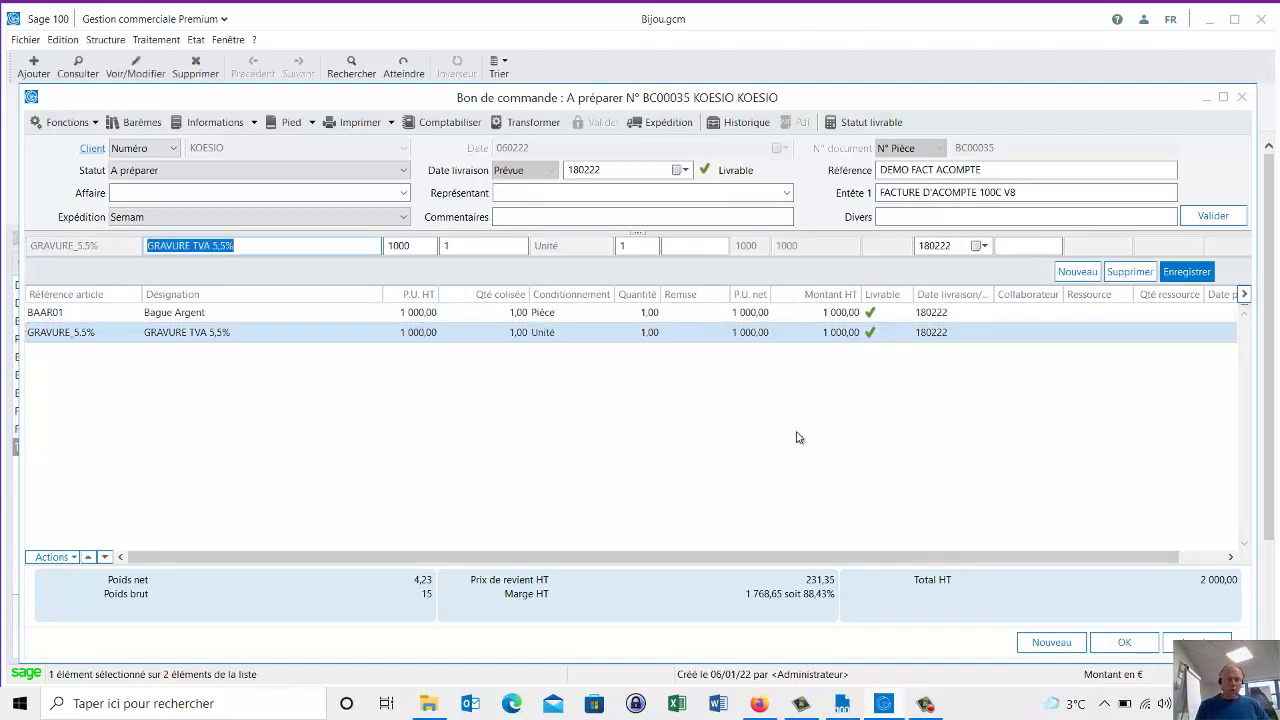
pyautogui.click(846, 128)
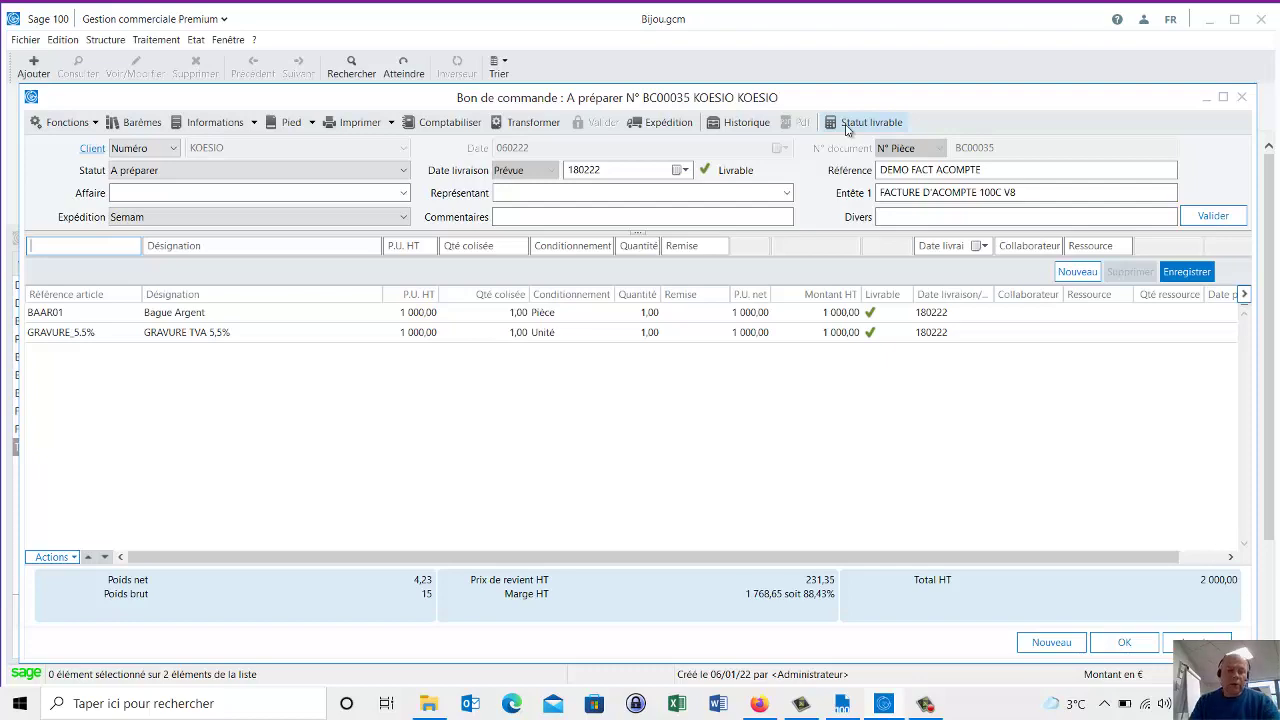
# - Consult the stock levels in the article selection list and close it without choosing an article
pyautogui.write('A')
pyautogui.press('Tab')
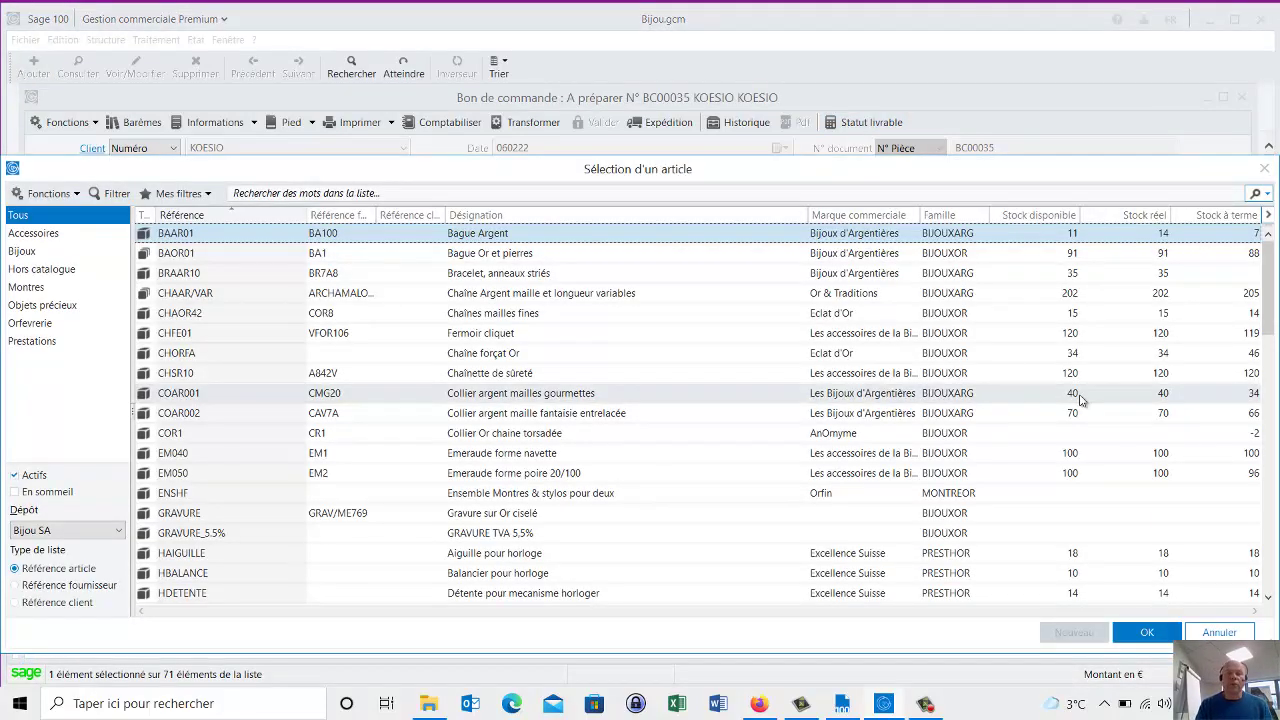
pyautogui.click(1267, 174)
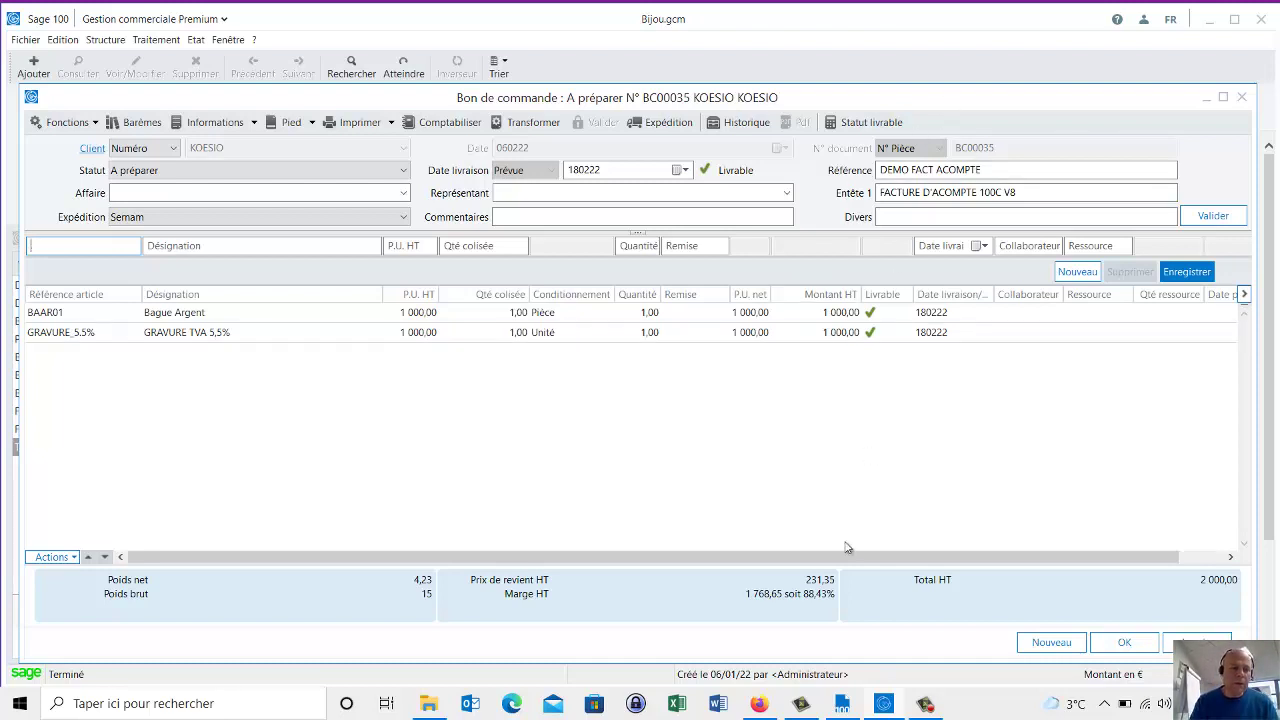
# - Enter 100 as the Bague Argent line's quantity, accept the shortage without generating a document, and recalculate the deliverable status
pyautogui.click(443, 314)
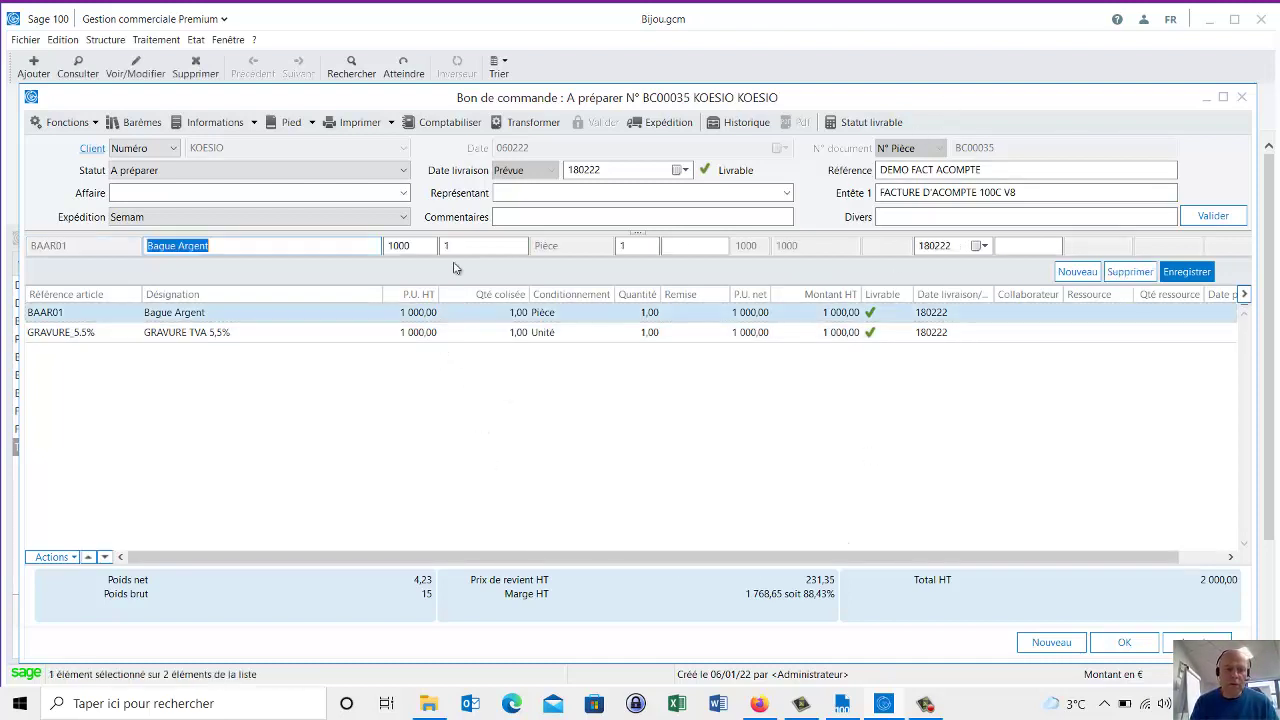
pyautogui.click(447, 248)
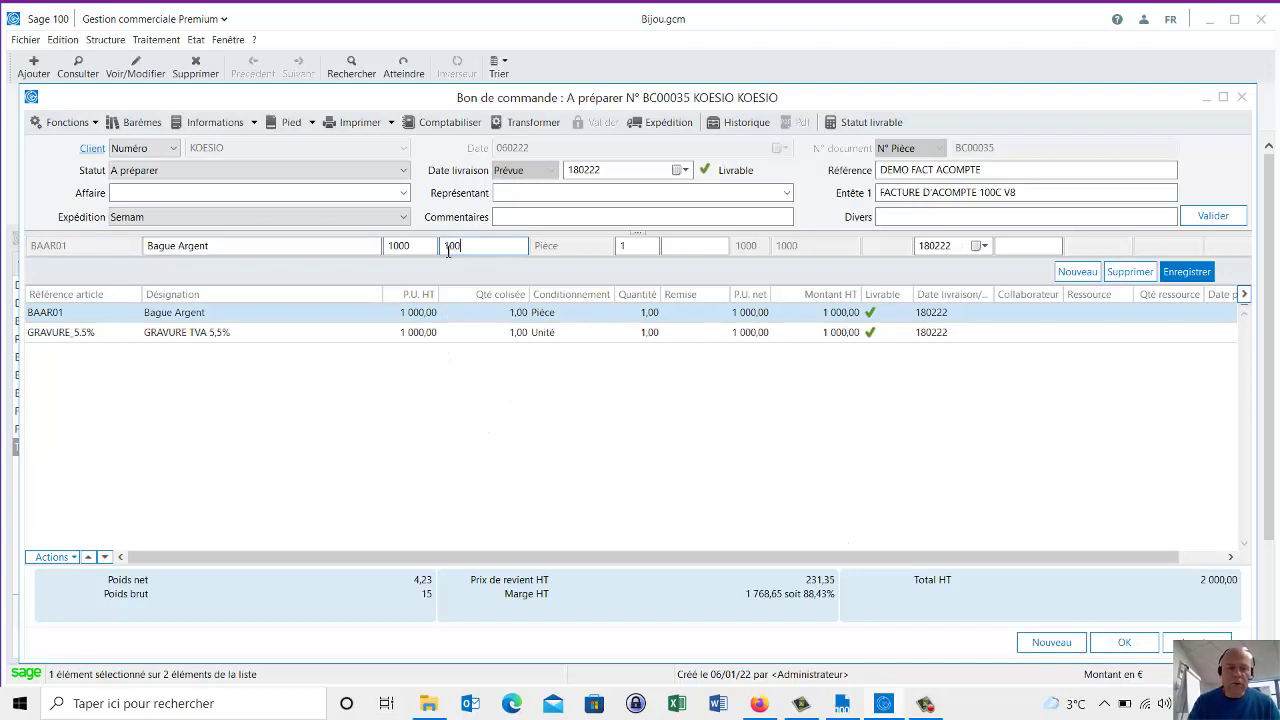
pyautogui.write('00')
pyautogui.press('Return')
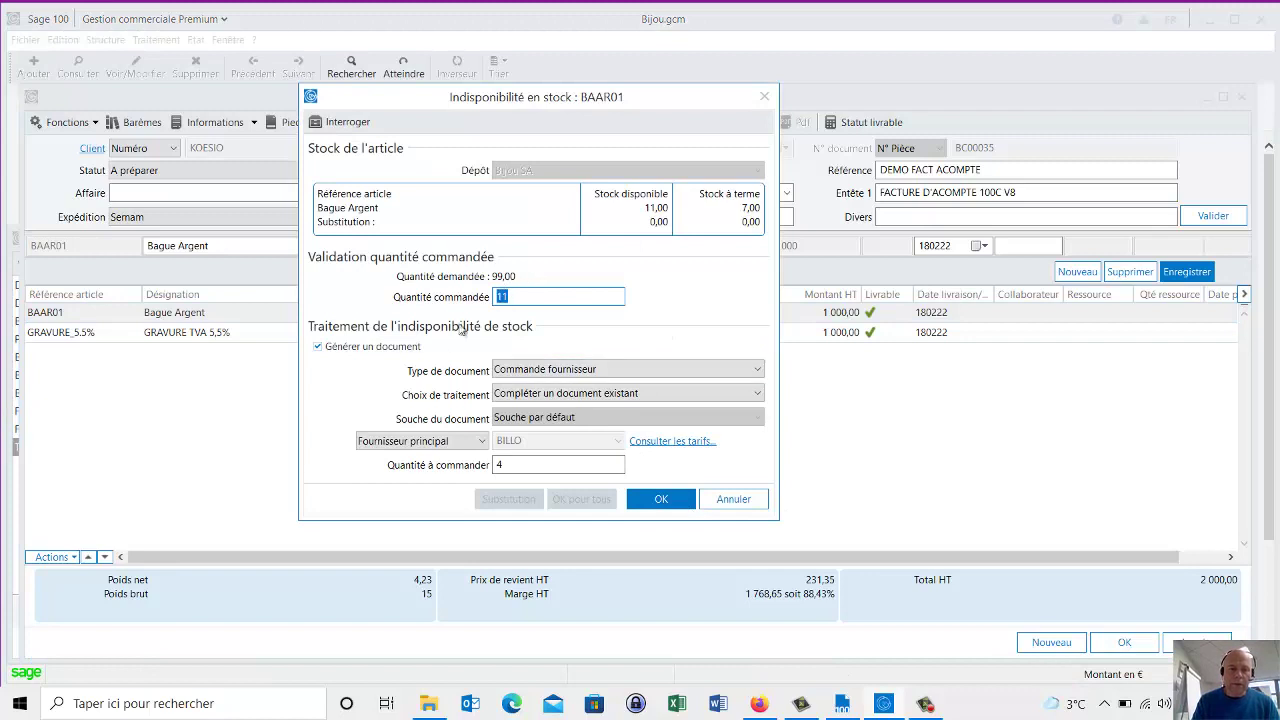
pyautogui.click(372, 350)
pyautogui.click(657, 503)
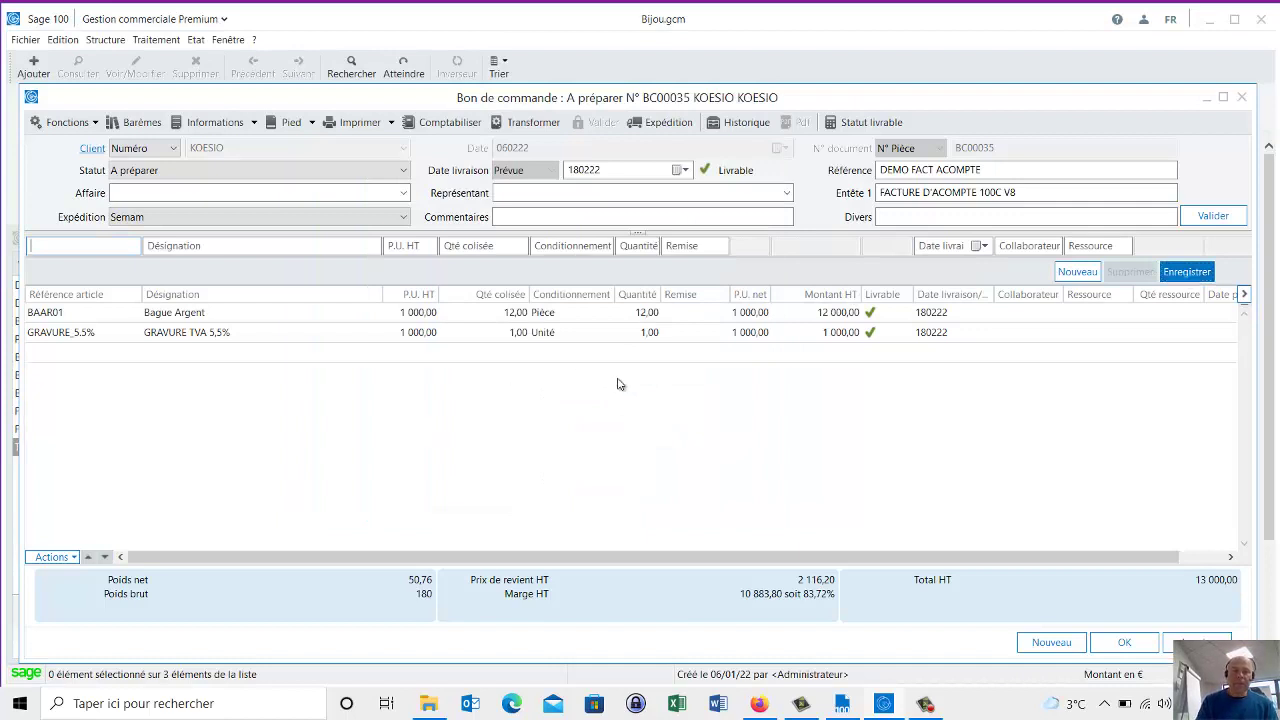
pyautogui.click(549, 318)
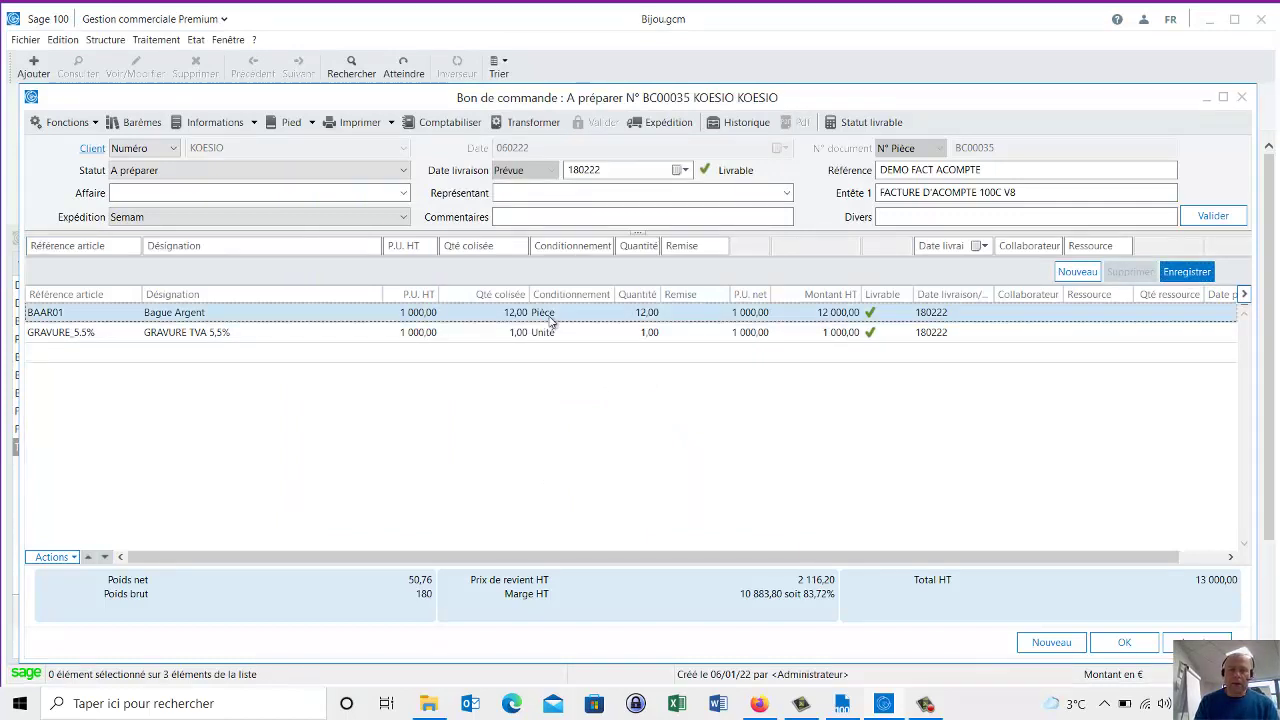
pyautogui.click(840, 127)
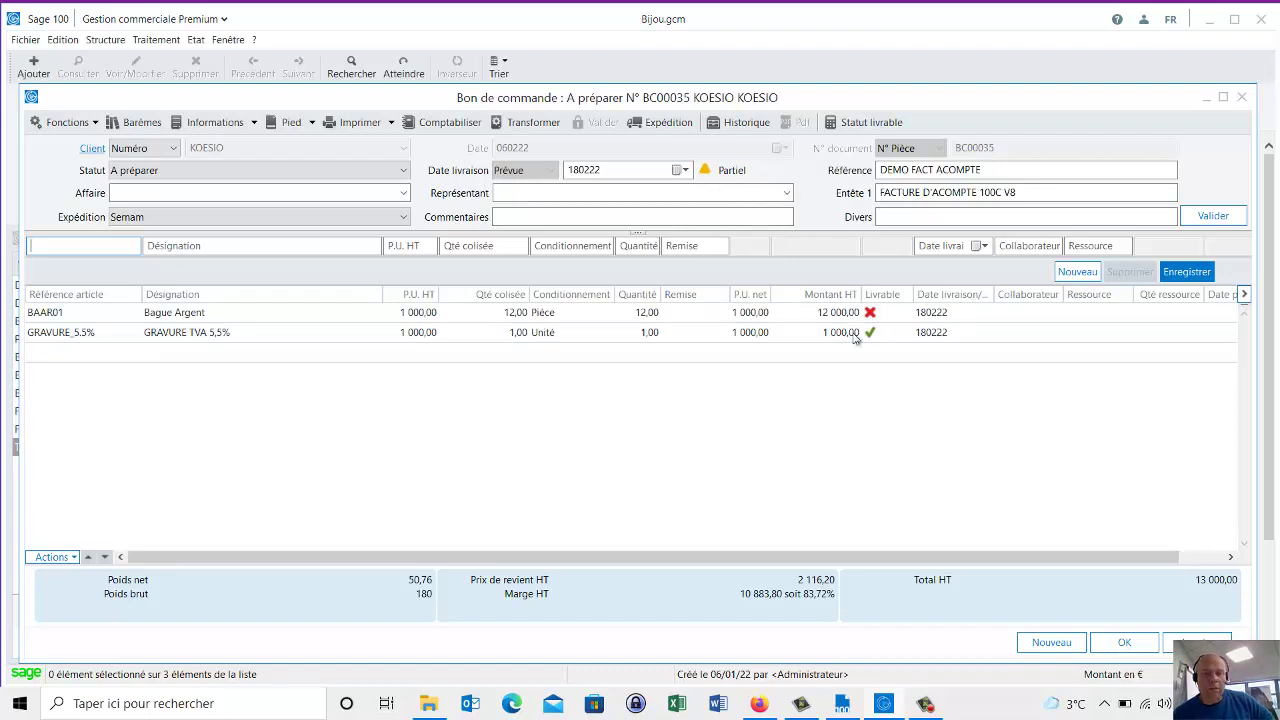
# - Set the Bague Argent line's quantity to 1 and recalculate the order's deliverable status
pyautogui.click(520, 316)
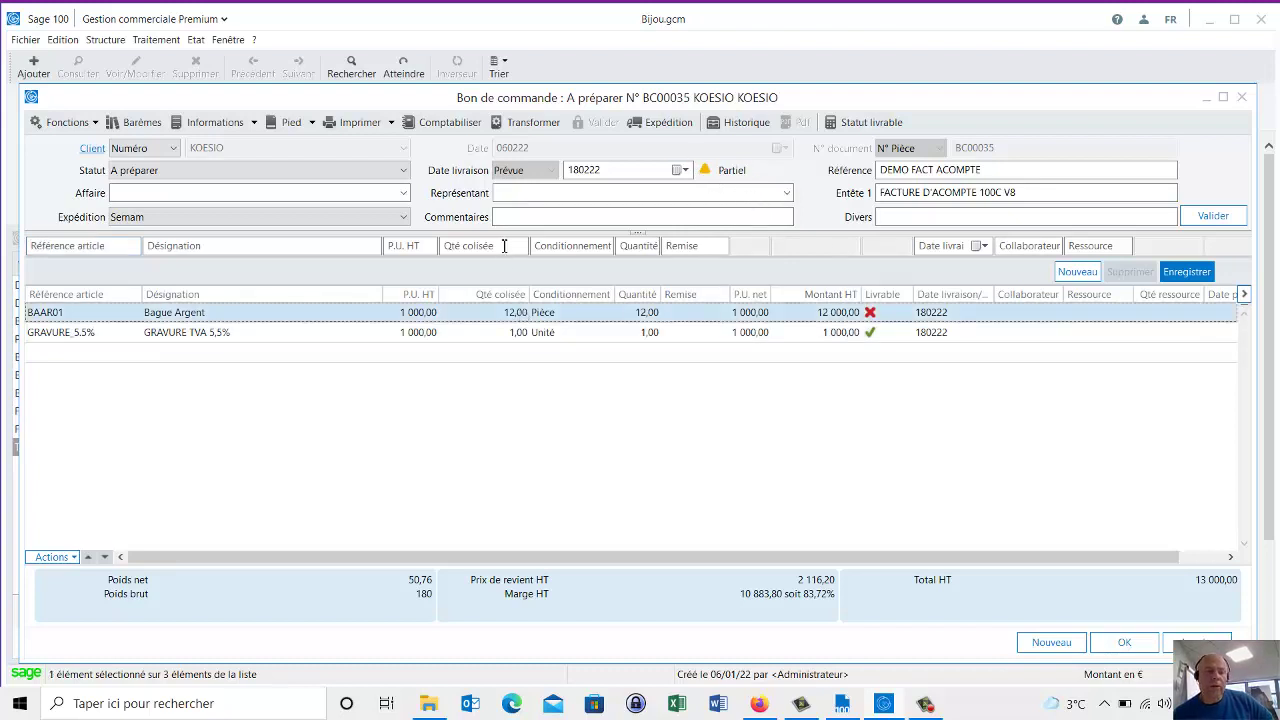
pyautogui.click(501, 245)
pyautogui.write('1')
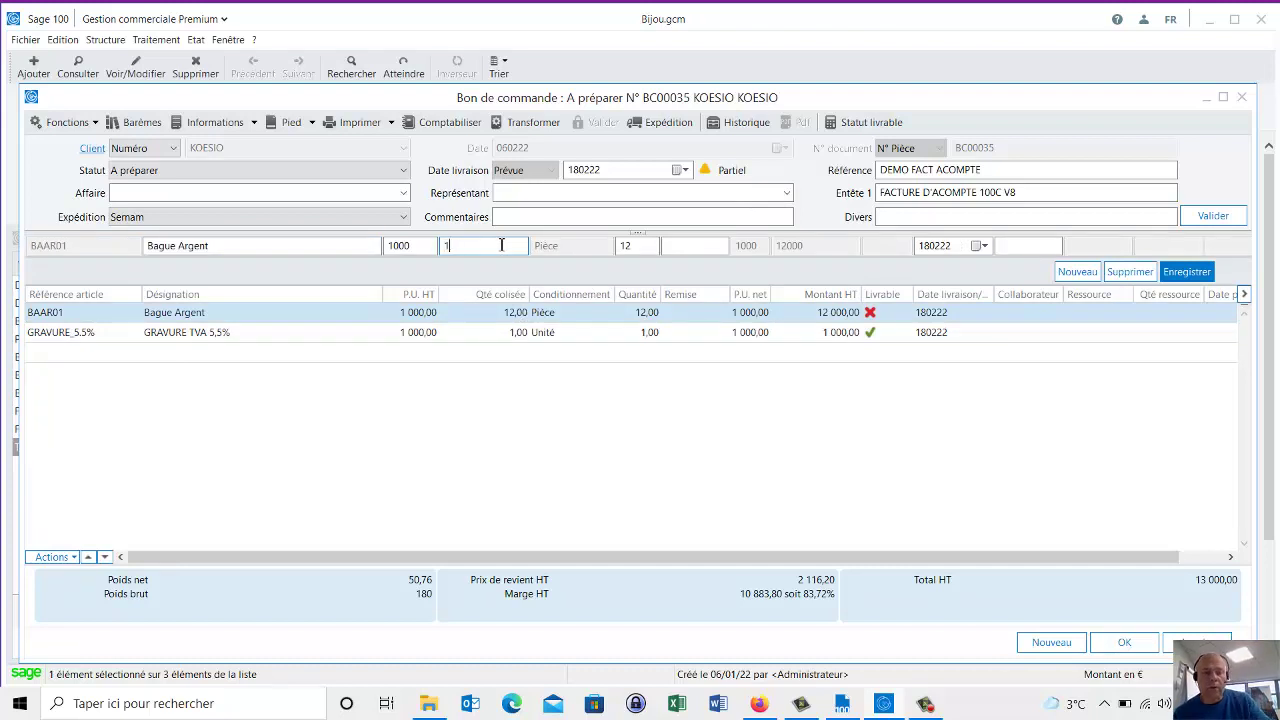
pyautogui.press('Return')
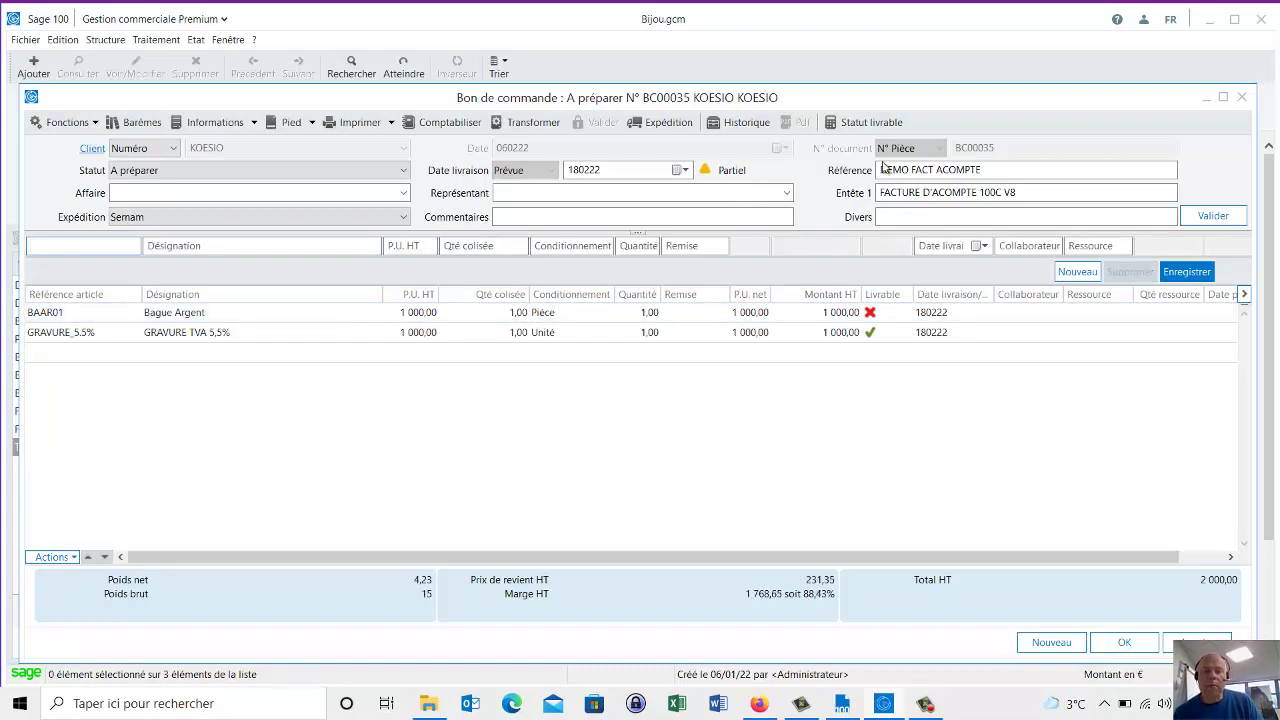
pyautogui.click(859, 124)
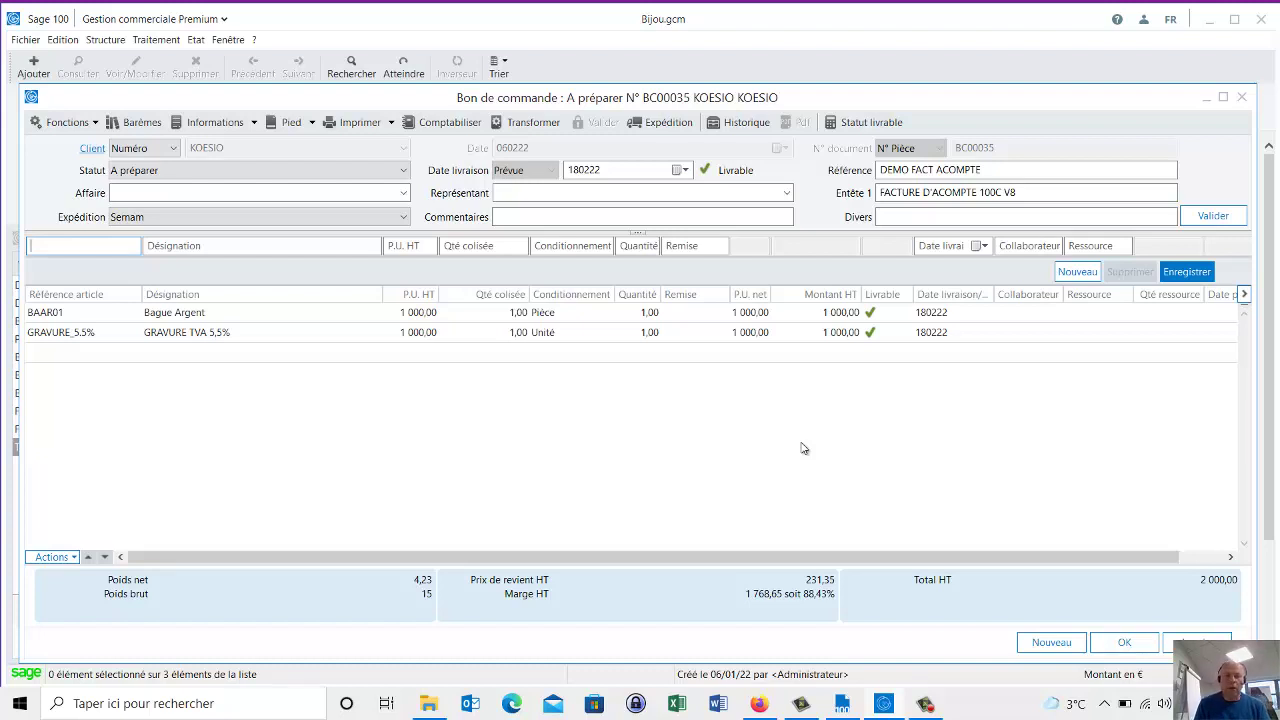
# - Start a new down payment in the order's footer and date it 1 February 2022
pyautogui.click(294, 134)
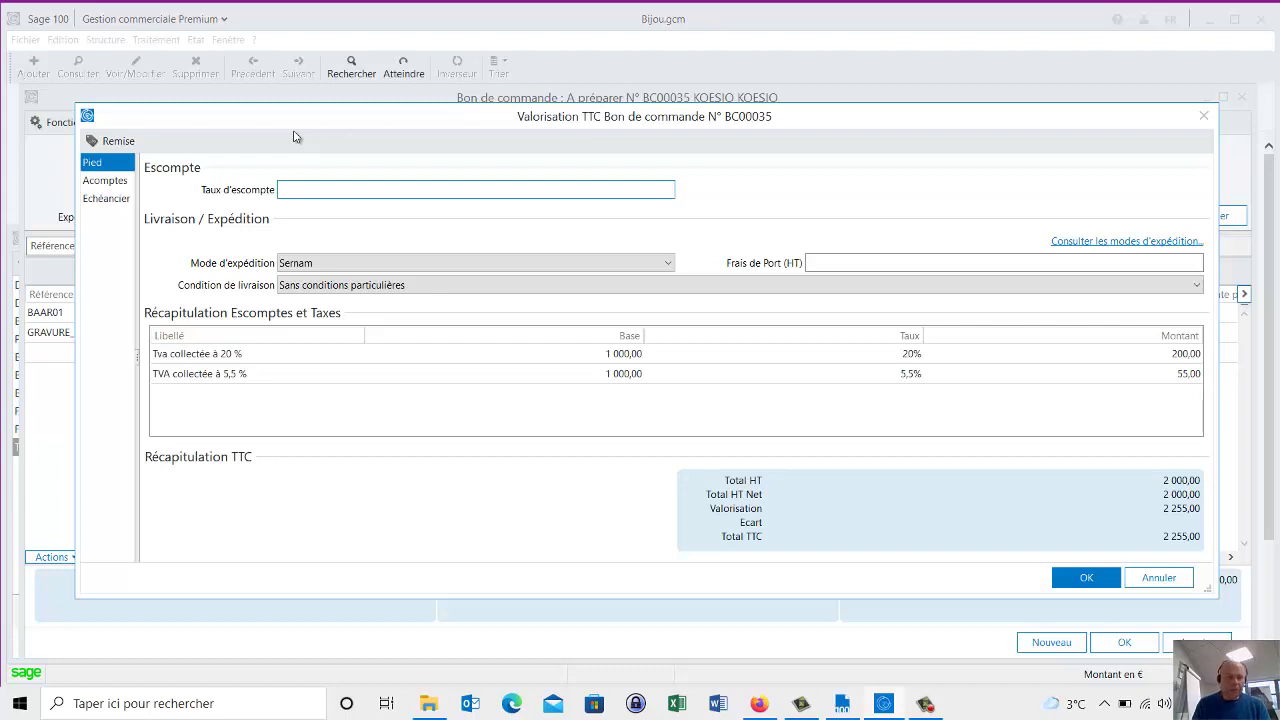
pyautogui.click(123, 183)
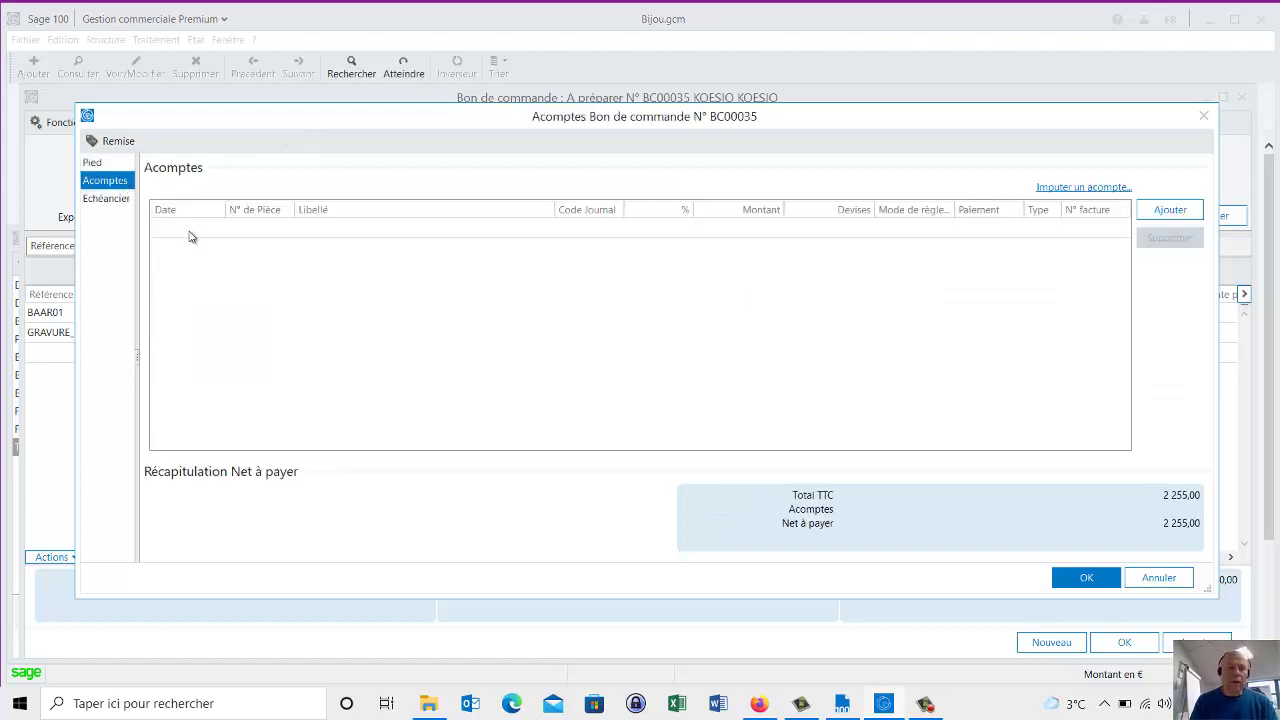
pyautogui.click(192, 234)
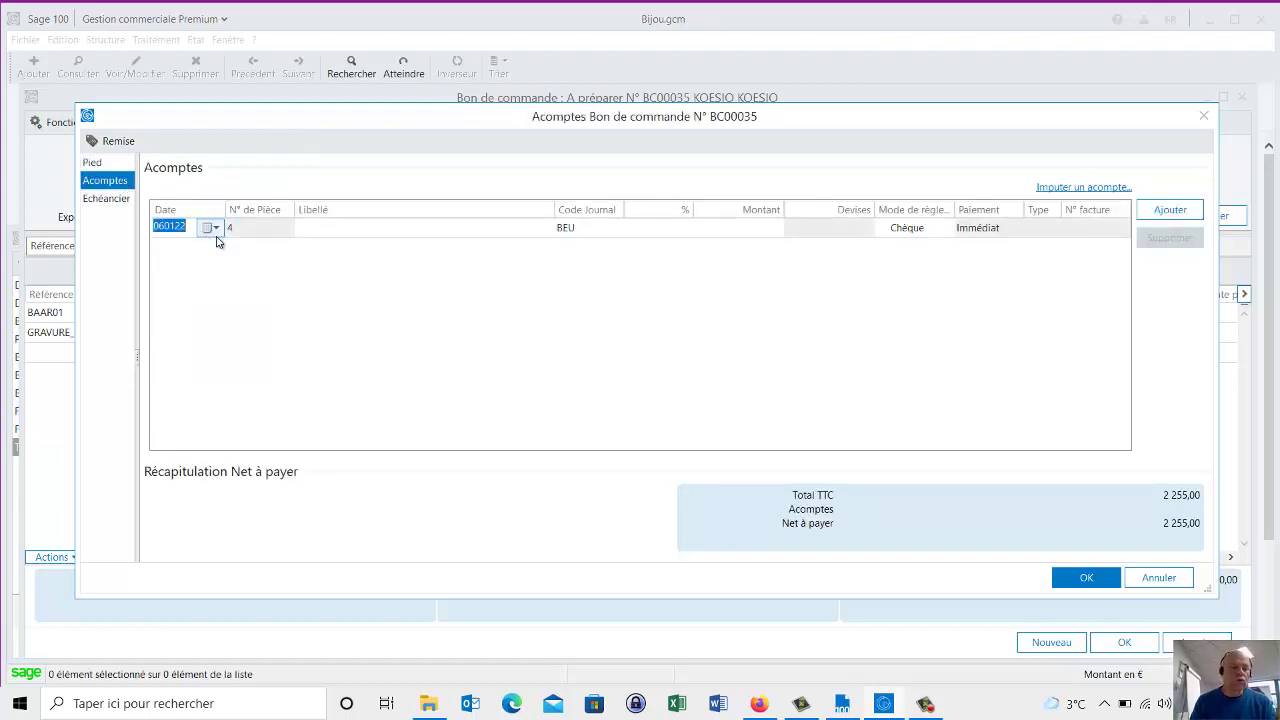
pyautogui.click(212, 228)
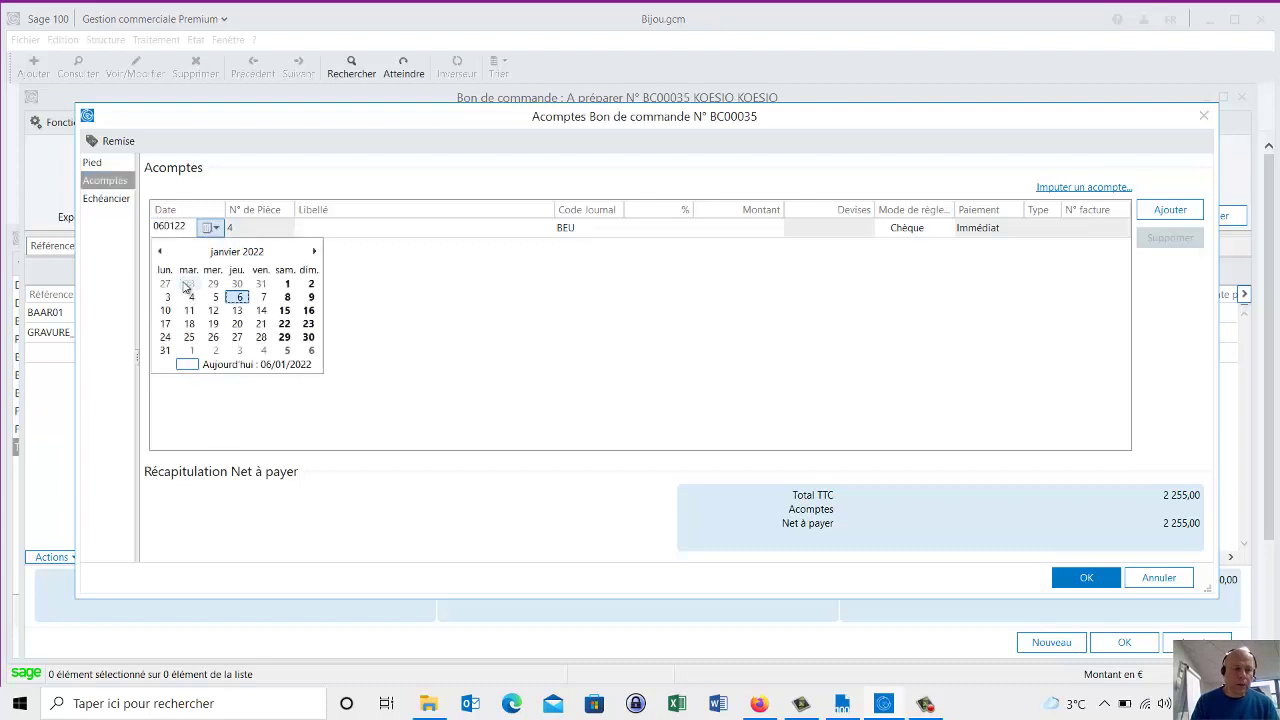
pyautogui.click(314, 251)
pyautogui.click(189, 283)
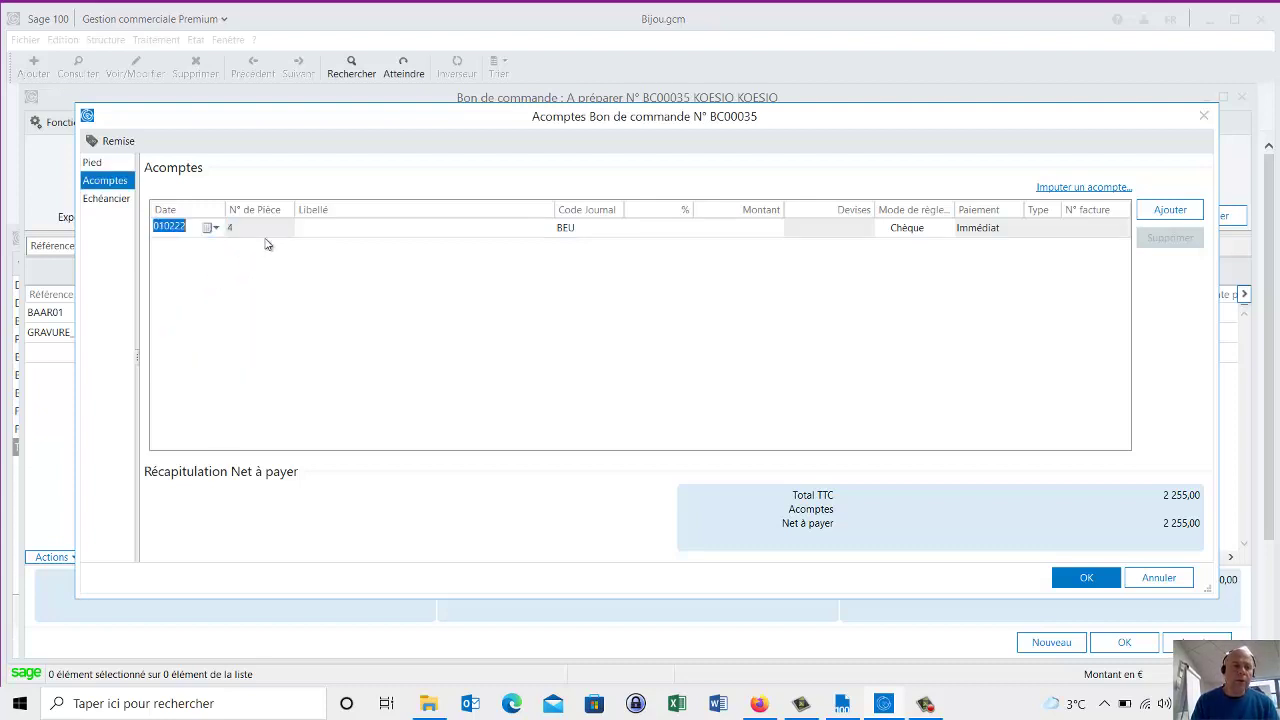
# - Label the down payment ACOMPTE DEMO2 and assign it to the BRD Banque Rivas & Duras journal
pyautogui.click(324, 230)
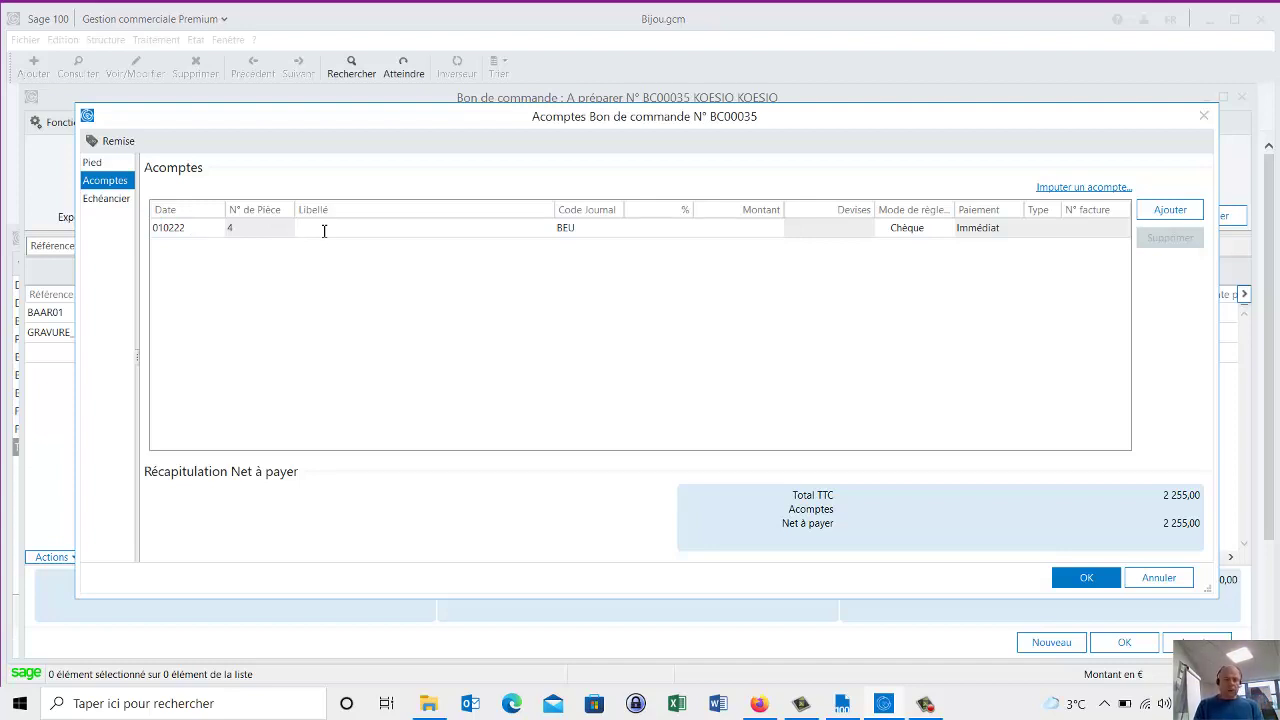
pyautogui.write('ACO')
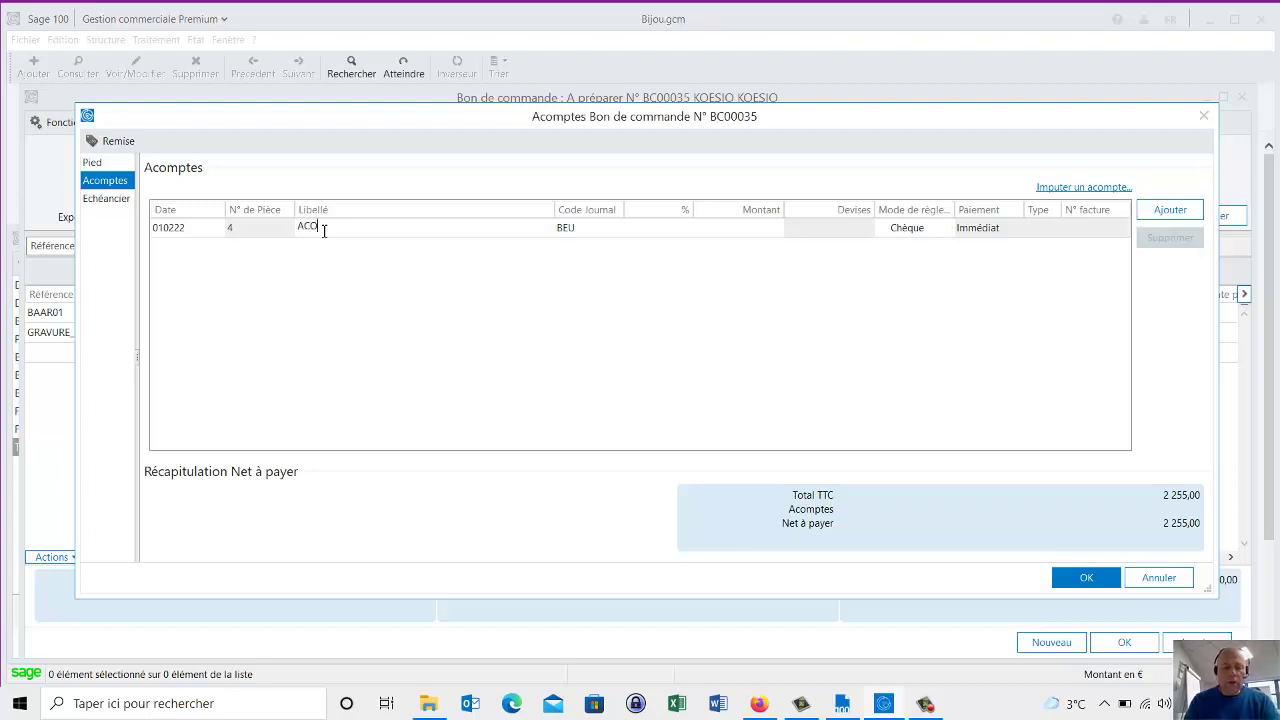
pyautogui.write('MPTE D')
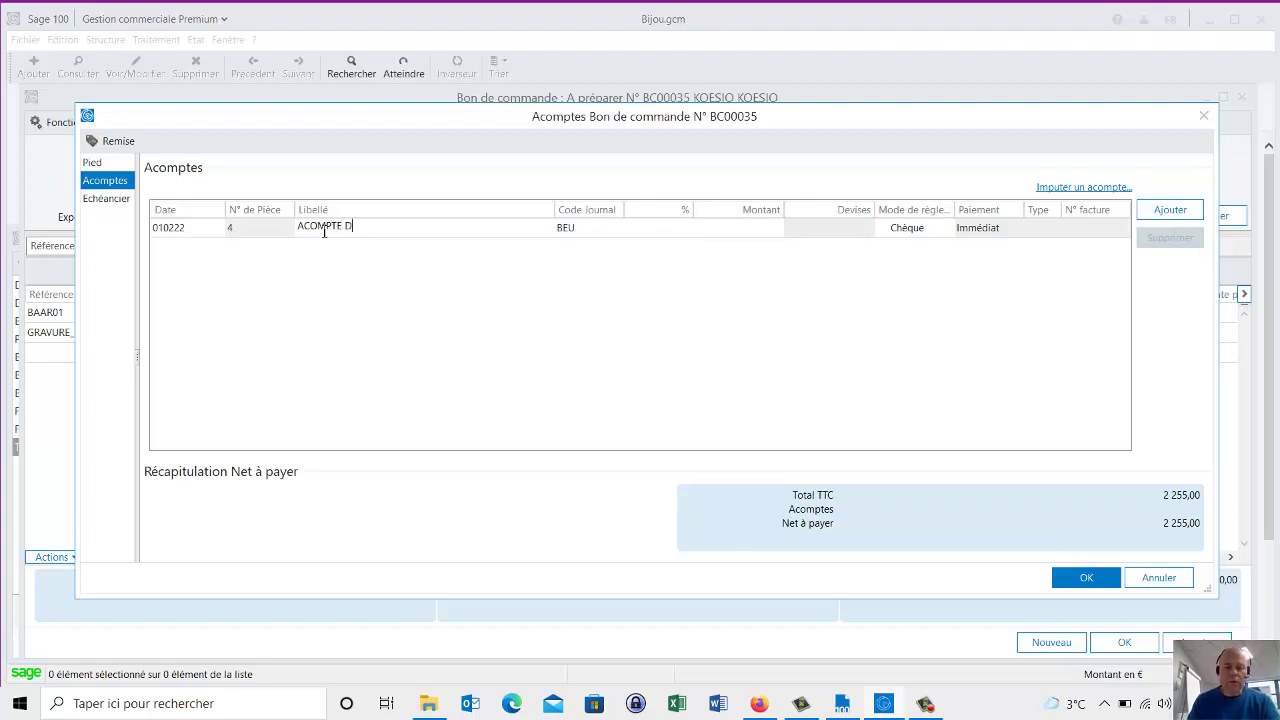
pyautogui.write('EMO2')
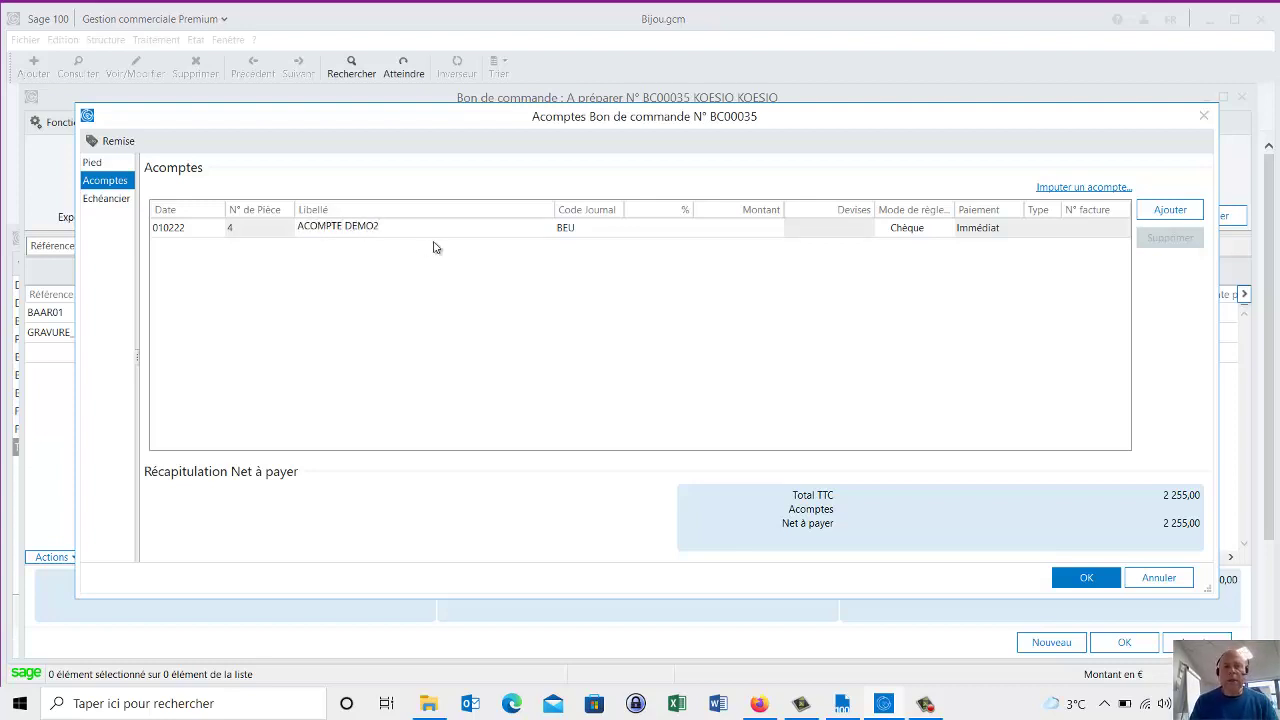
pyautogui.click(604, 232)
pyautogui.click(615, 228)
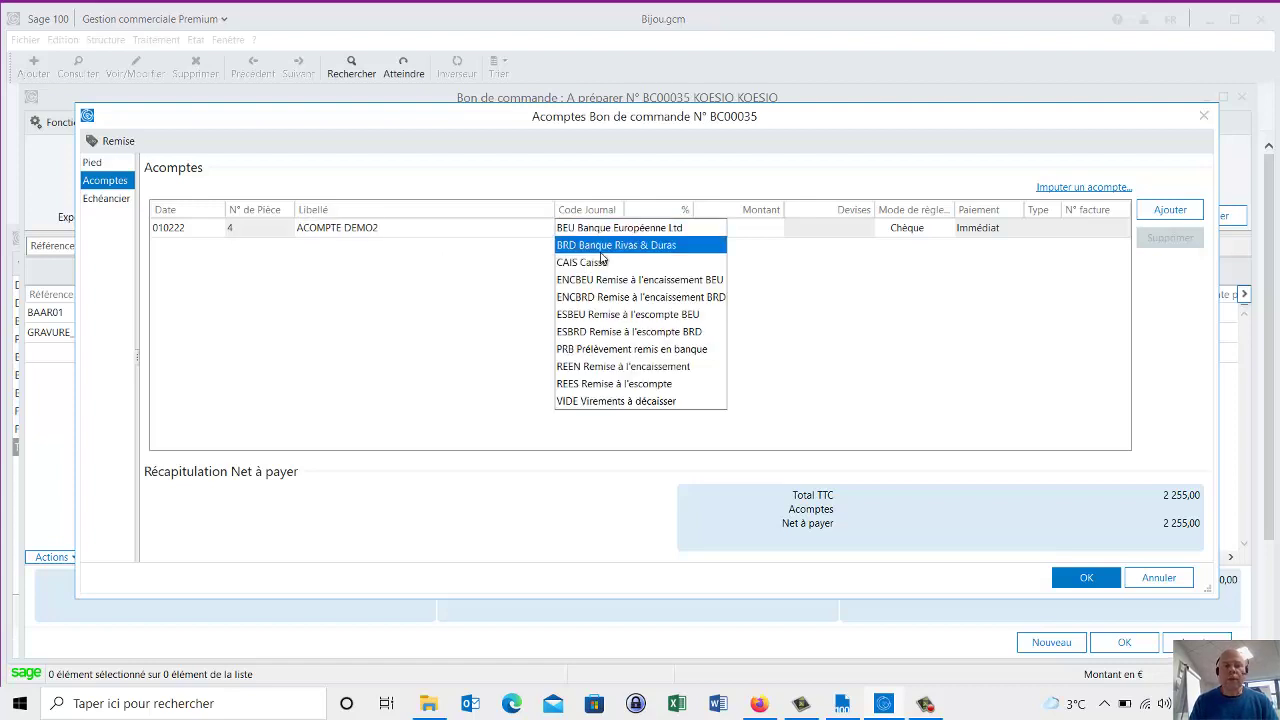
pyautogui.click(604, 252)
# - Try 10 and 20 as the down payment's percentage and settle on 30
pyautogui.click(661, 230)
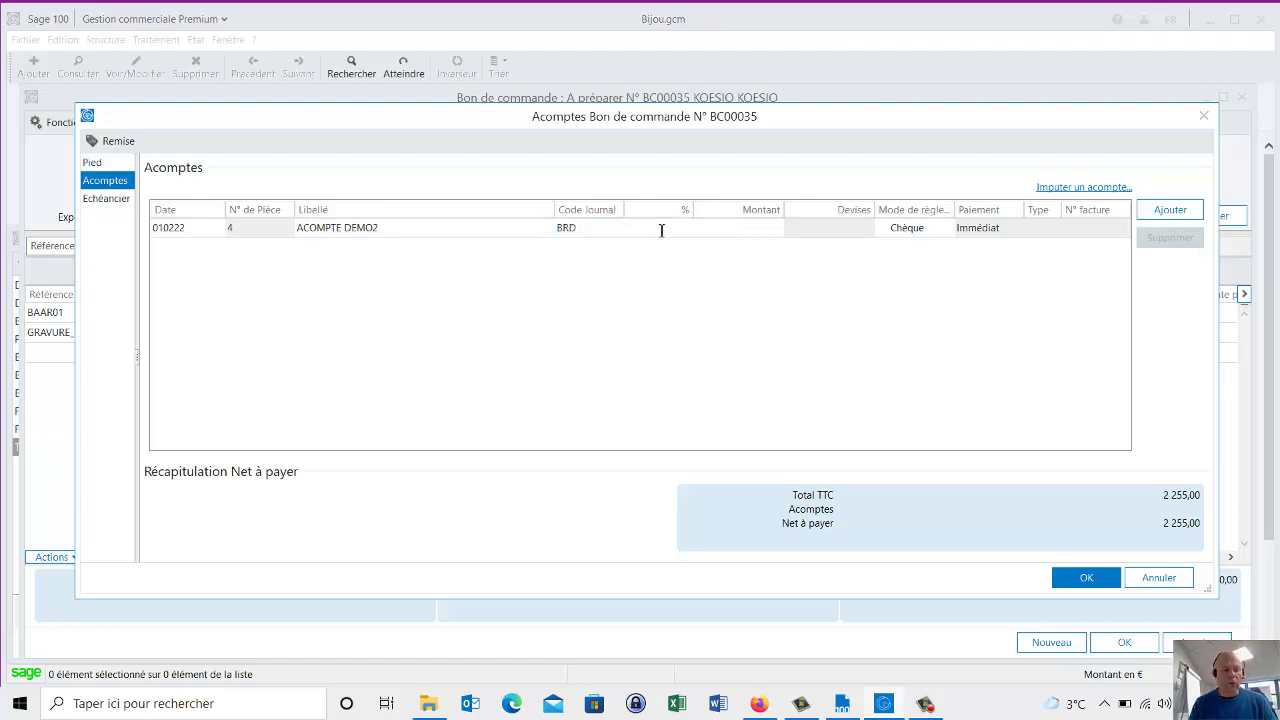
pyautogui.write('10')
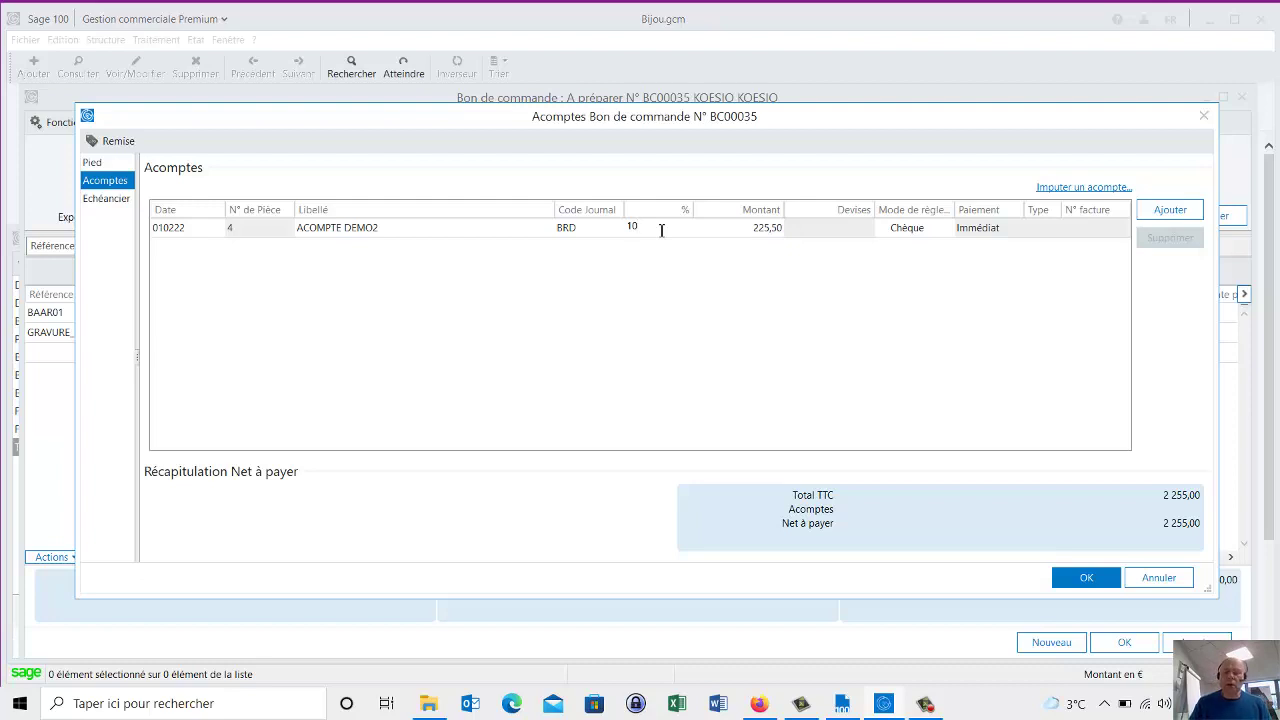
pyautogui.press('BackSpace')
pyautogui.press('BackSpace')
pyautogui.write('20')
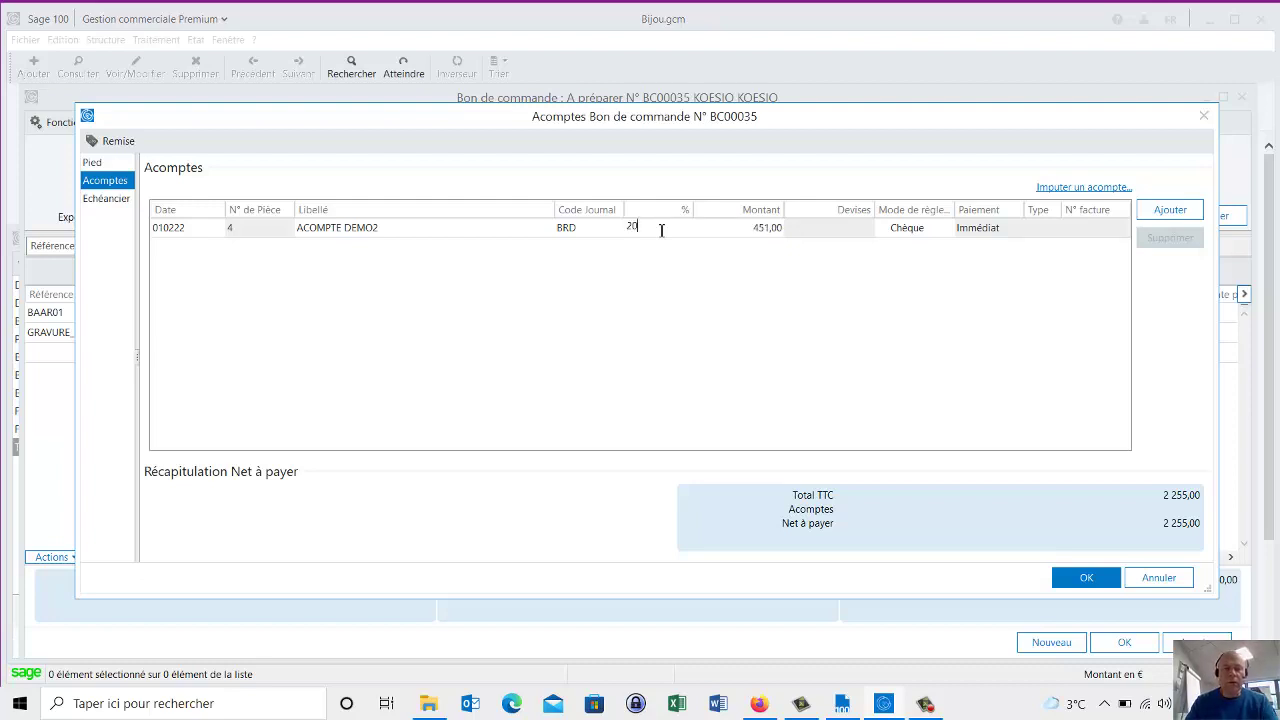
pyautogui.press('BackSpace')
pyautogui.press('BackSpace')
pyautogui.write('30')
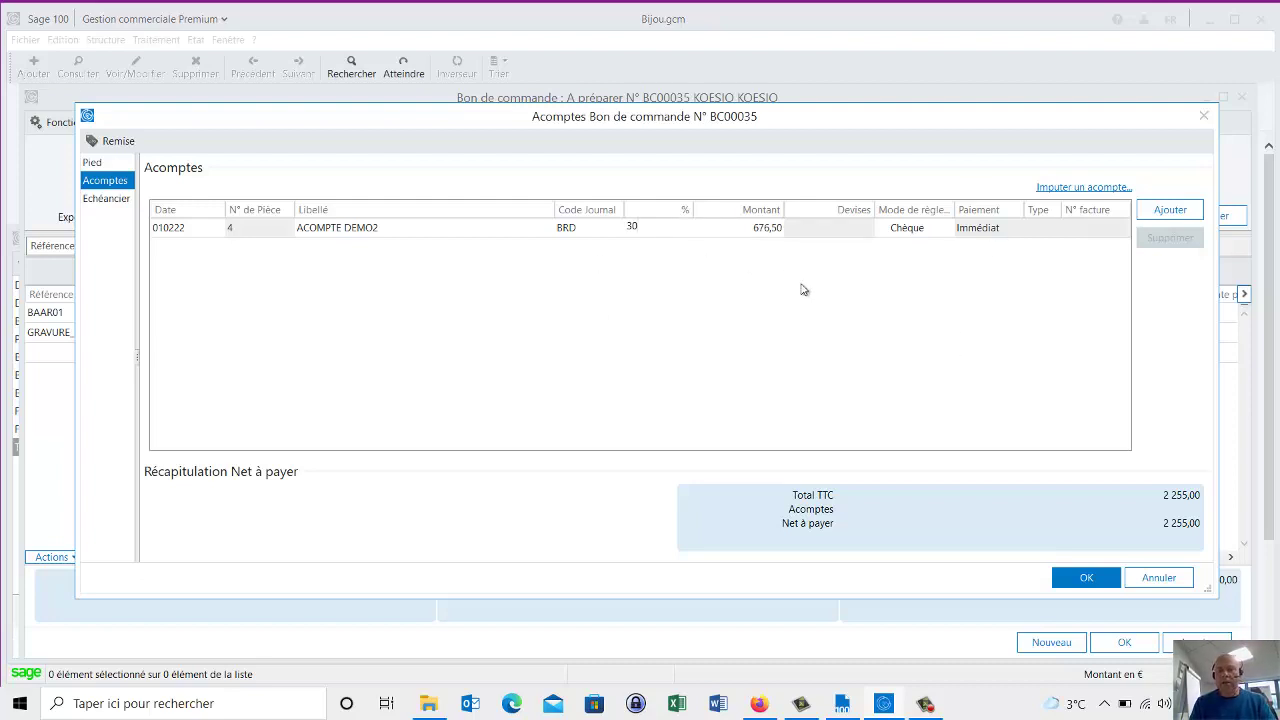
# - Generate the down-payment invoice from the order, save it and accept the creation of its payment
pyautogui.click(1087, 579)
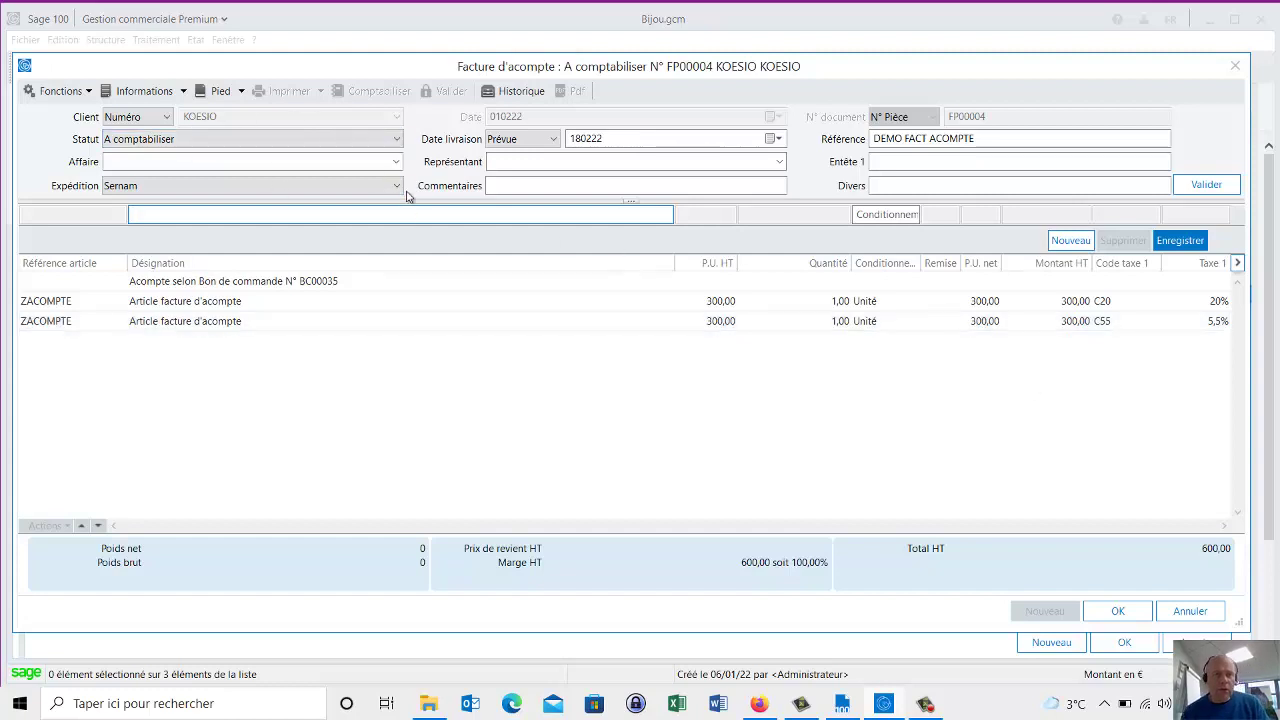
pyautogui.click(1097, 612)
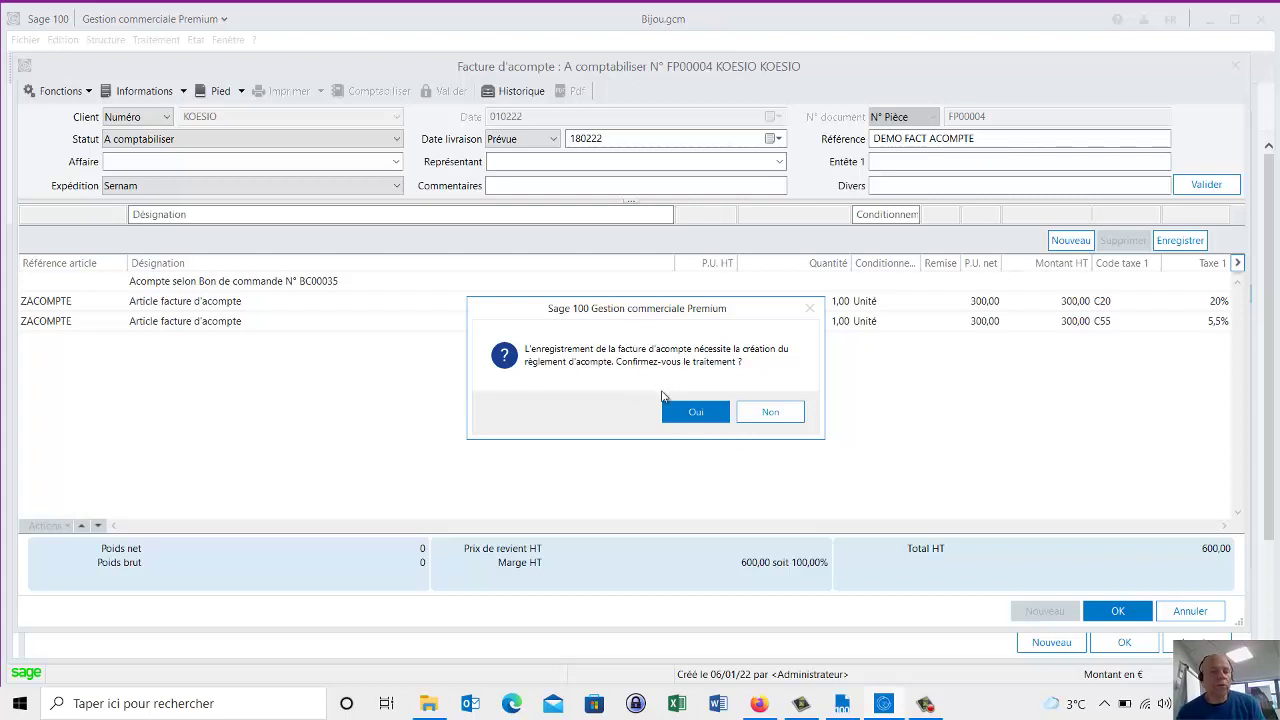
pyautogui.click(678, 415)
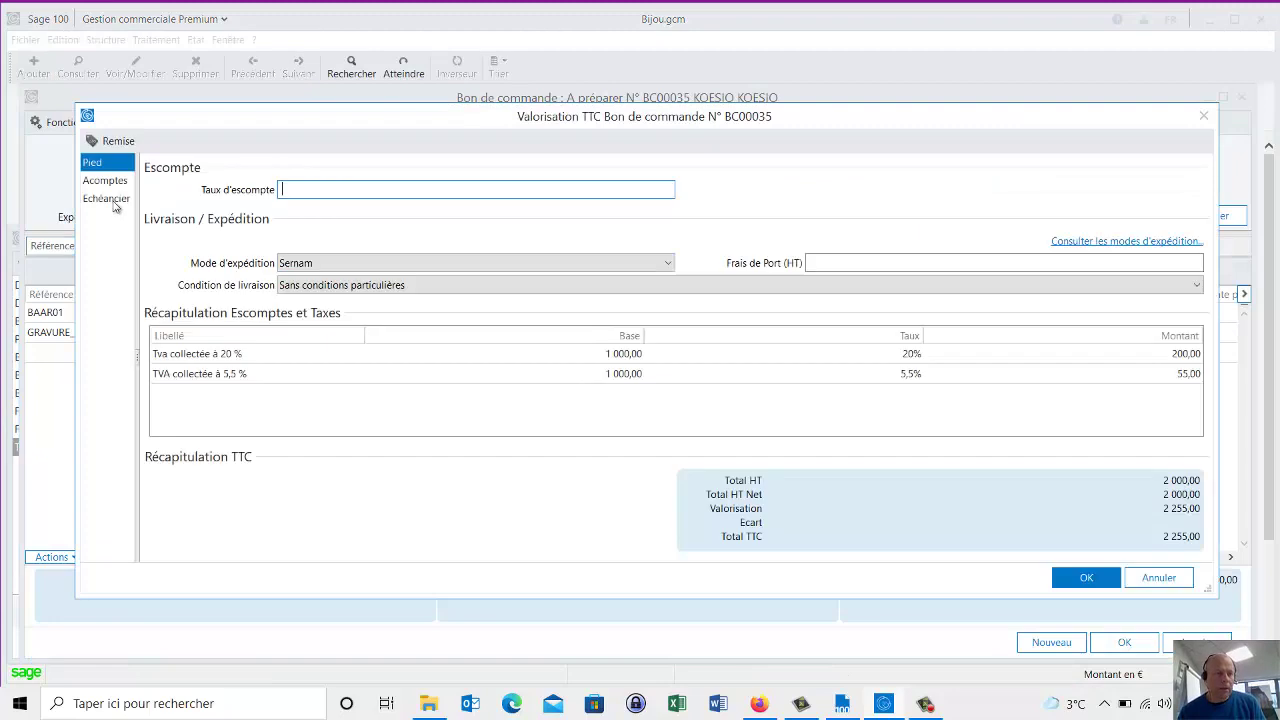
# - Open the down-payment invoice from the order's Acomptes and validate it using the template Facture d'acompte de vente.bgc
pyautogui.click(112, 183)
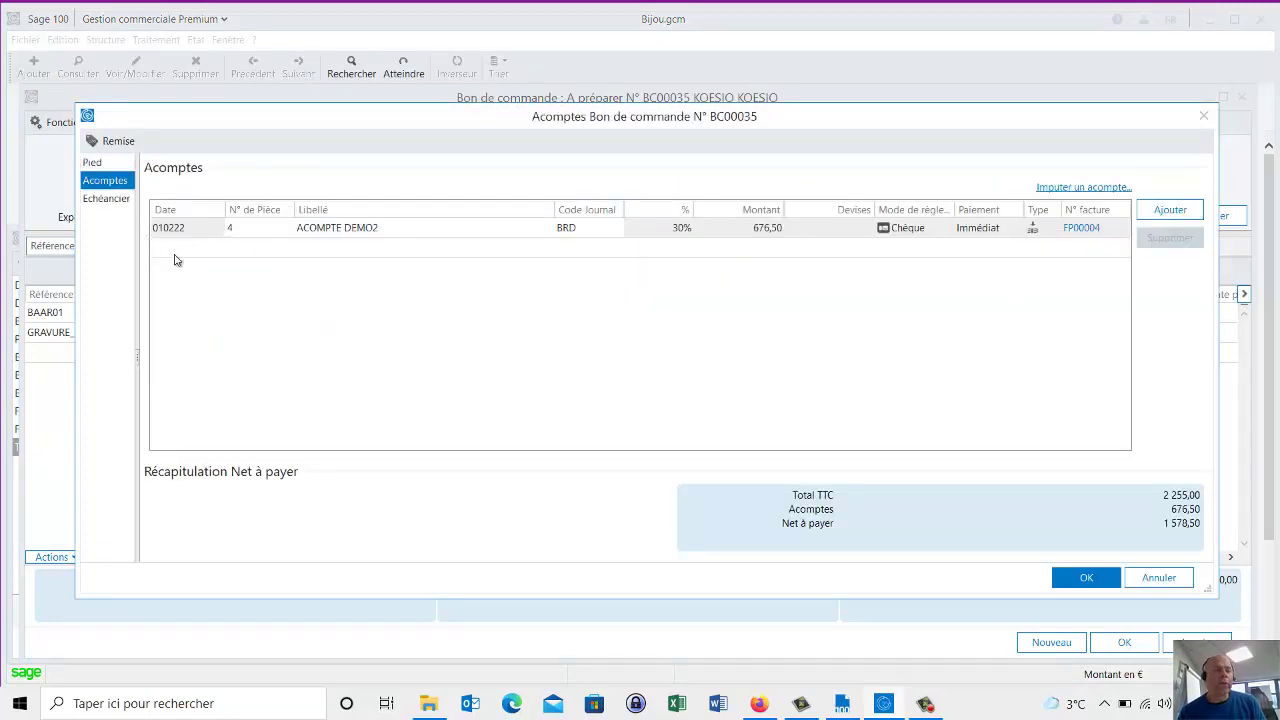
pyautogui.click(1082, 229)
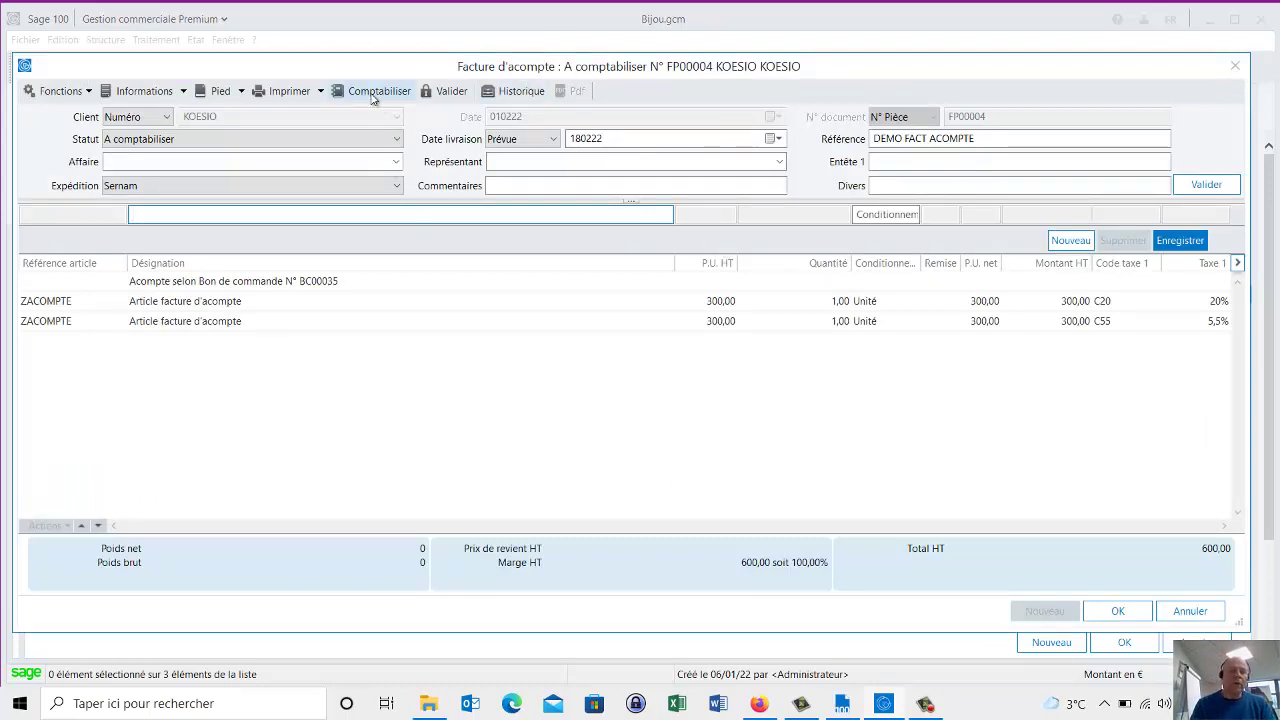
pyautogui.click(443, 92)
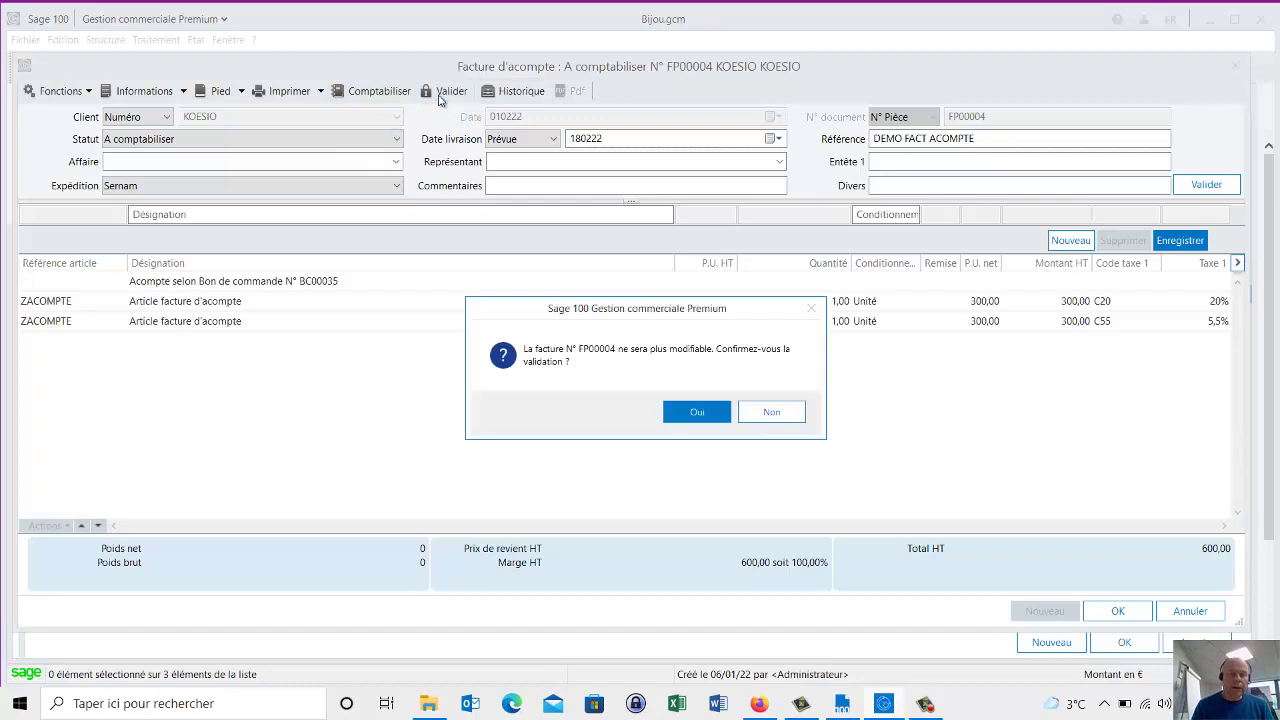
pyautogui.click(704, 413)
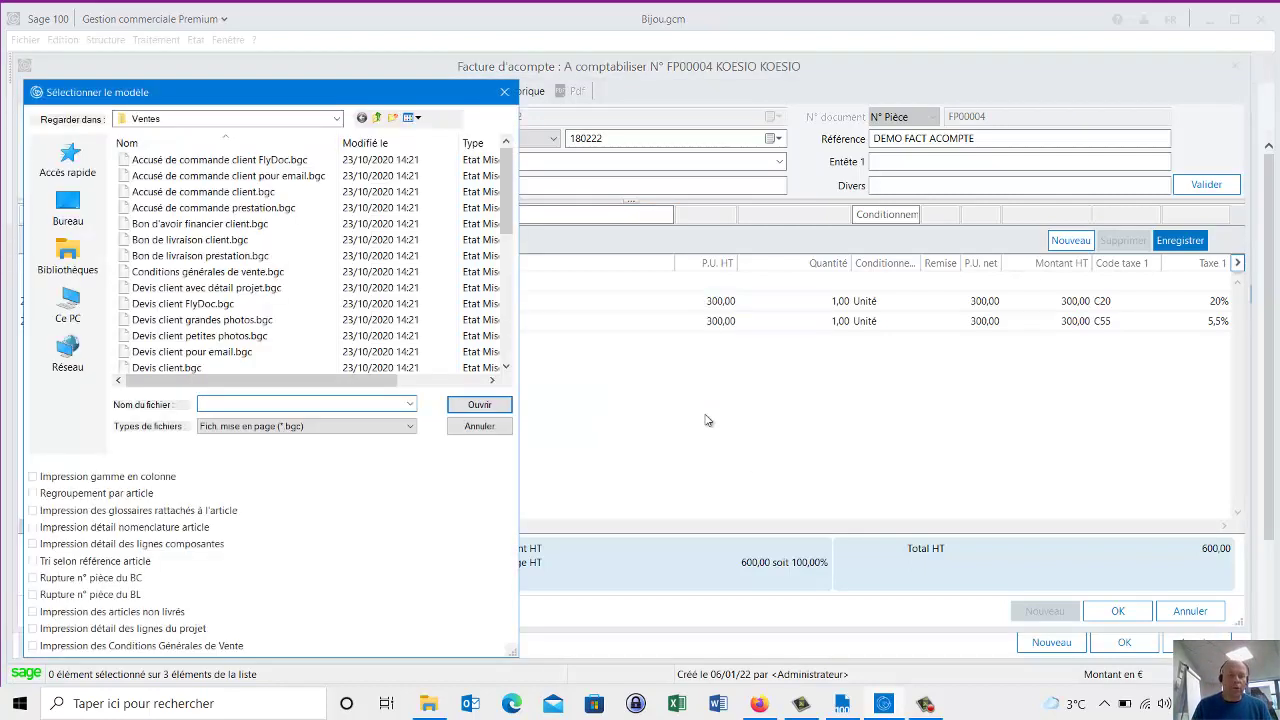
pyautogui.scroll(-4, 255, 278)
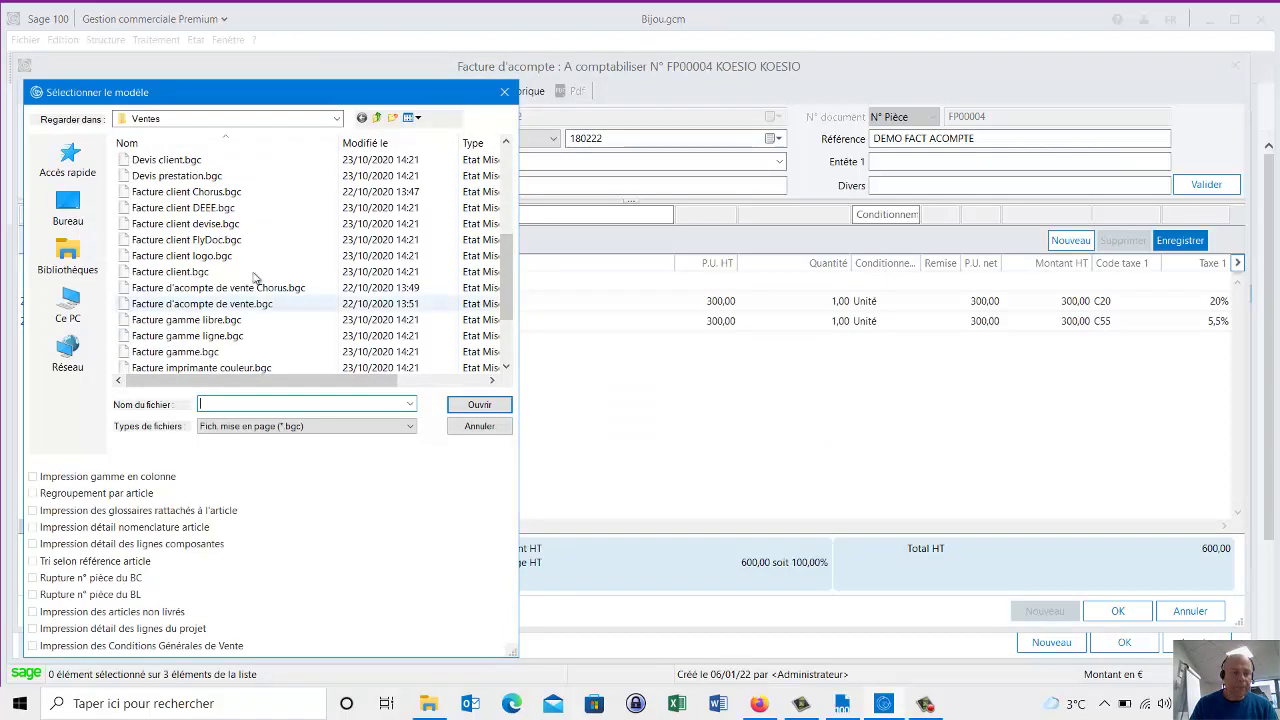
pyautogui.click(230, 305)
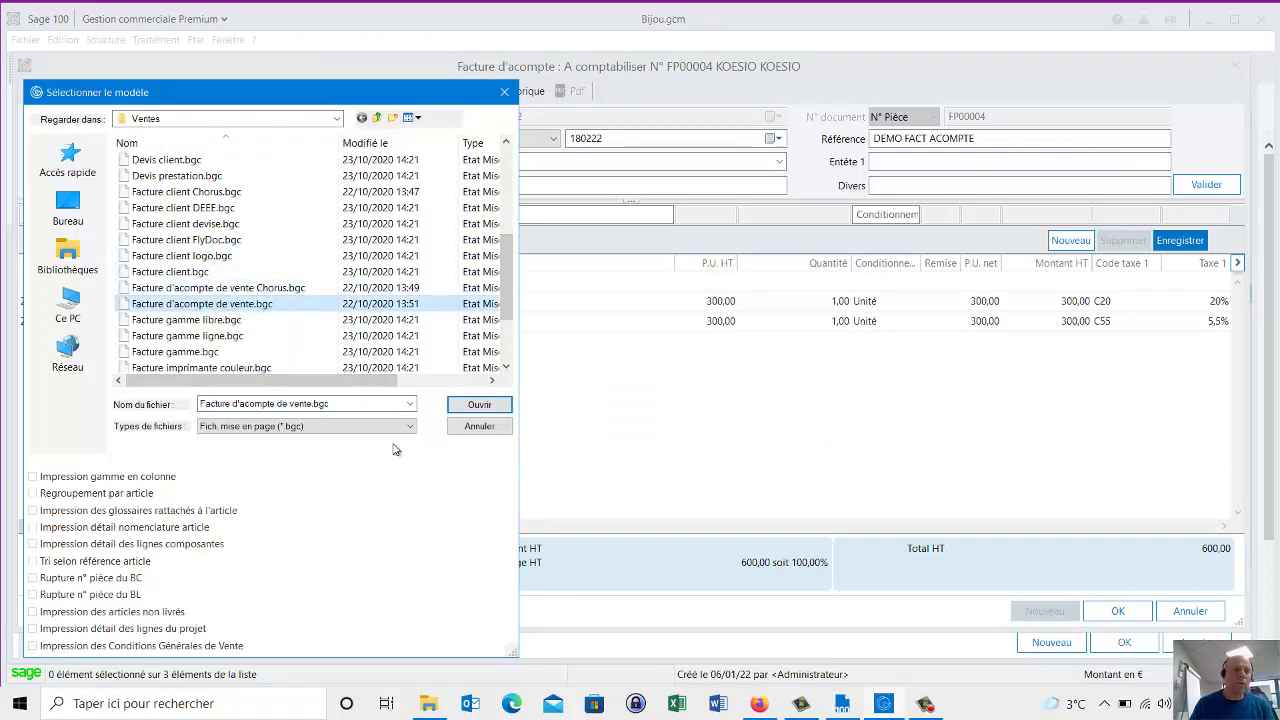
pyautogui.click(477, 405)
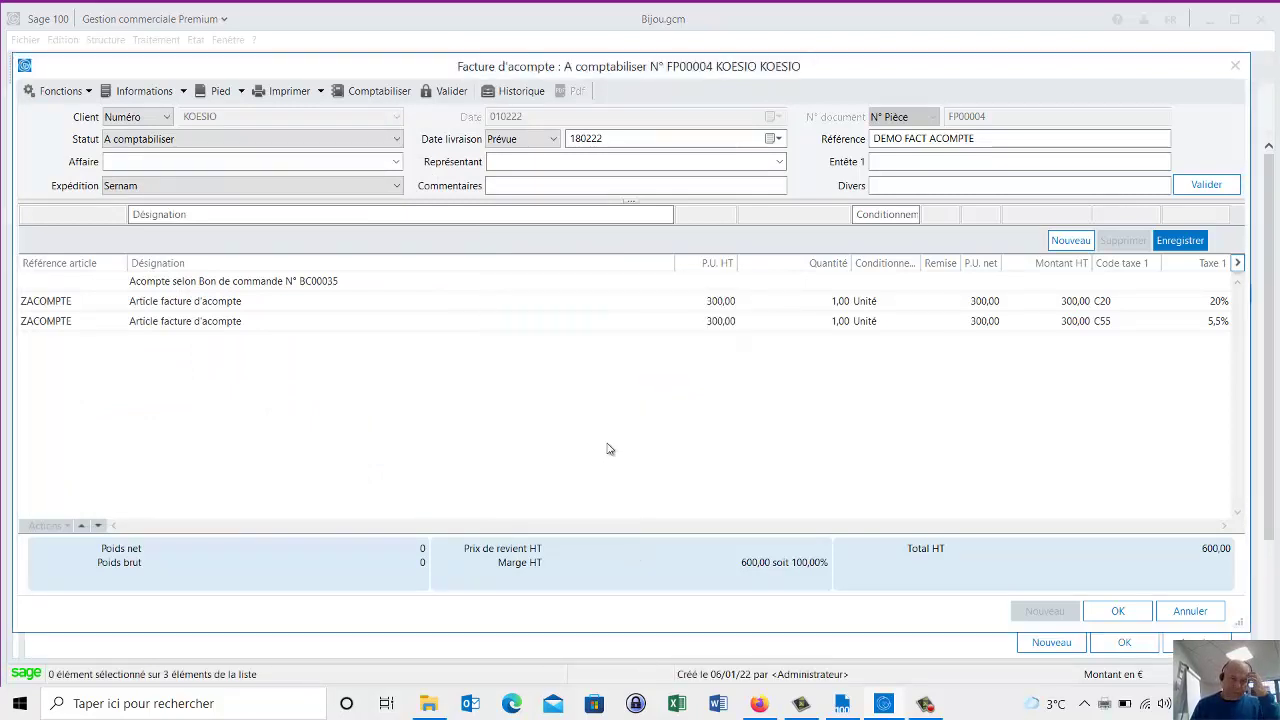
# - Produce a print preview of the down-payment invoice with the Facture d'acompte de vente.bgc template and the PDFCreator printer
pyautogui.click(286, 91)
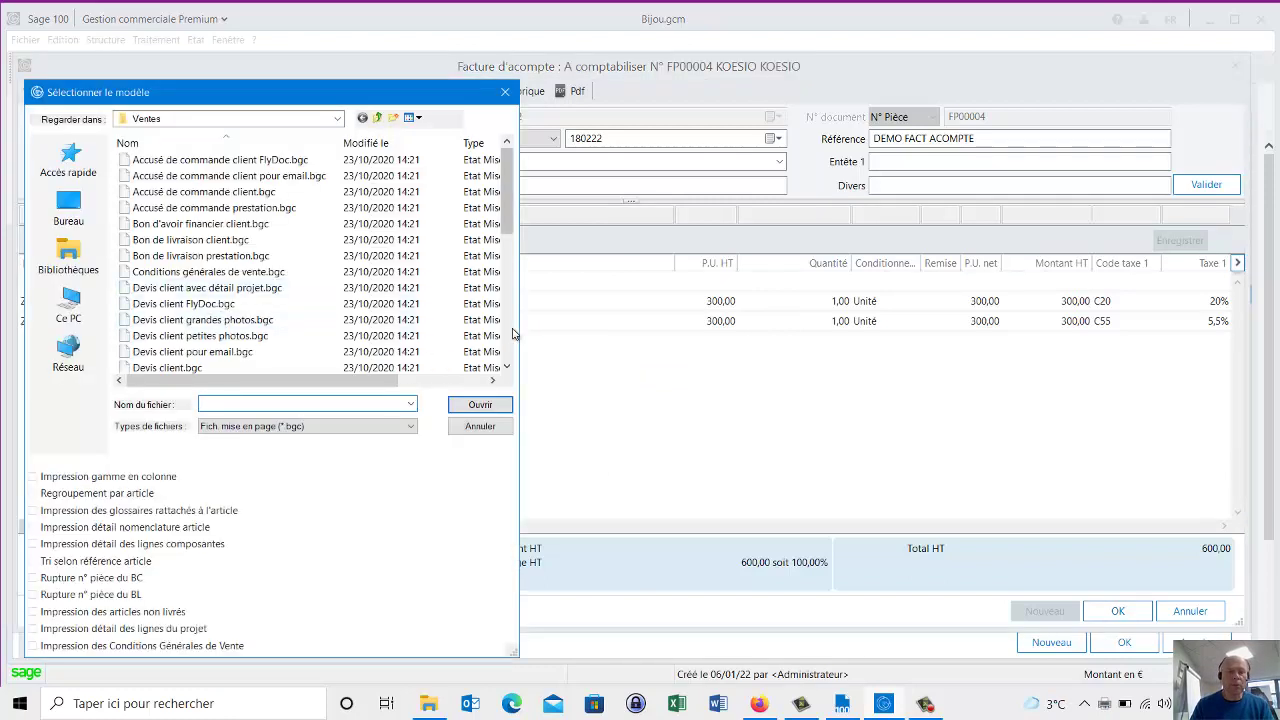
pyautogui.scroll(-5, 513, 335)
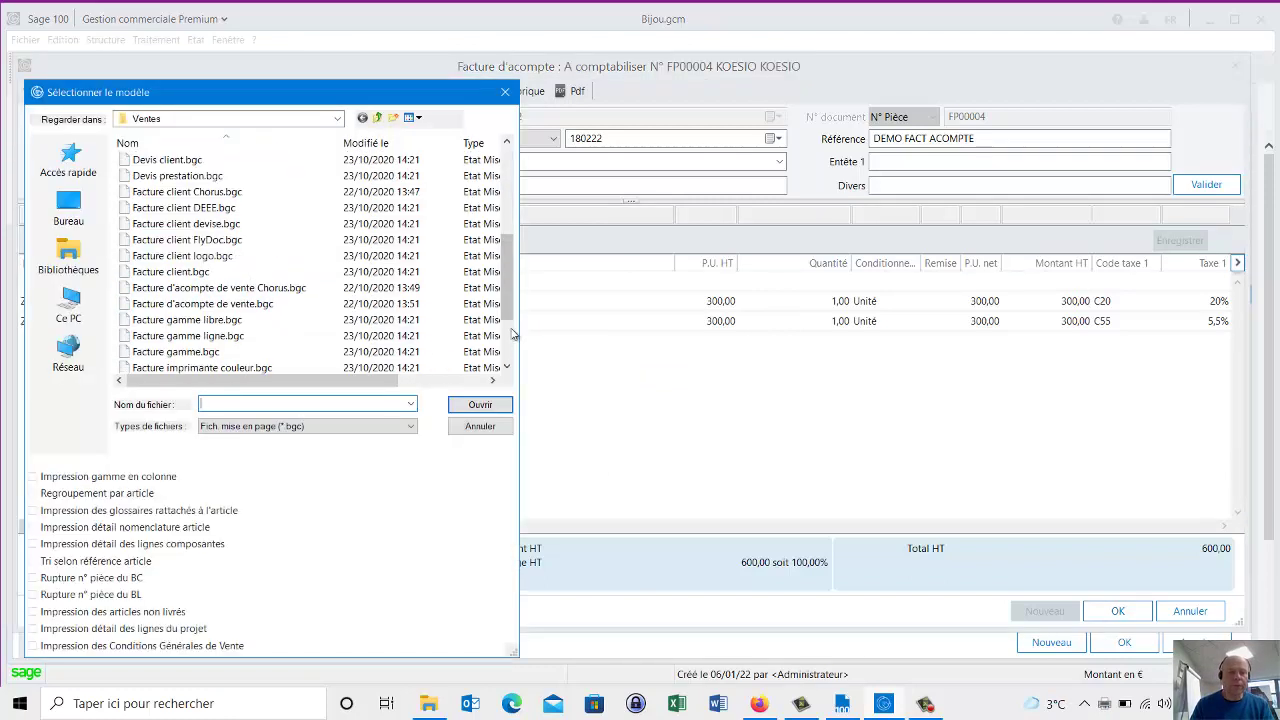
pyautogui.click(250, 303)
pyautogui.click(480, 405)
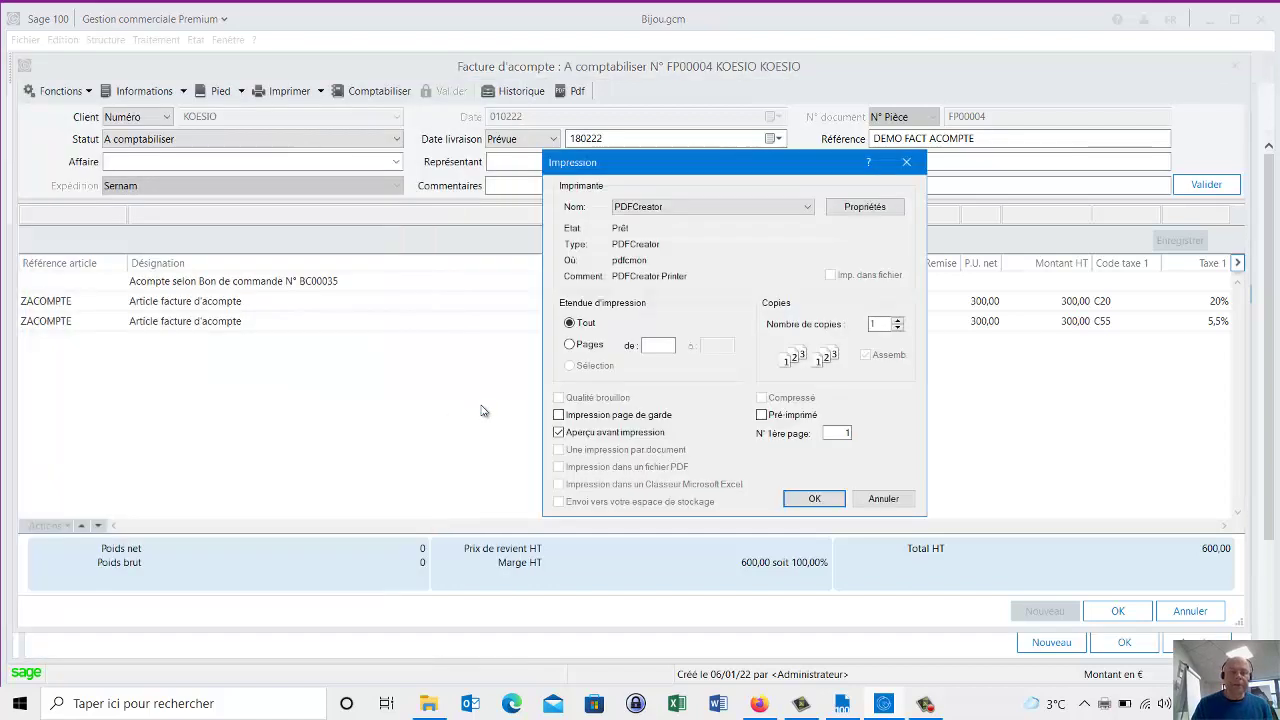
pyautogui.click(808, 500)
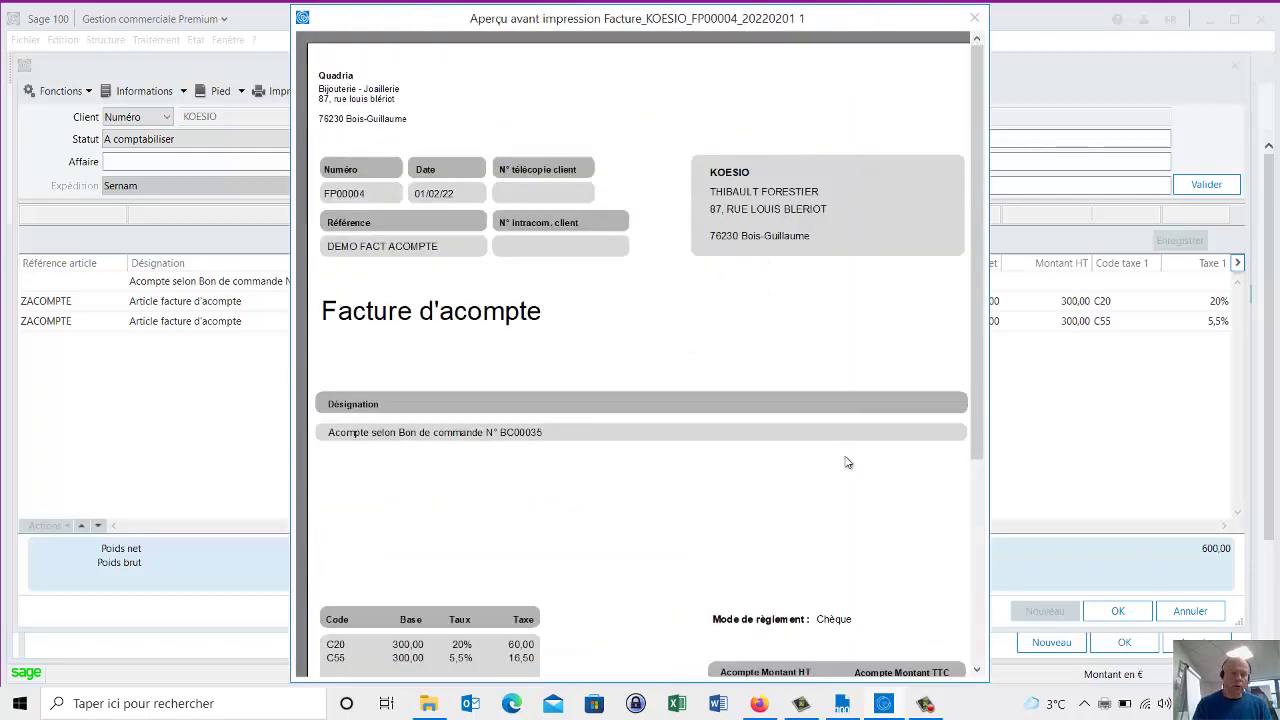
# - Review the previewed invoice's tax breakdown, down-payment amounts and closing text, and close the preview
pyautogui.scroll(-3, 977, 437)
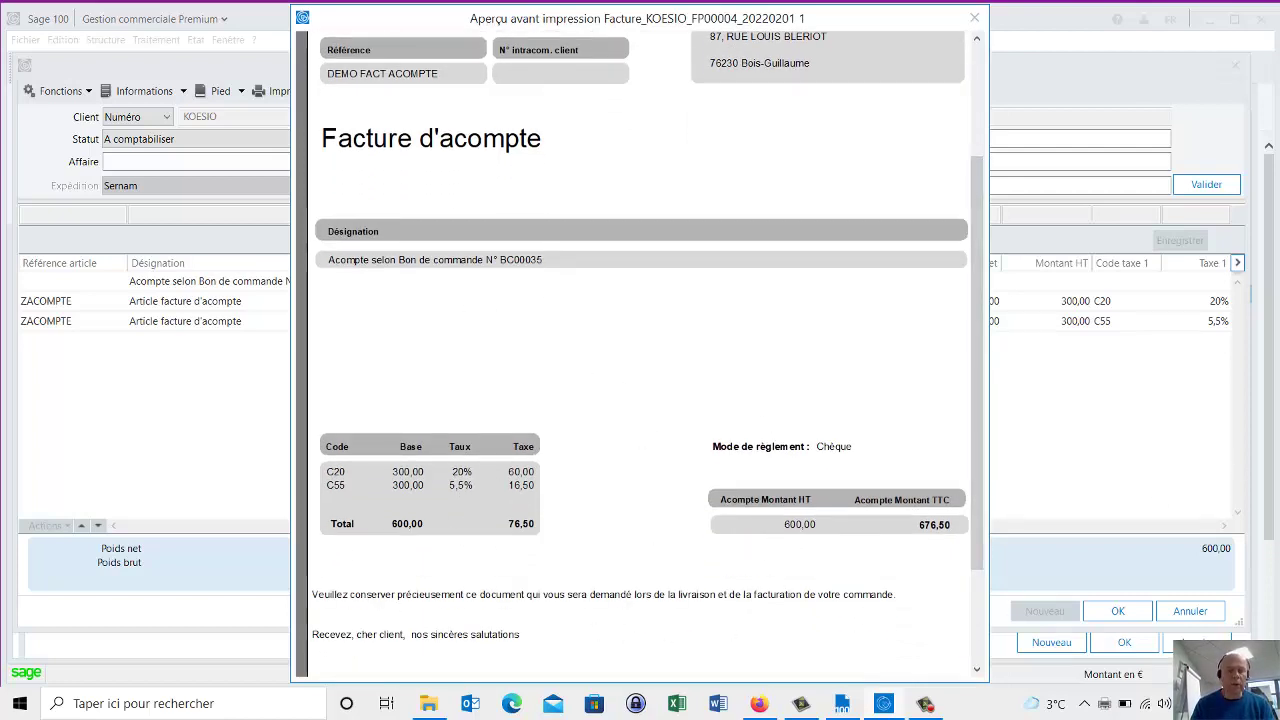
pyautogui.scroll(-2, 978, 540)
pyautogui.scroll(-2, 978, 543)
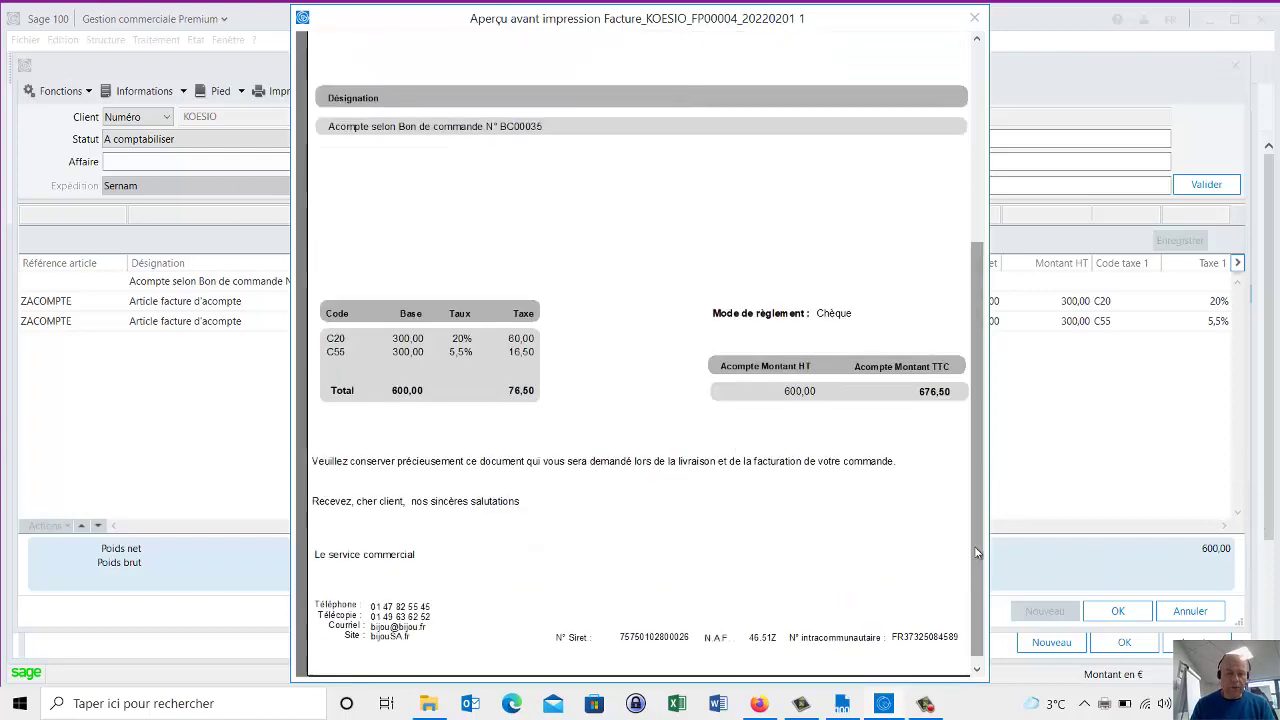
pyautogui.moveTo(978, 540); pyautogui.dragTo(1001, 59)
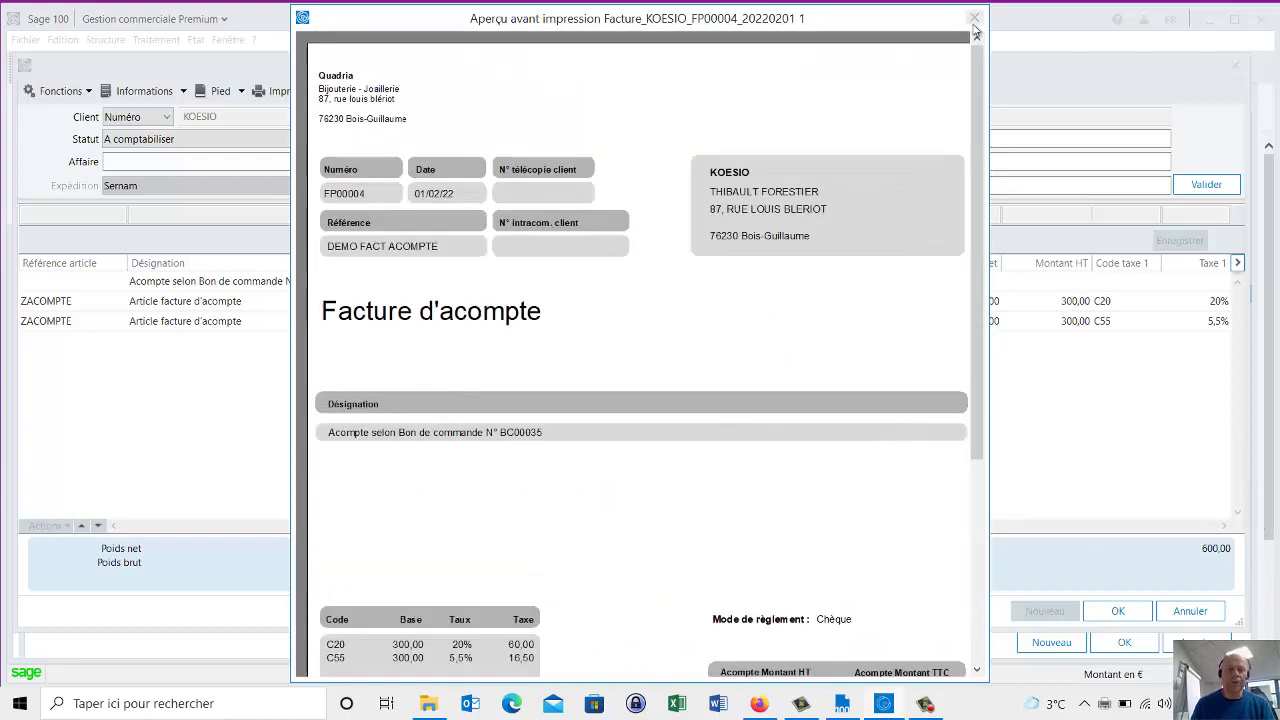
pyautogui.click(970, 16)
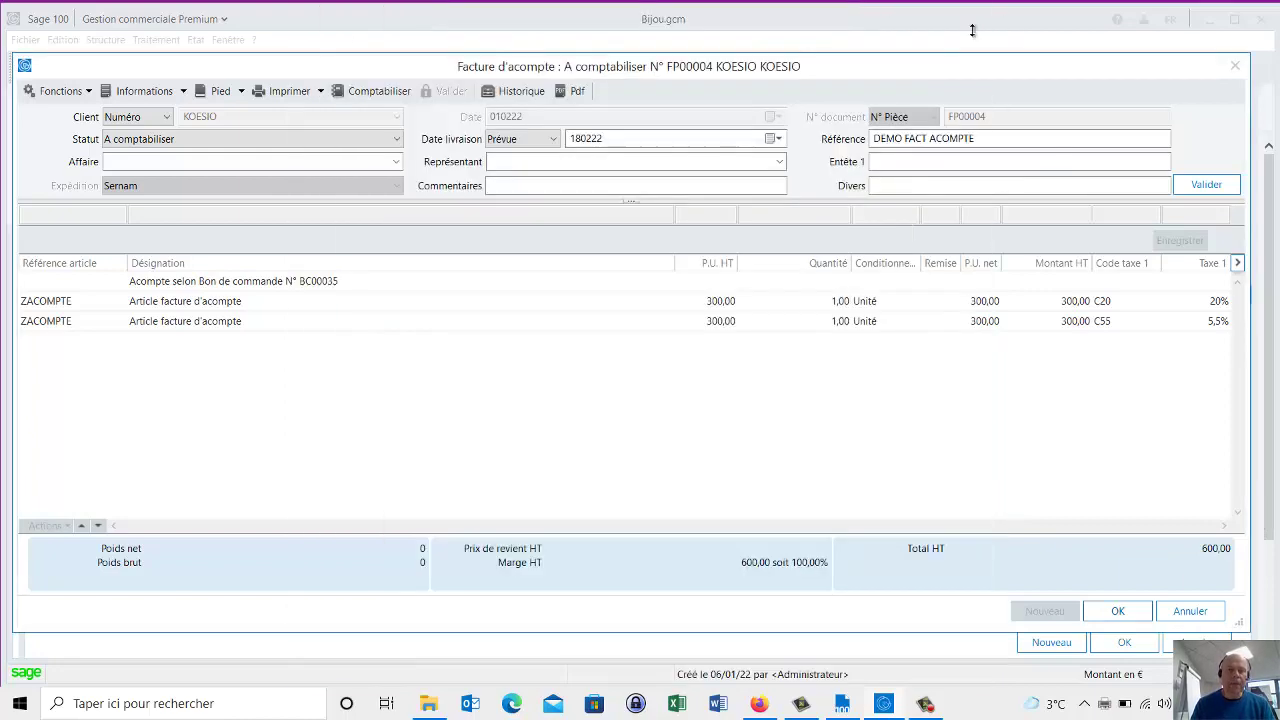
# - Post the down-payment invoice to accounting, then save the order's down payments and close the order
pyautogui.click(358, 96)
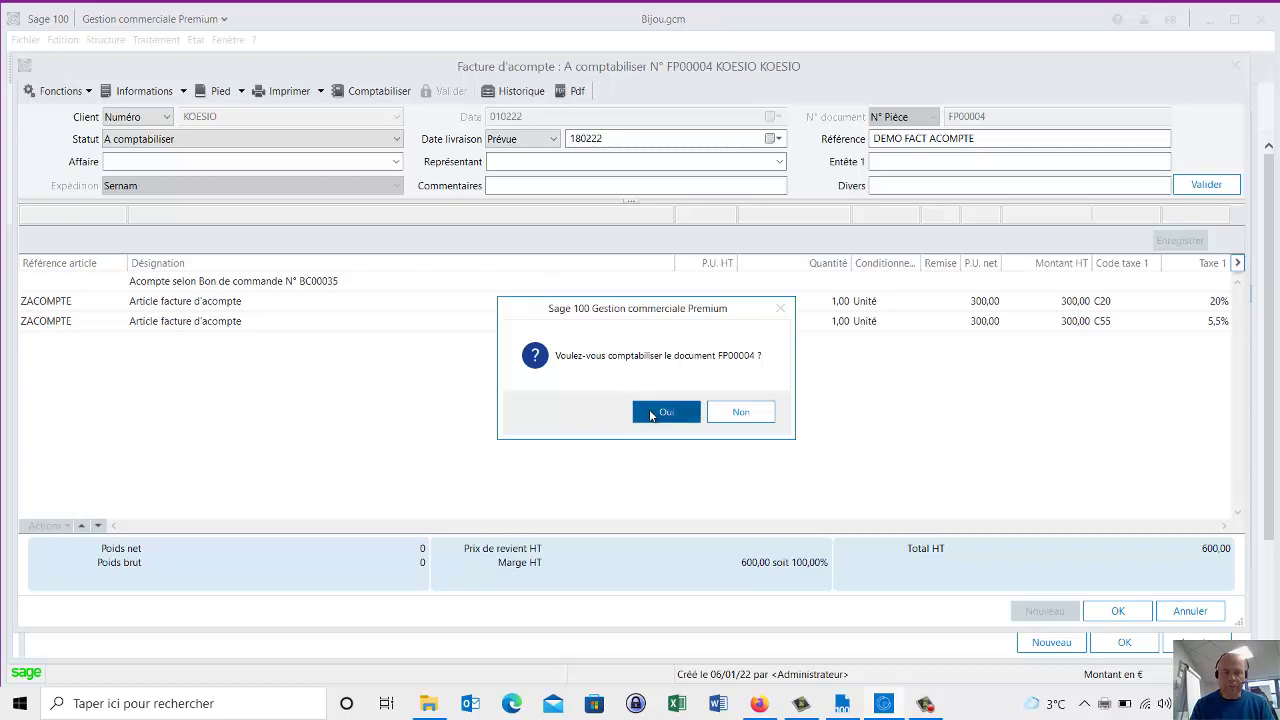
pyautogui.click(664, 412)
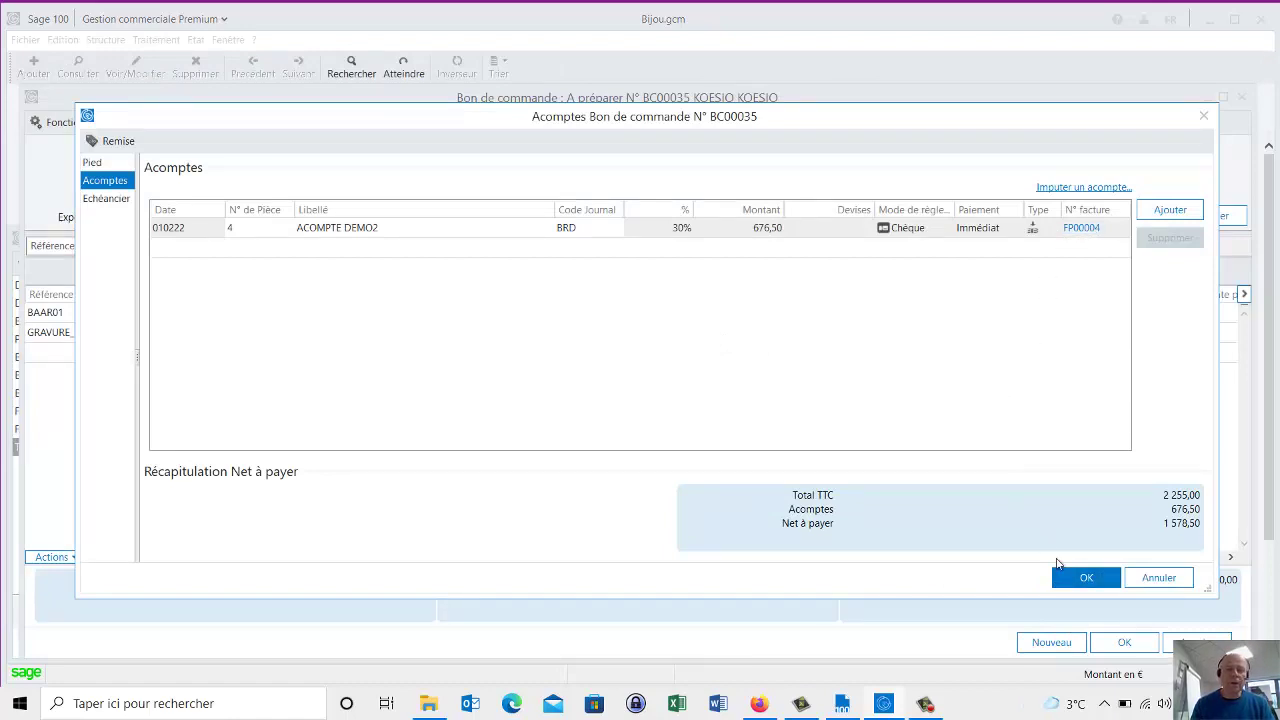
pyautogui.click(1067, 577)
pyautogui.click(1124, 642)
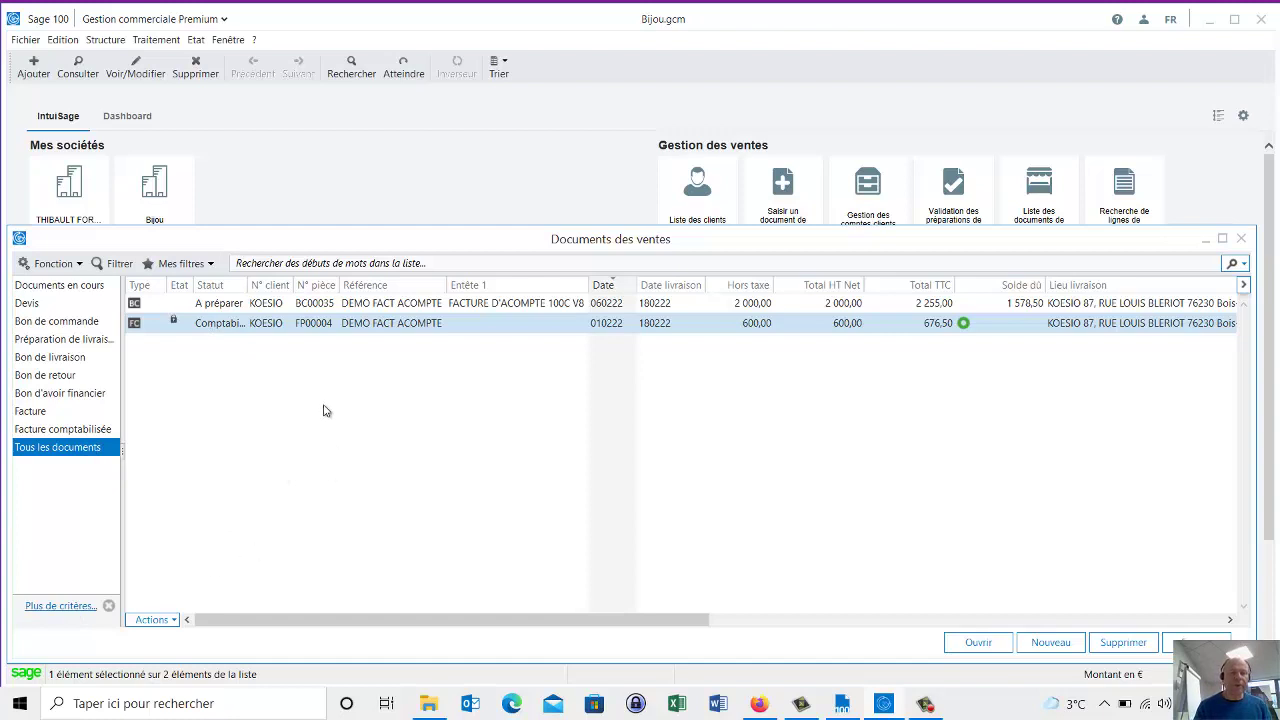
# - Open the KOESIO purchase order with reference DEMO FACT ACOMPTE and transform it into a Facture dated 060222
pyautogui.click(152, 307)
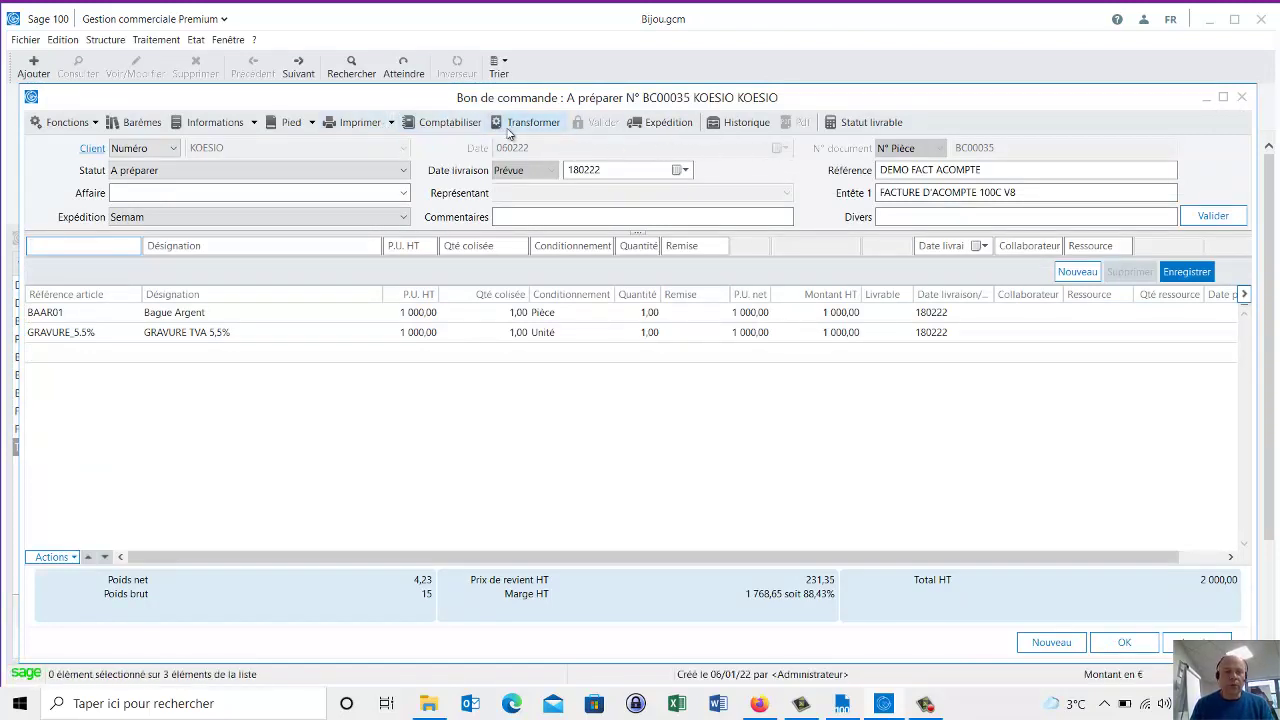
pyautogui.click(521, 124)
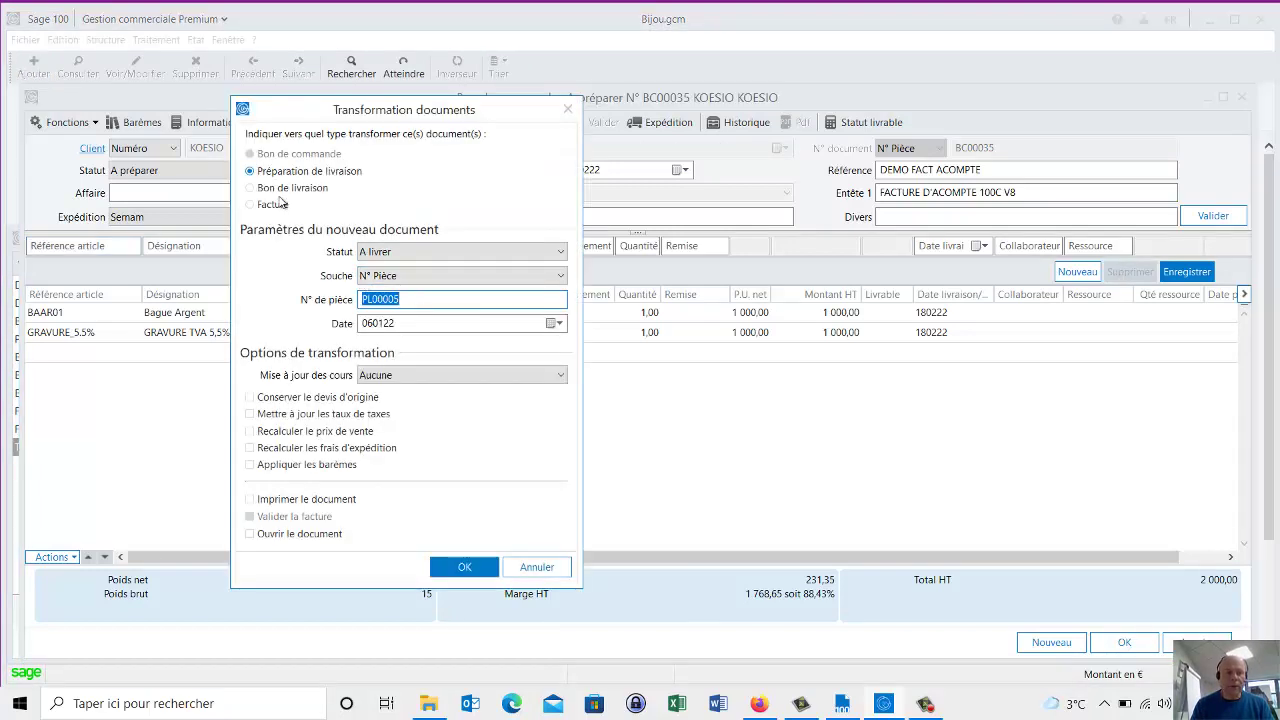
pyautogui.click(272, 205)
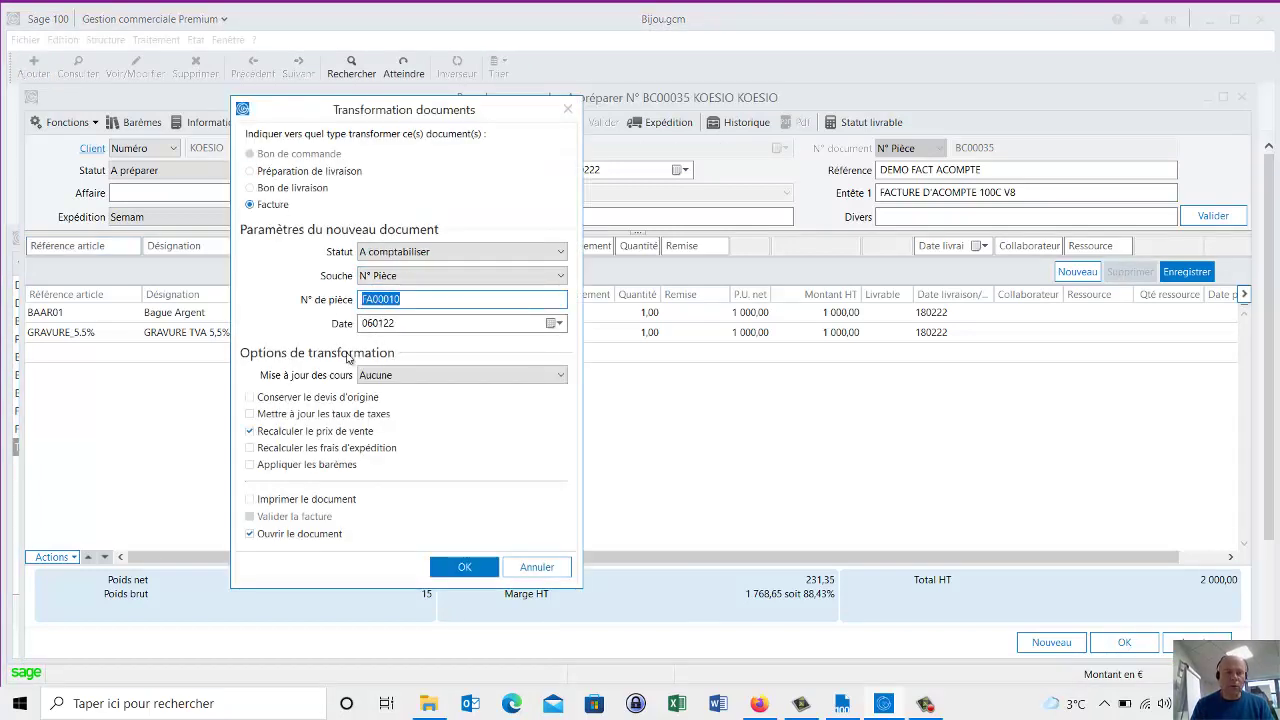
pyautogui.click(385, 325)
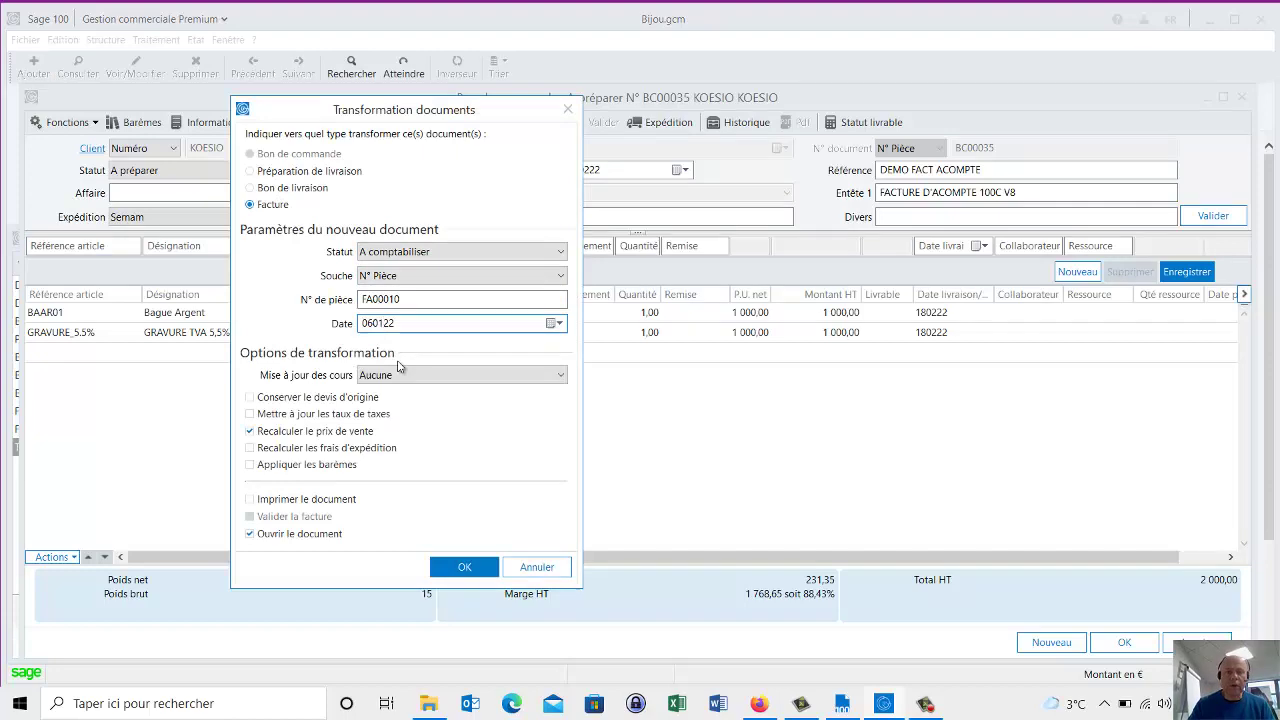
pyautogui.moveTo(482, 112); pyautogui.dragTo(510, 115)
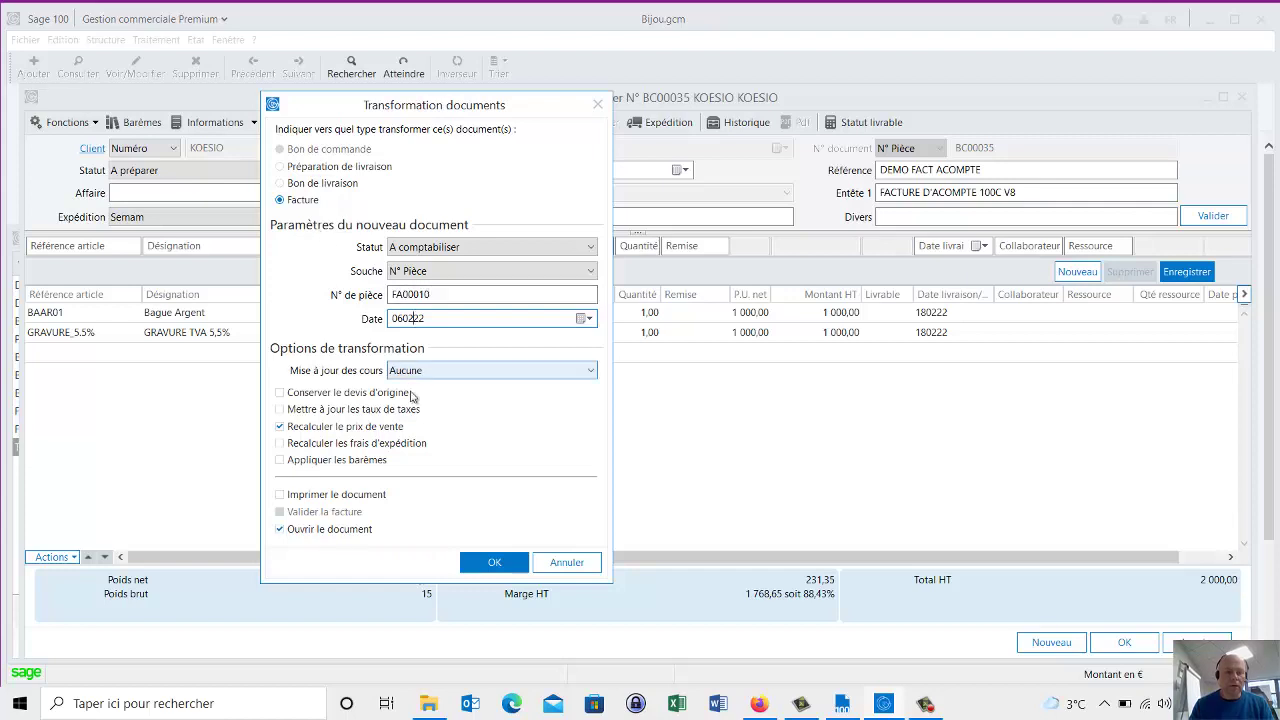
pyautogui.click(492, 563)
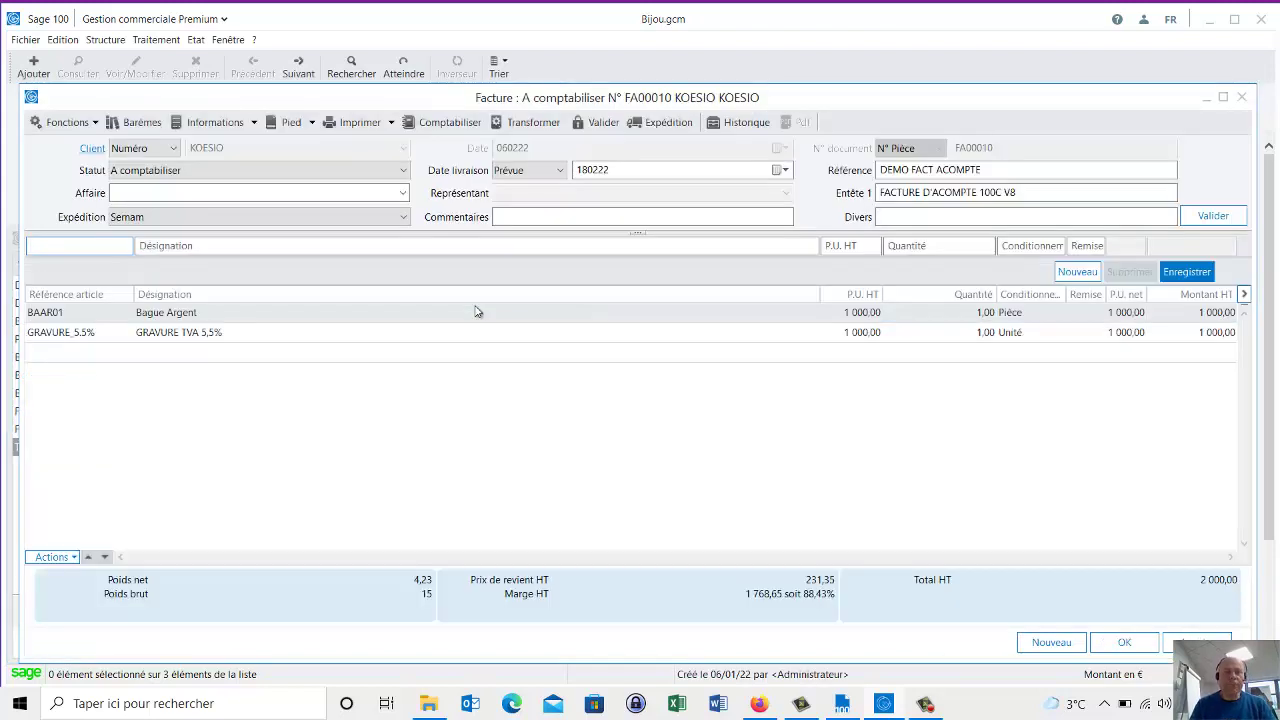
# - Validate the new invoice using the template Facture client.bgc
pyautogui.click(600, 122)
pyautogui.click(693, 414)
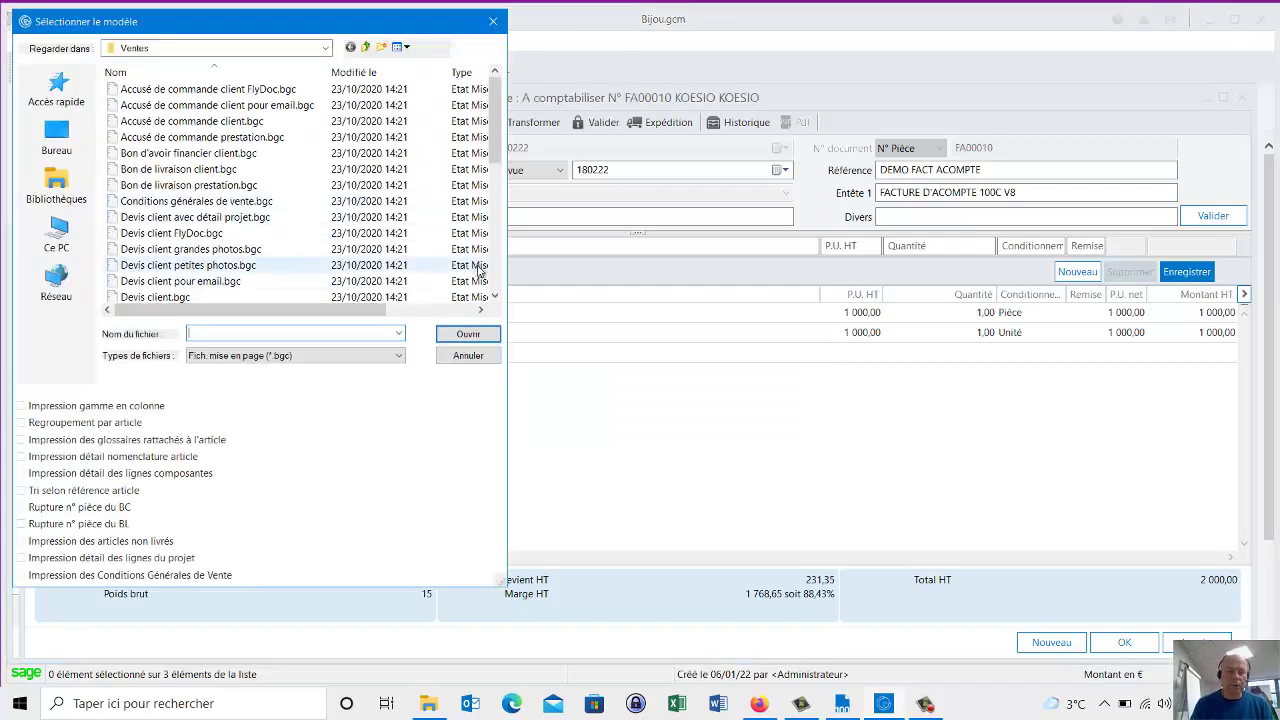
pyautogui.click(495, 268)
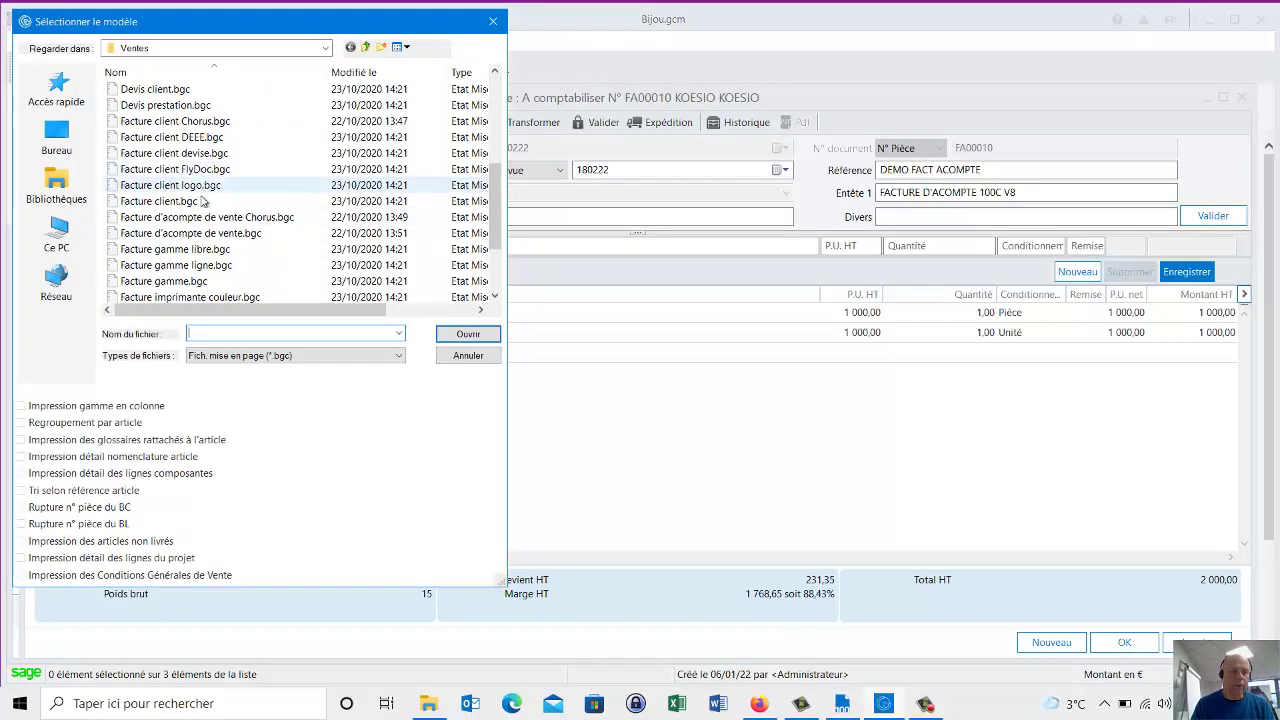
pyautogui.click(198, 204)
pyautogui.click(472, 339)
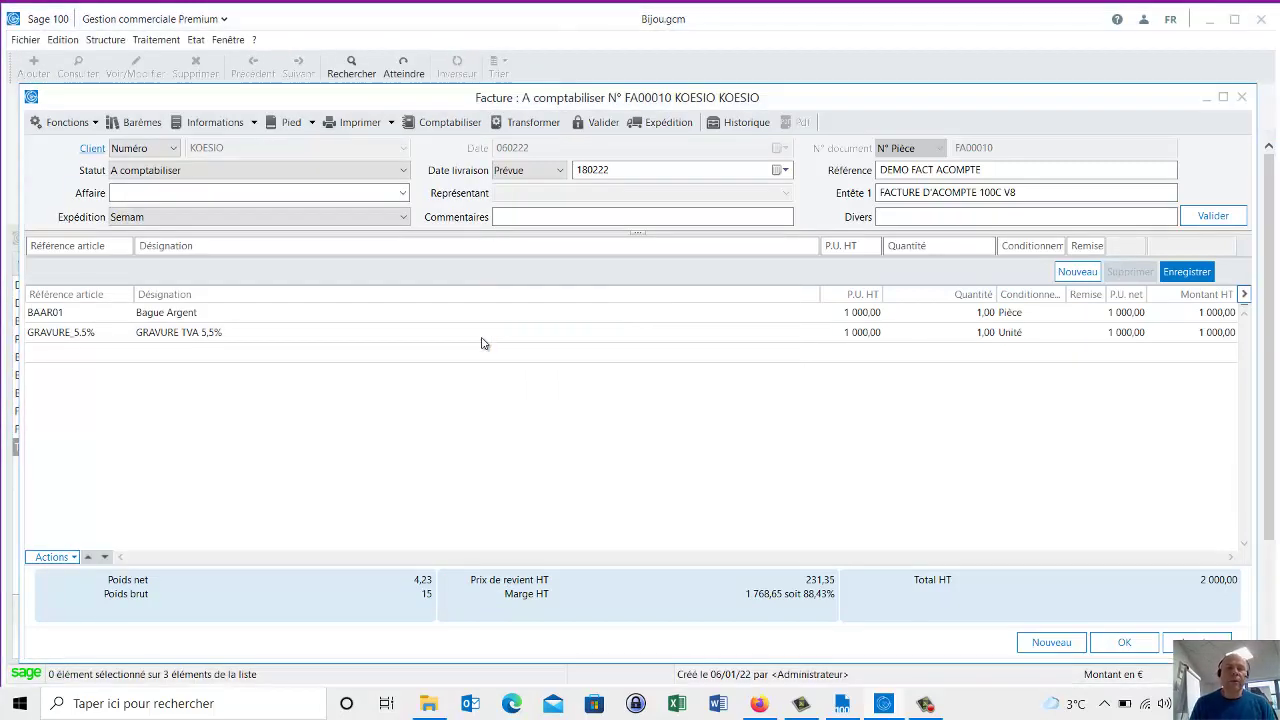
# - Preview the invoice with the Facture client logo.bgc template and the PDFCreator printer, check its Acompte and net payable, and close the preview
pyautogui.click(355, 122)
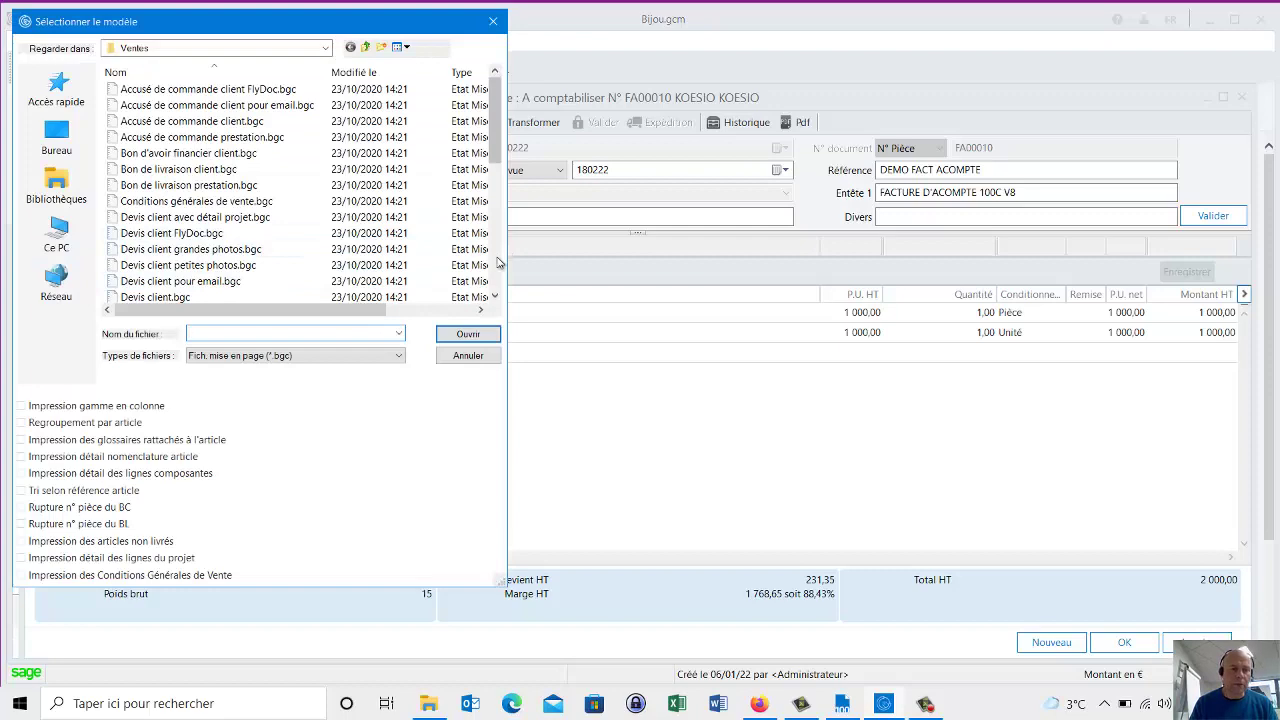
pyautogui.click(497, 263)
pyautogui.click(250, 185)
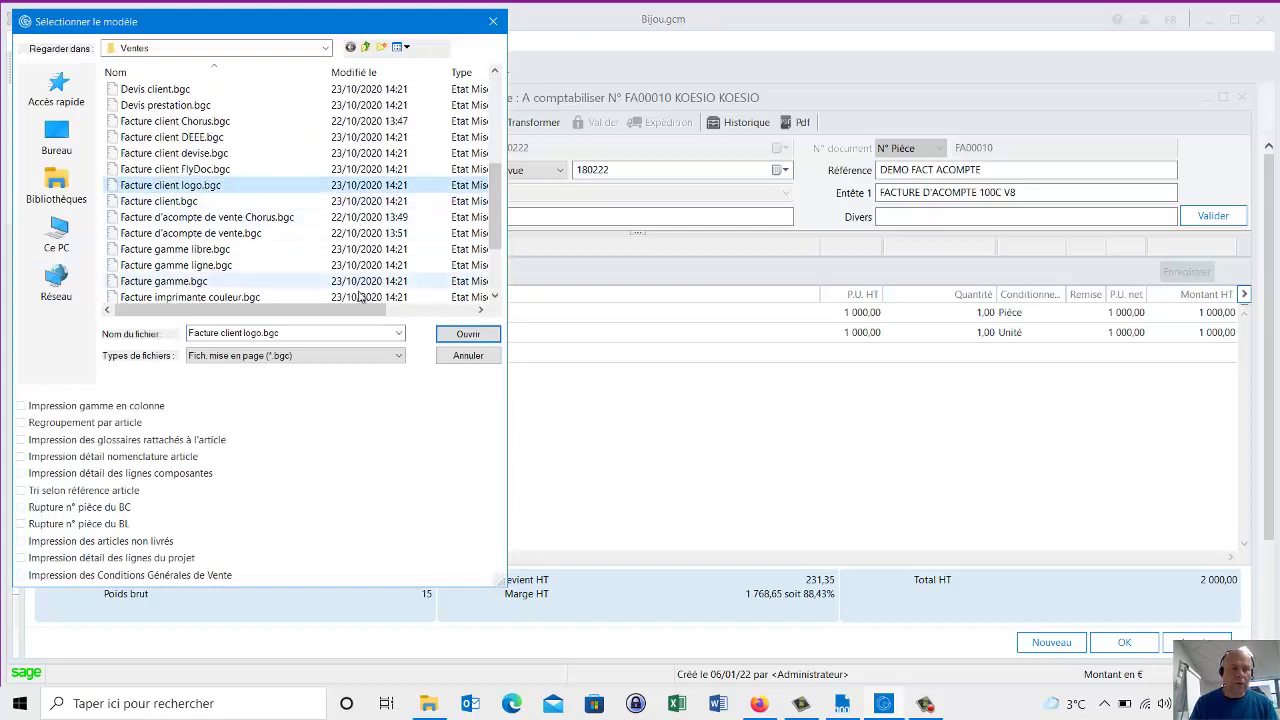
pyautogui.click(450, 333)
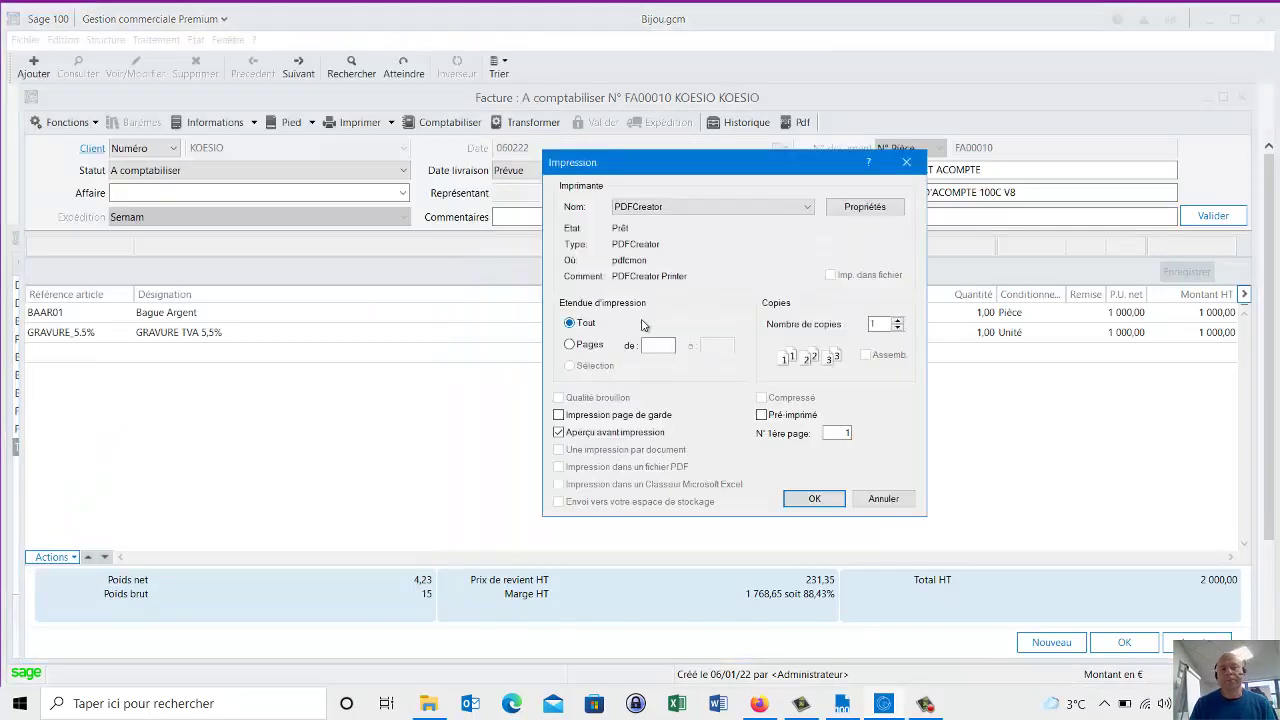
pyautogui.click(805, 499)
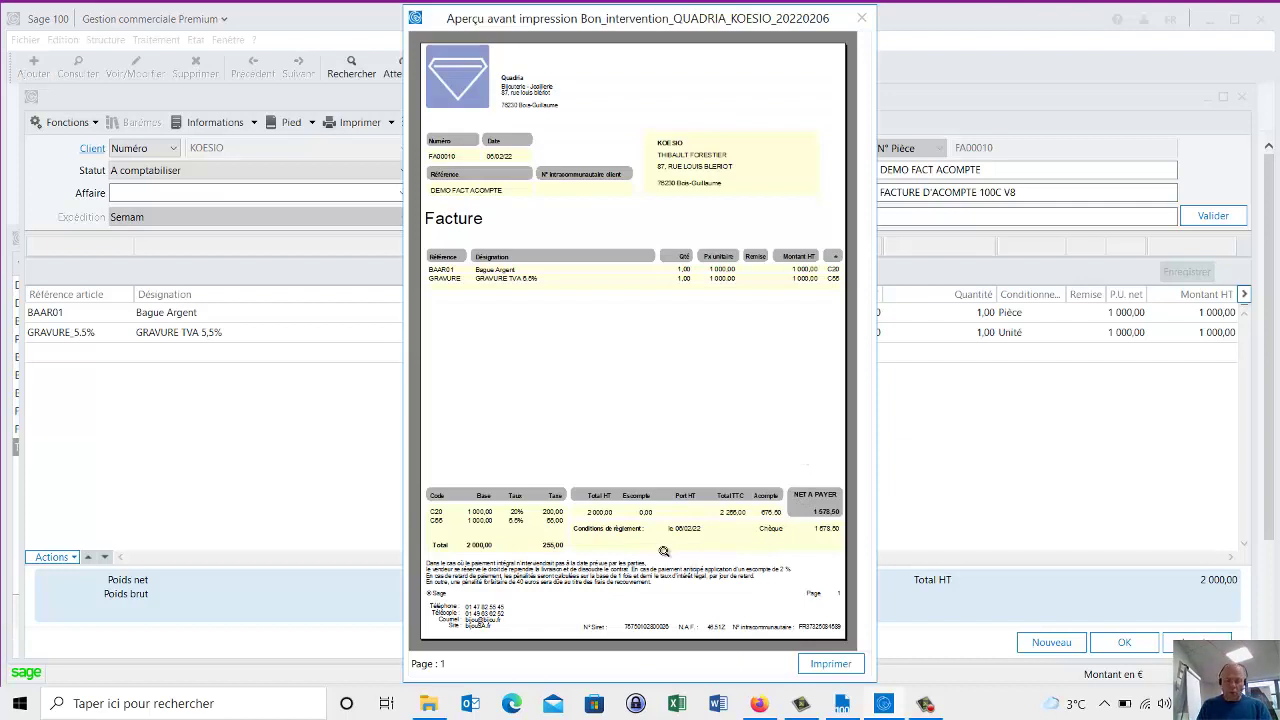
pyautogui.click(763, 524)
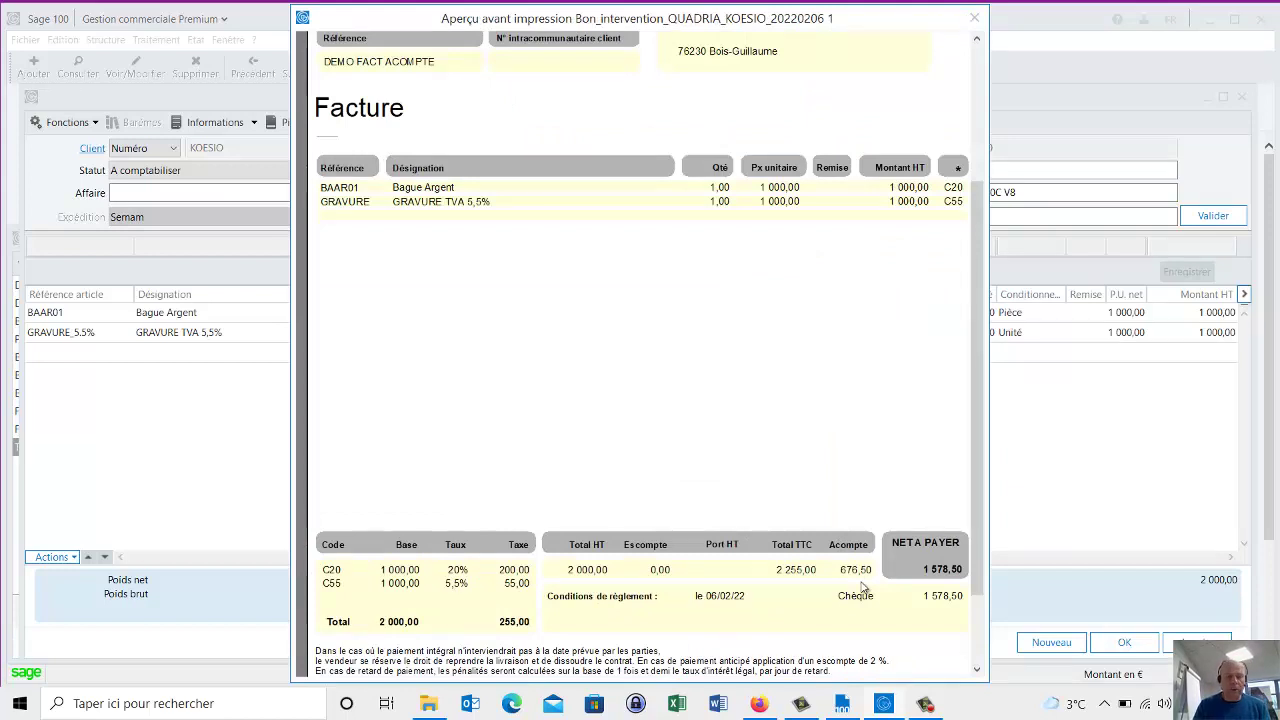
pyautogui.click(871, 357)
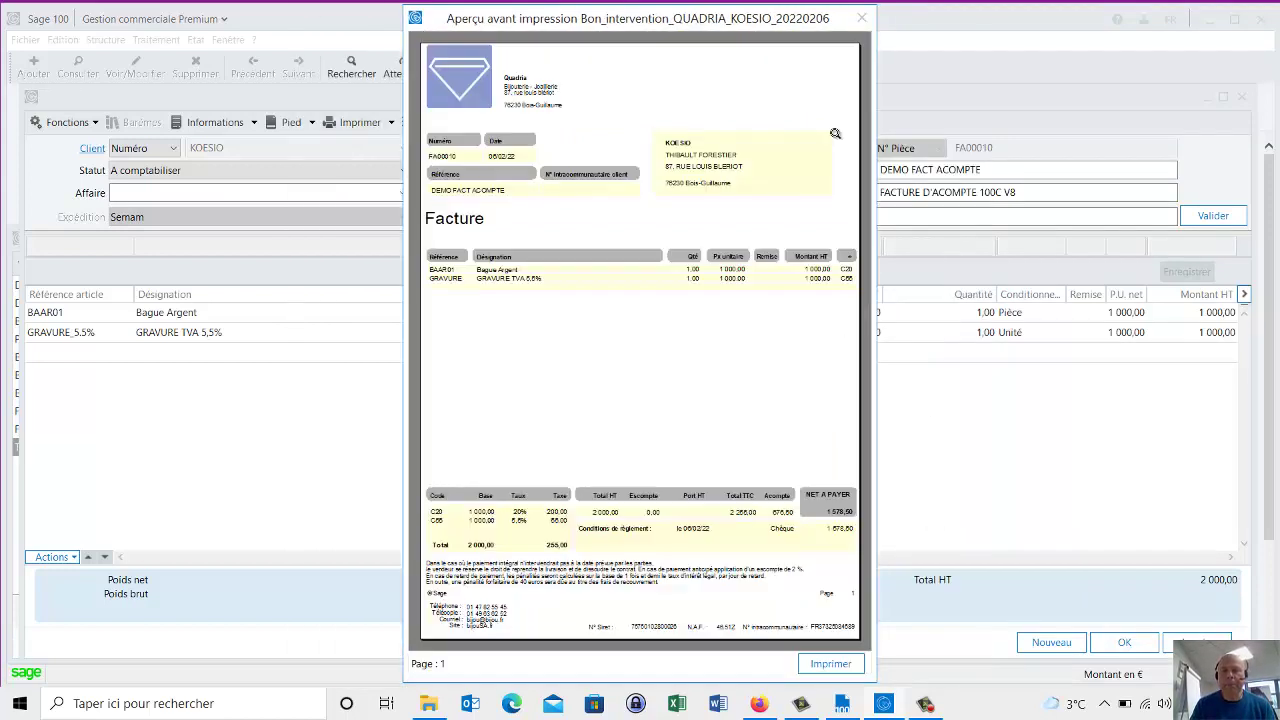
pyautogui.click(861, 18)
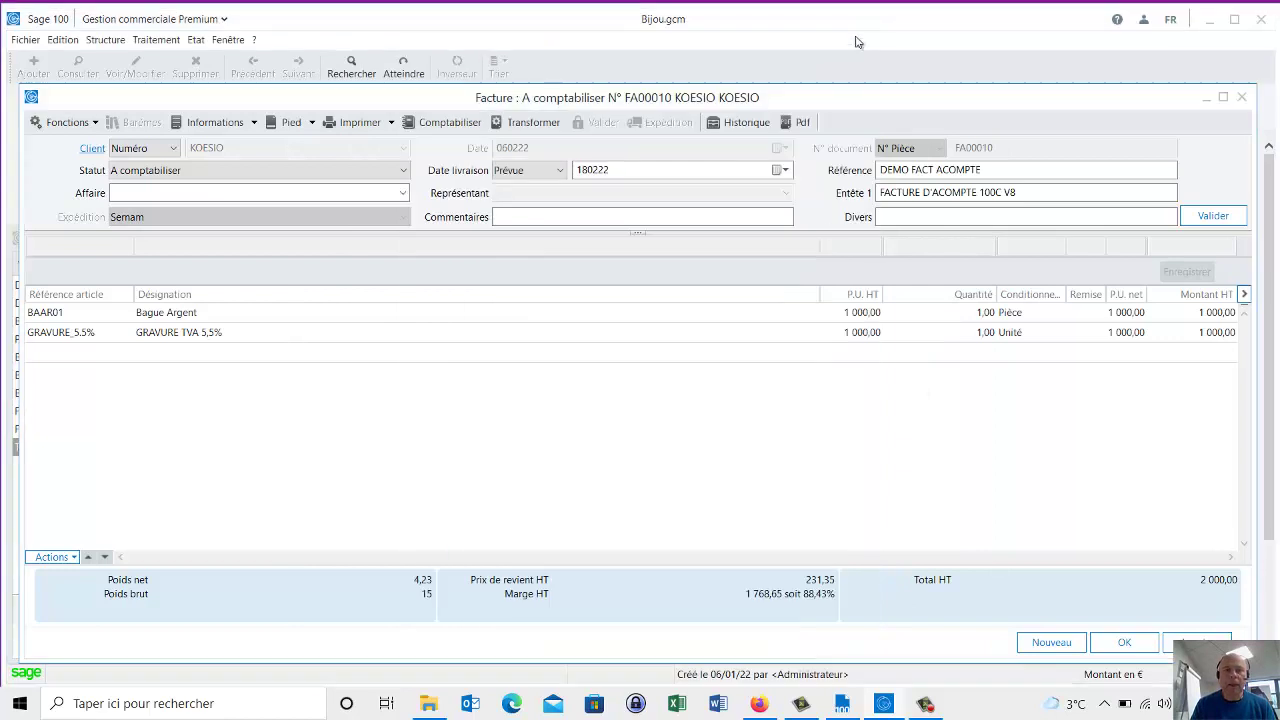
# - Post the final invoice to accounting
pyautogui.click(450, 125)
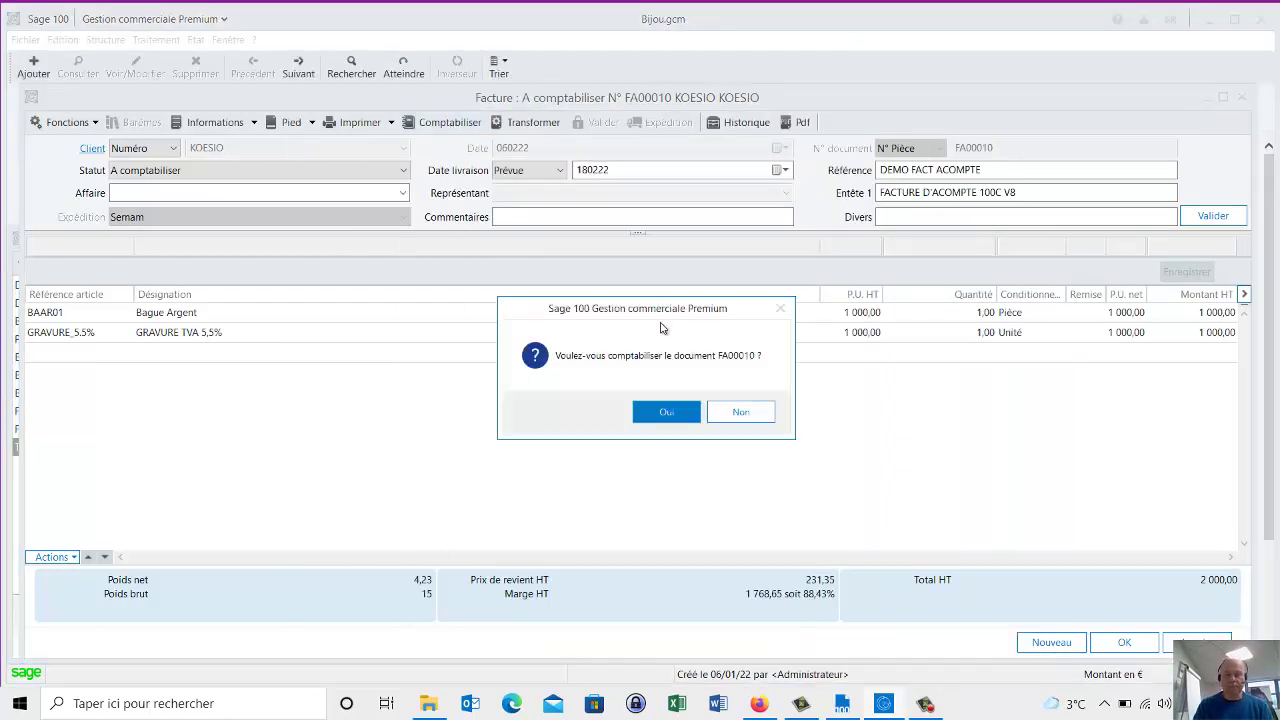
pyautogui.click(681, 418)
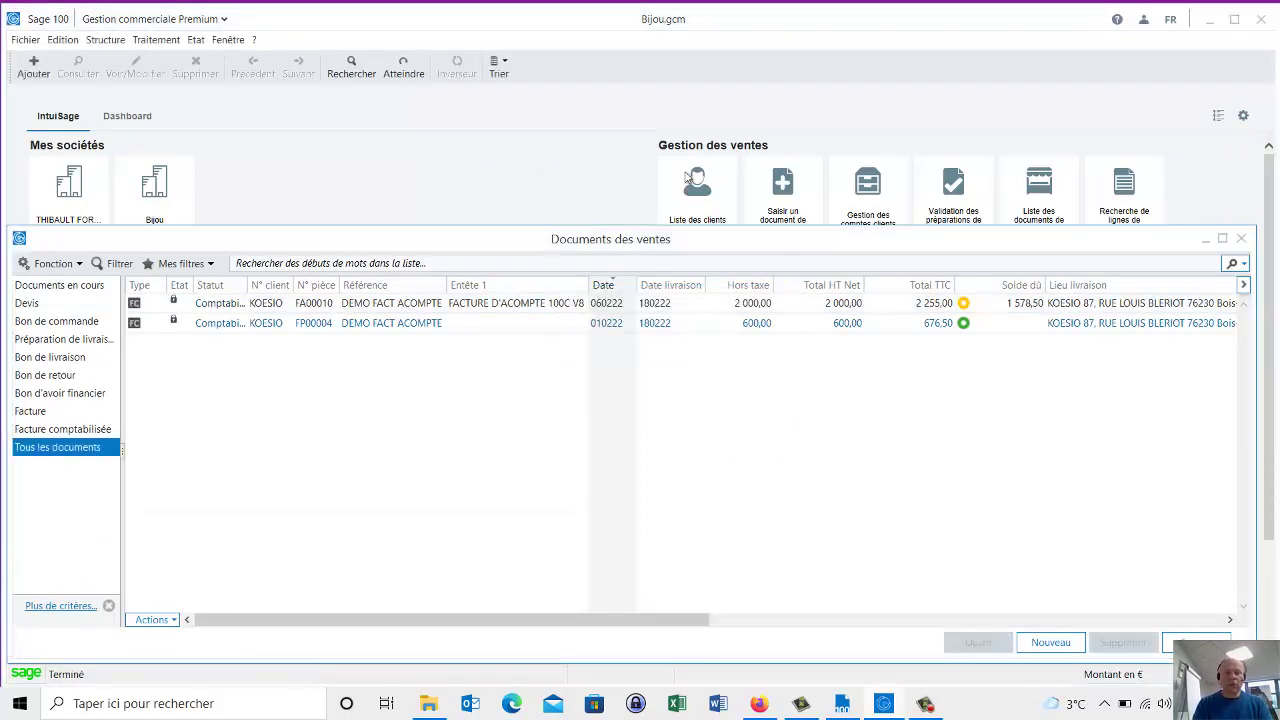
# - Switch to Sage 100 Comptabilité and open the Journaux de saisie list
pyautogui.click(845, 705)
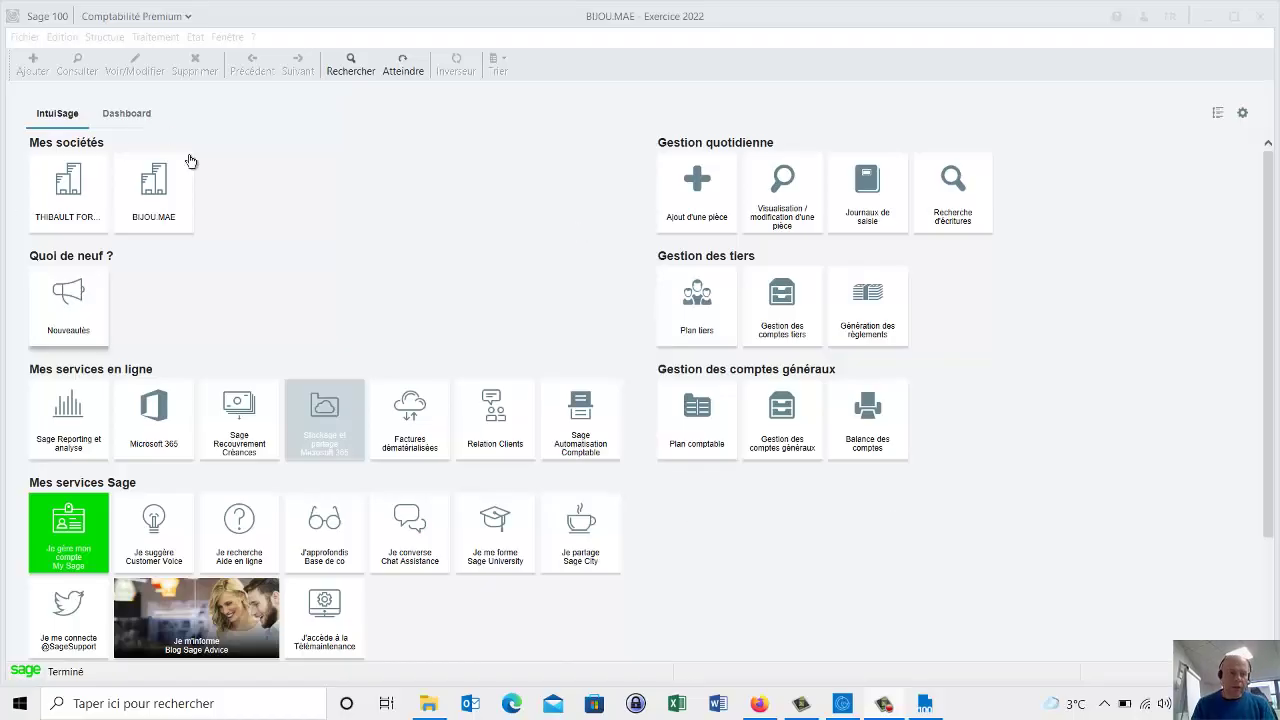
pyautogui.click(169, 42)
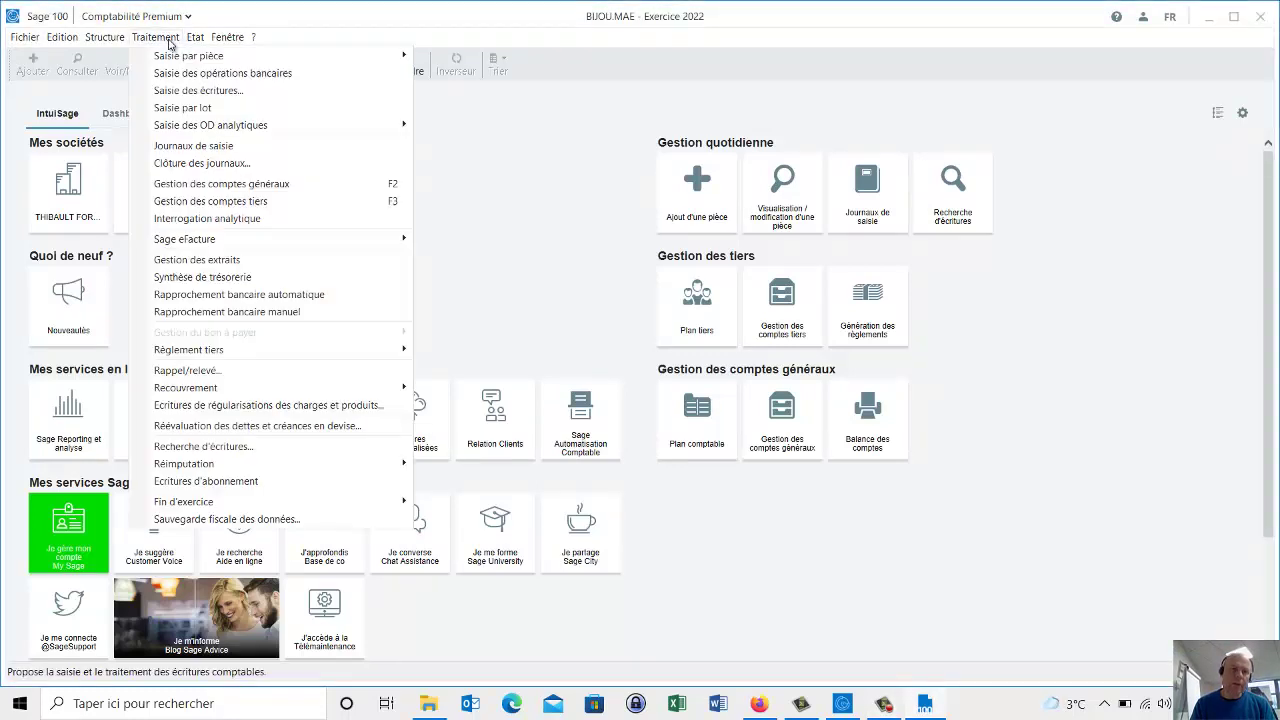
pyautogui.click(213, 150)
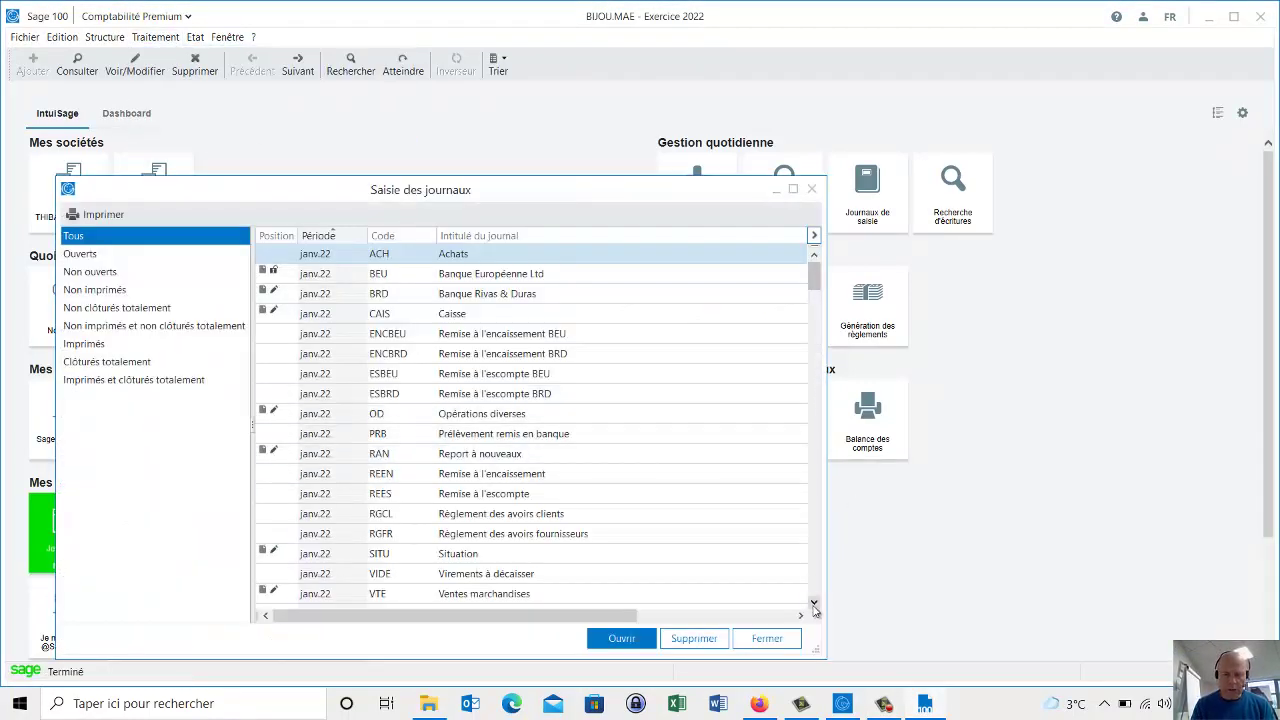
# - Find and open the February 2022 bank journal BRD, Banque Rivas & Duras
pyautogui.scroll(-7, 813, 602)
pyautogui.scroll(-6, 814, 608)
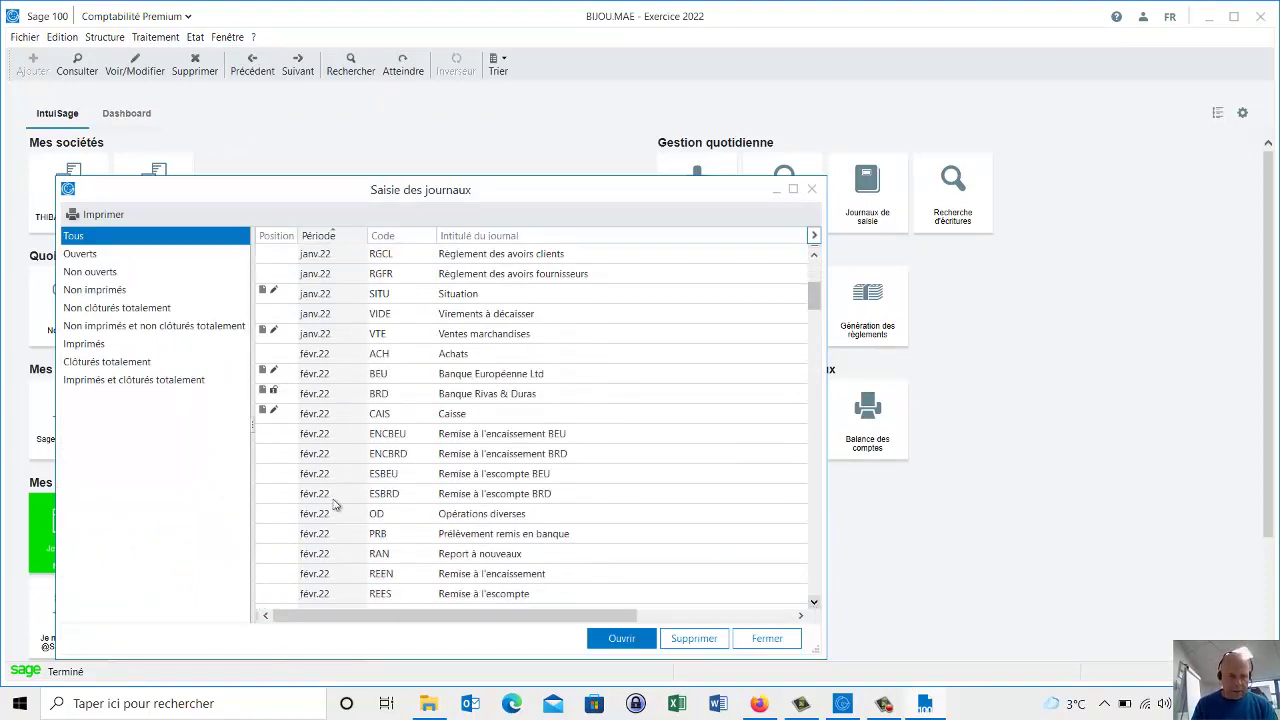
pyautogui.click(395, 395)
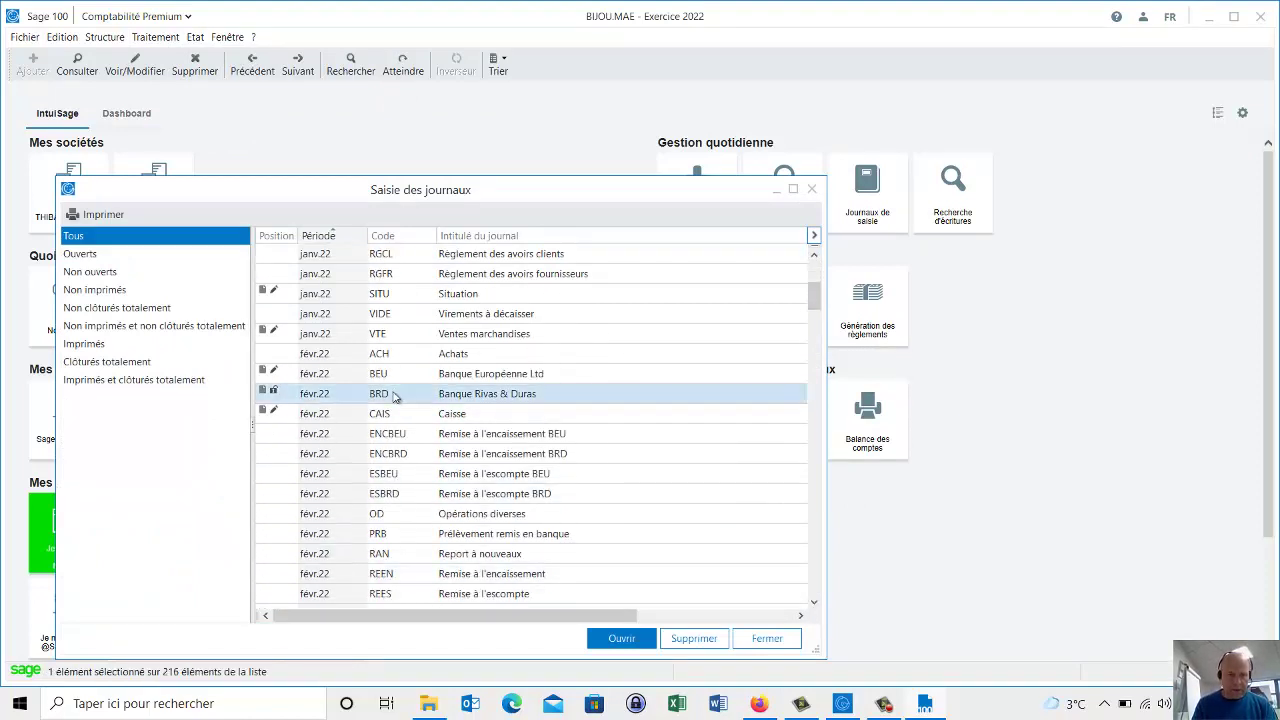
pyautogui.click(385, 335)
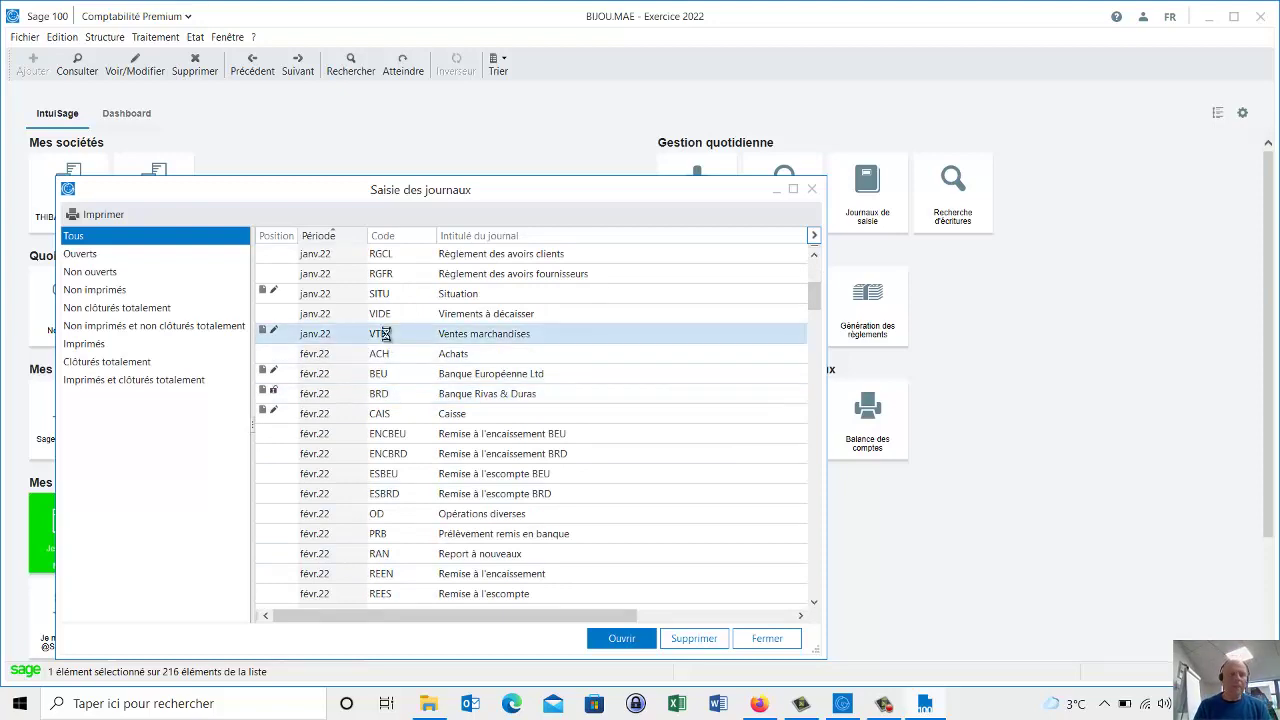
pyautogui.doubleClick(387, 336)
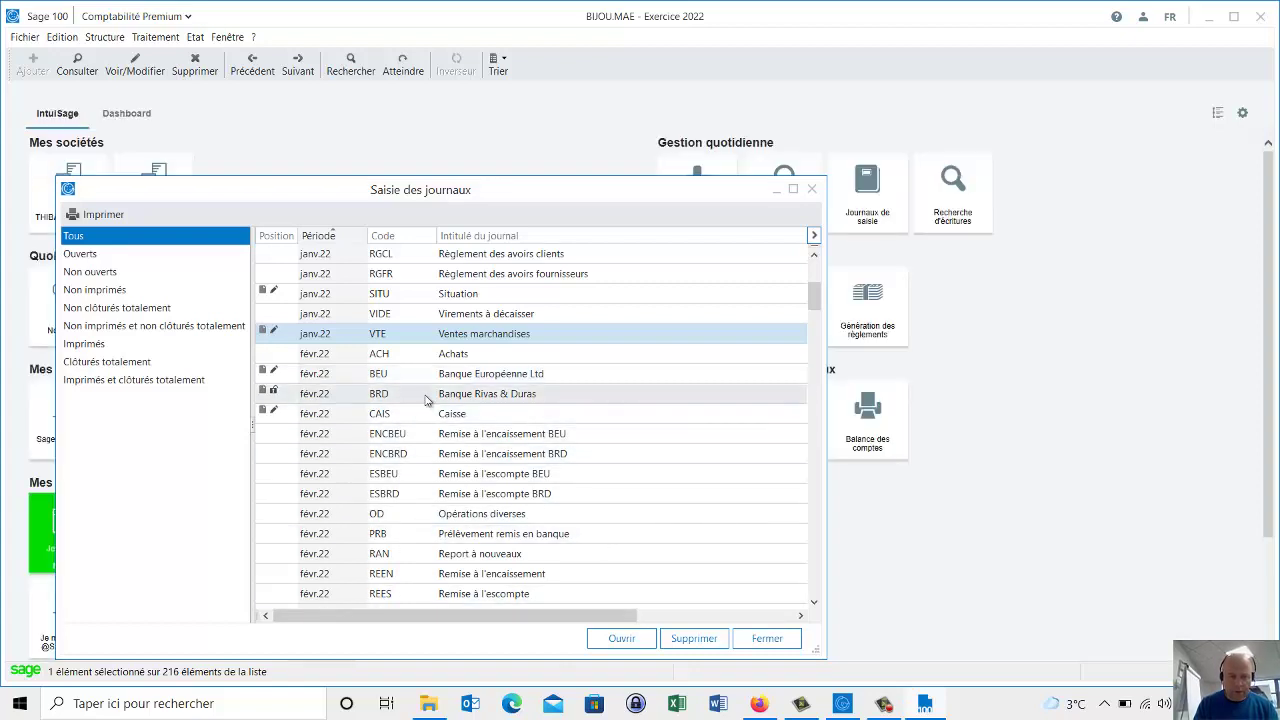
pyautogui.click(430, 397)
pyautogui.doubleClick(457, 393)
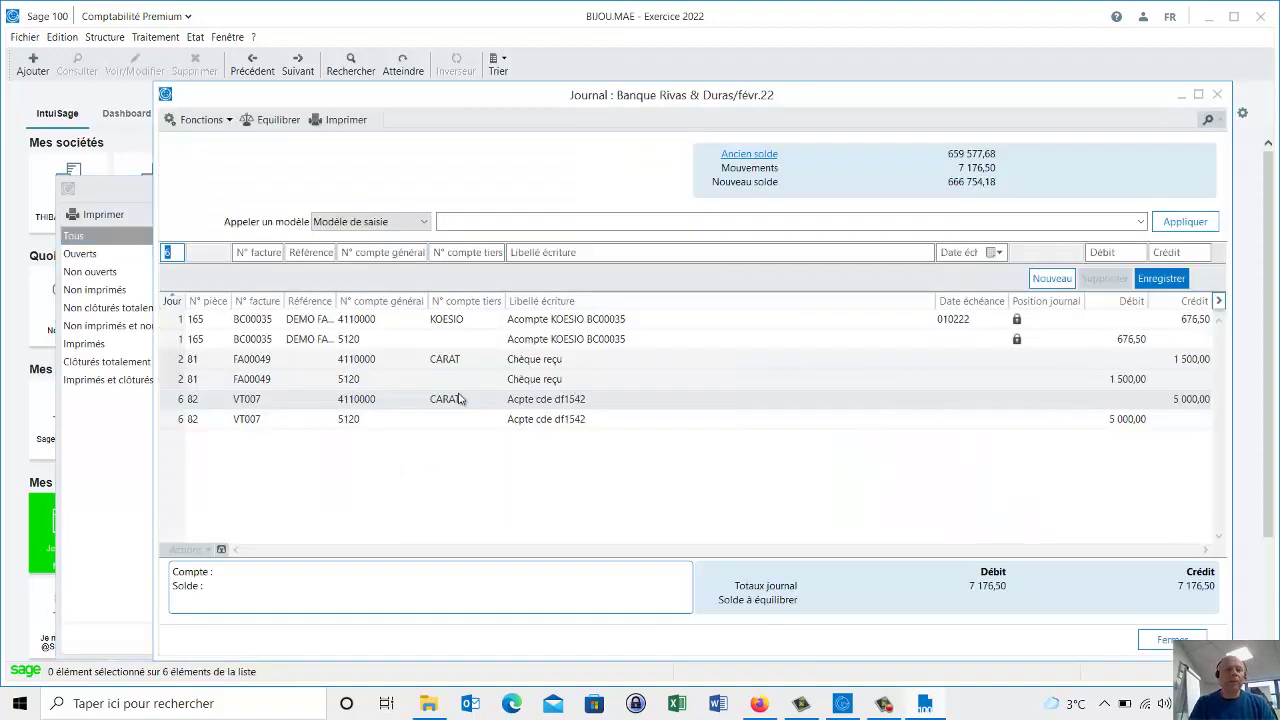
# - Examine the two KOESIO down-payment entries on accounts 4110000 and 5120, and close the bank journal
pyautogui.click(460, 324)
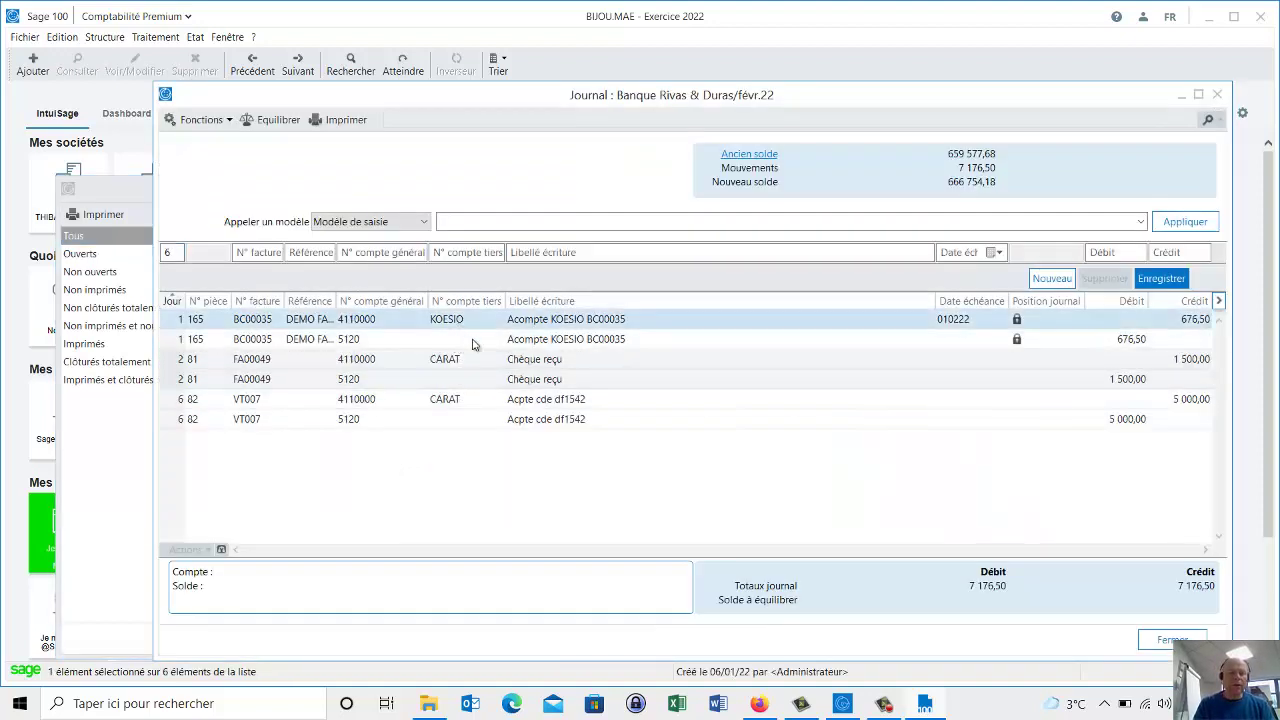
pyautogui.keyDown('ctrl'); pyautogui.click(568, 345); pyautogui.keyUp('ctrl')
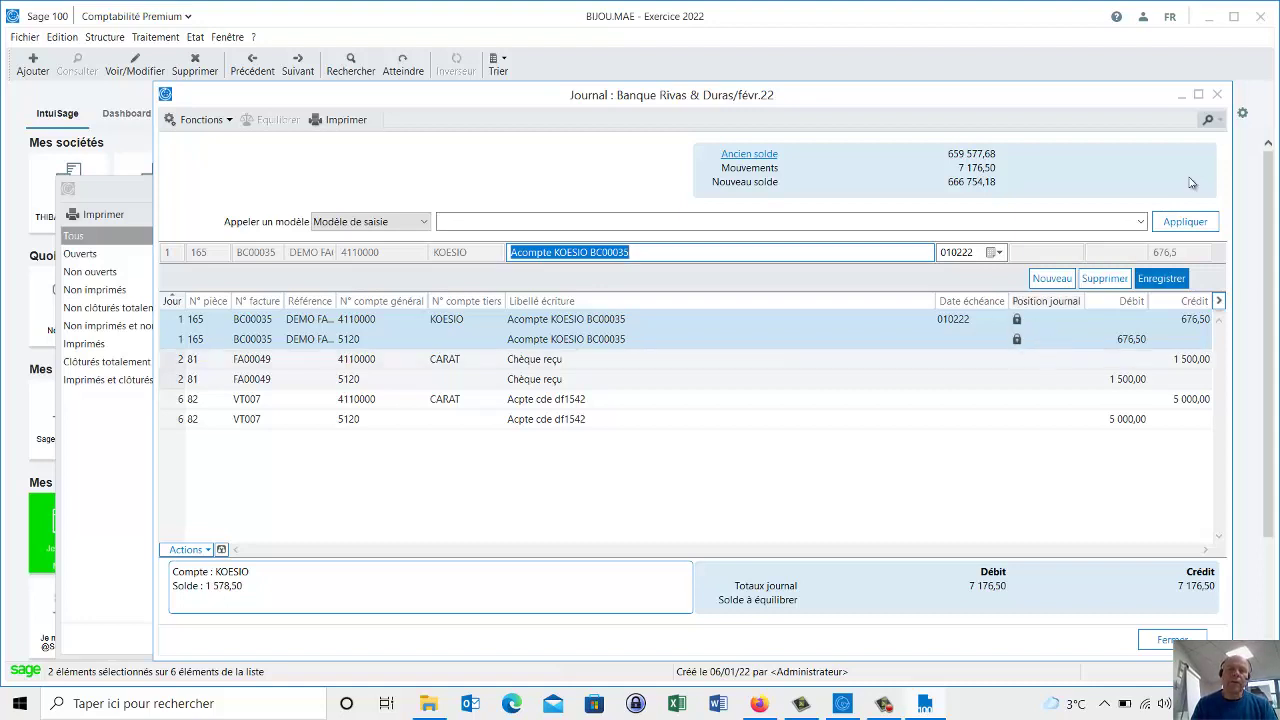
pyautogui.click(1221, 95)
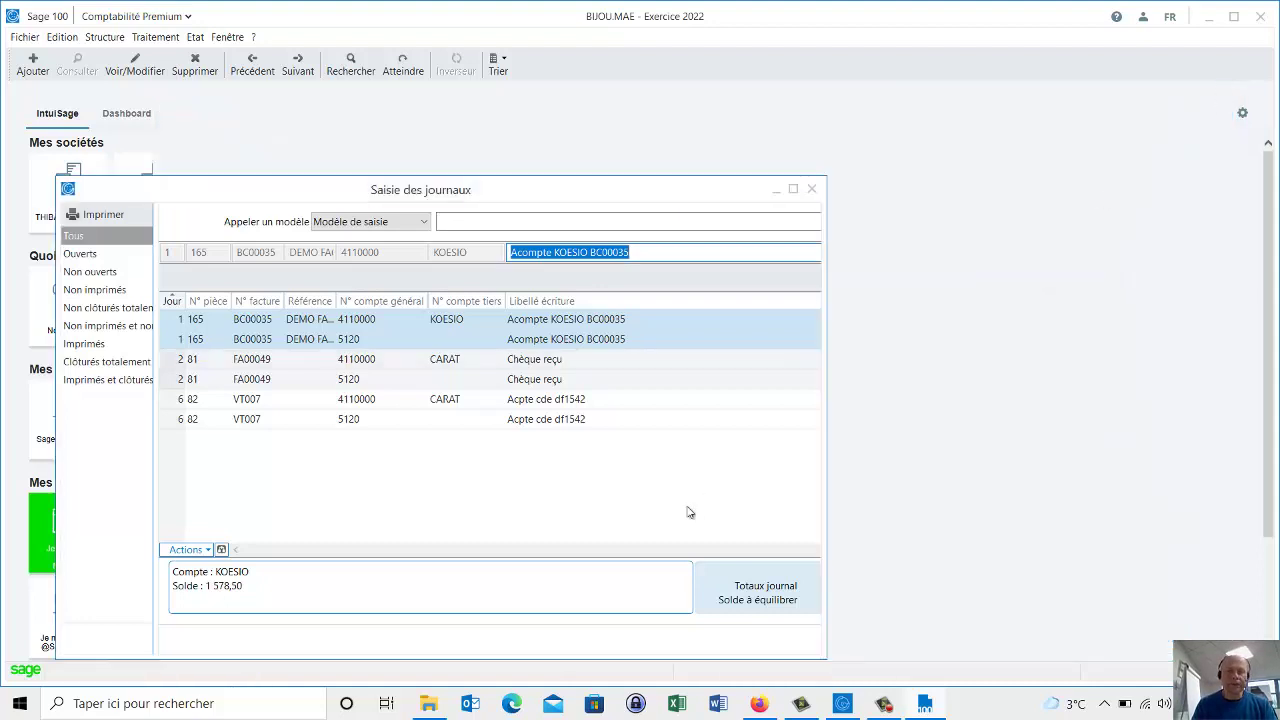
# - Open the February 2022 VTE journal, Ventes marchandises, and select all KOESIO final invoice entries from ACOMPTE DEMO2 through the last Fact KOESIO line
pyautogui.scroll(-3, 815, 603)
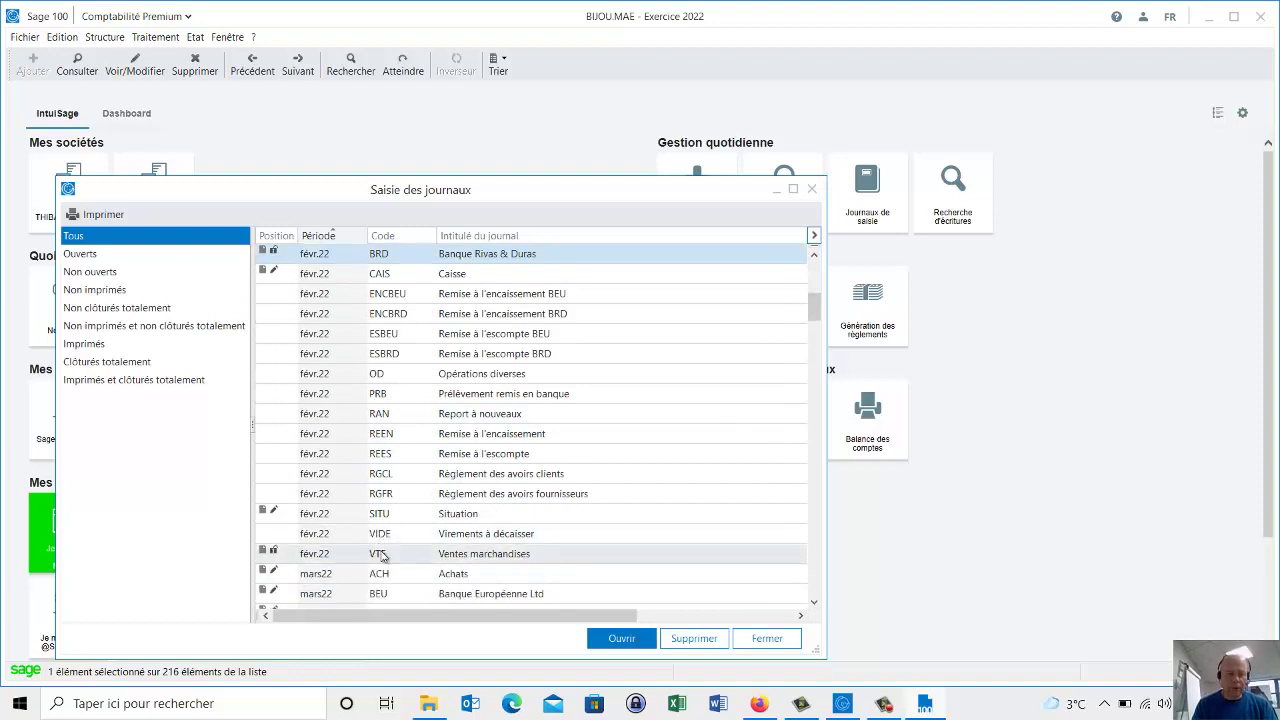
pyautogui.doubleClick(378, 553)
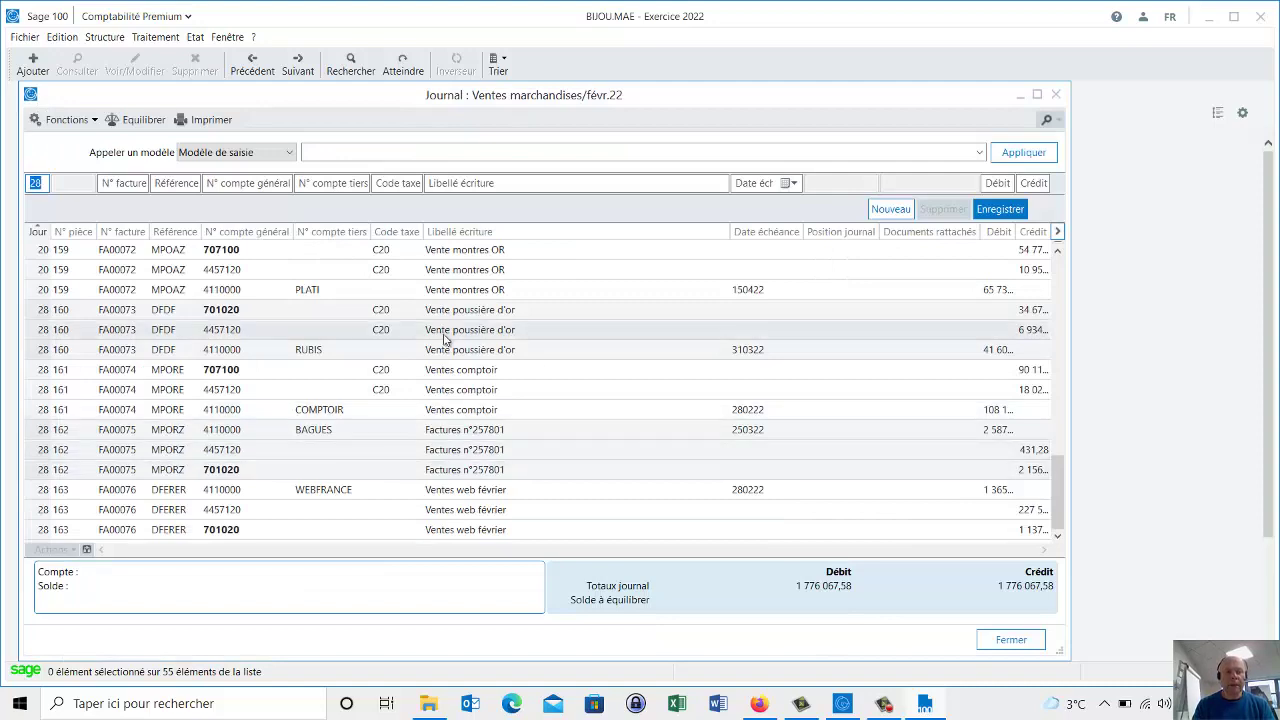
pyautogui.moveTo(1063, 514); pyautogui.dragTo(1058, 287)
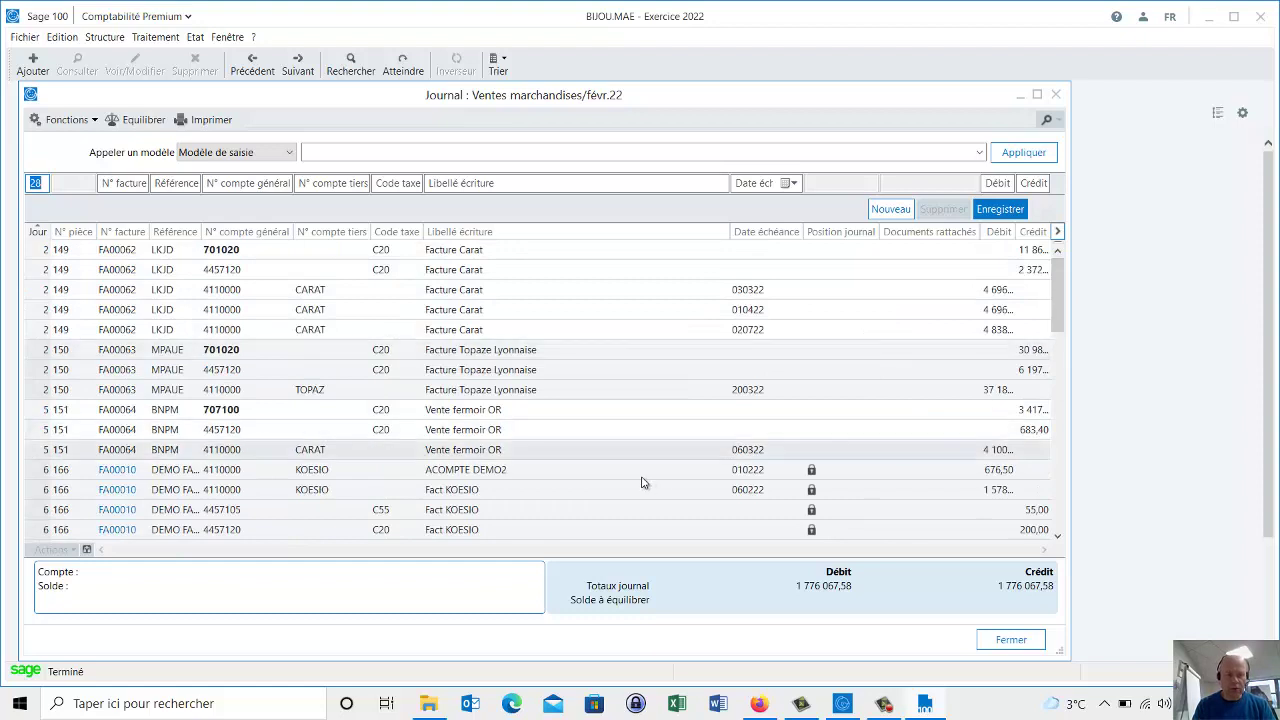
pyautogui.click(603, 472)
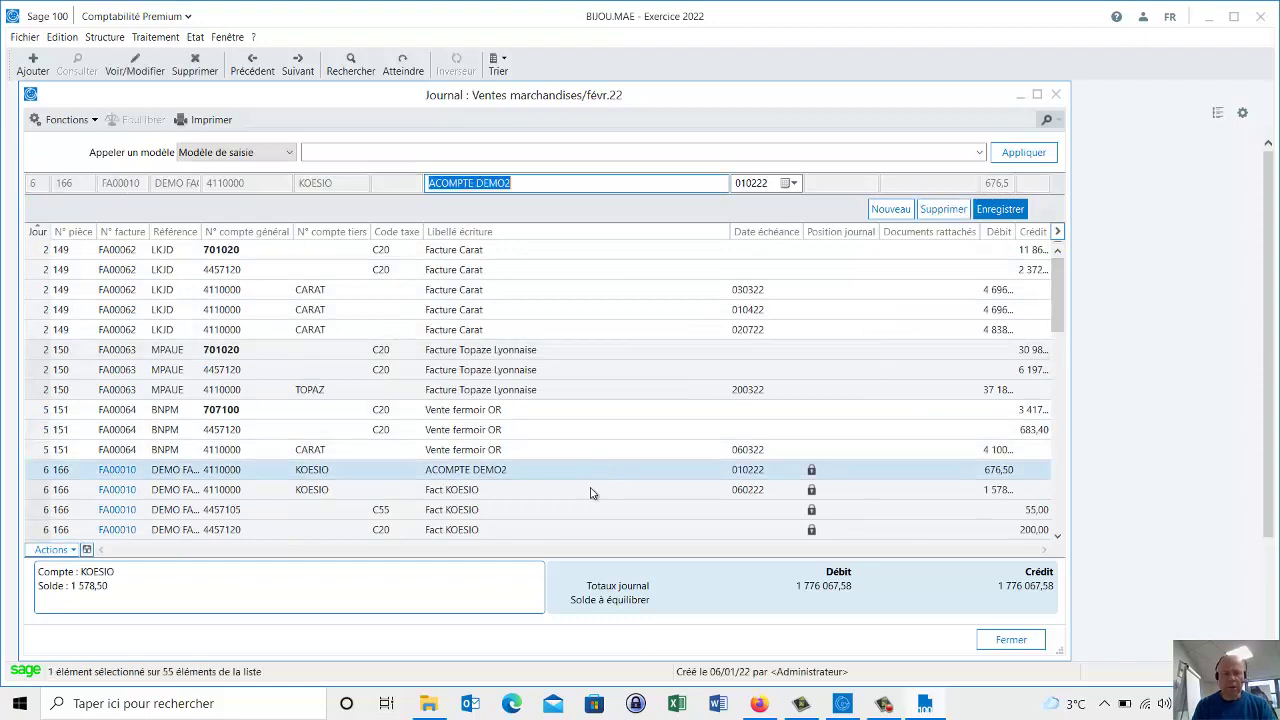
pyautogui.click(1058, 537)
pyautogui.click(1058, 537)
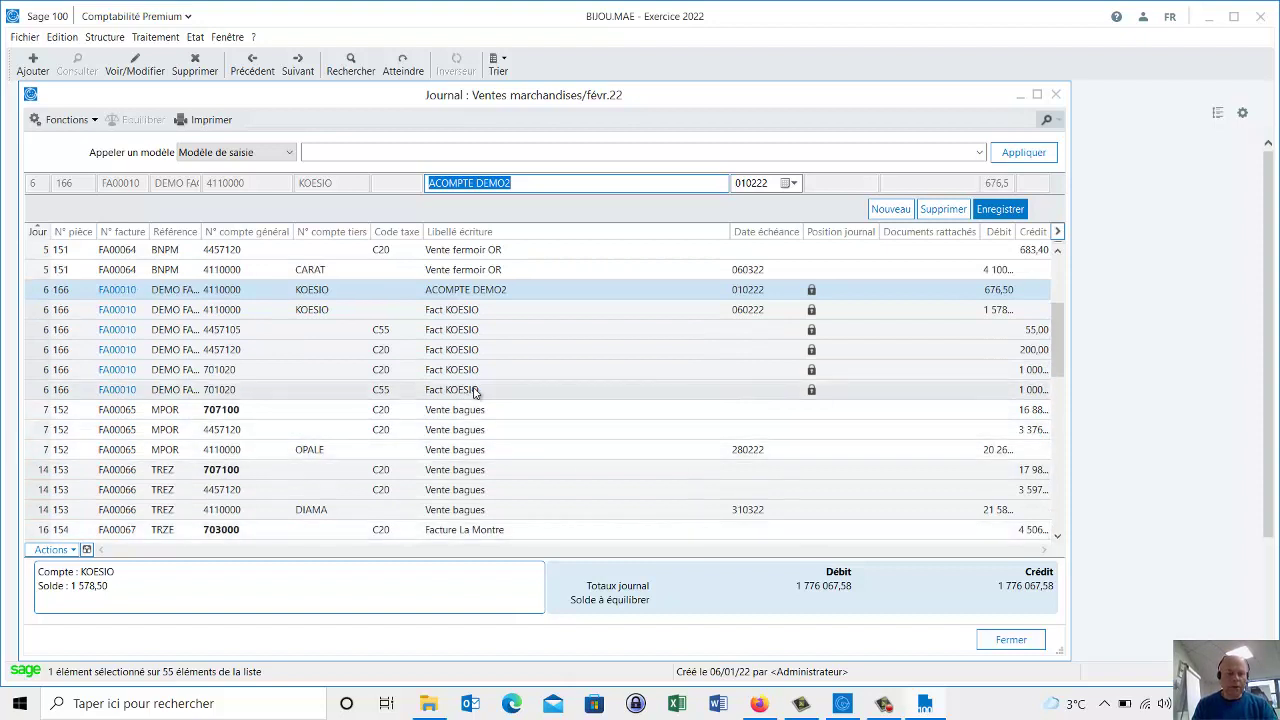
pyautogui.keyDown('shift'); pyautogui.click(476, 390); pyautogui.keyUp('shift')
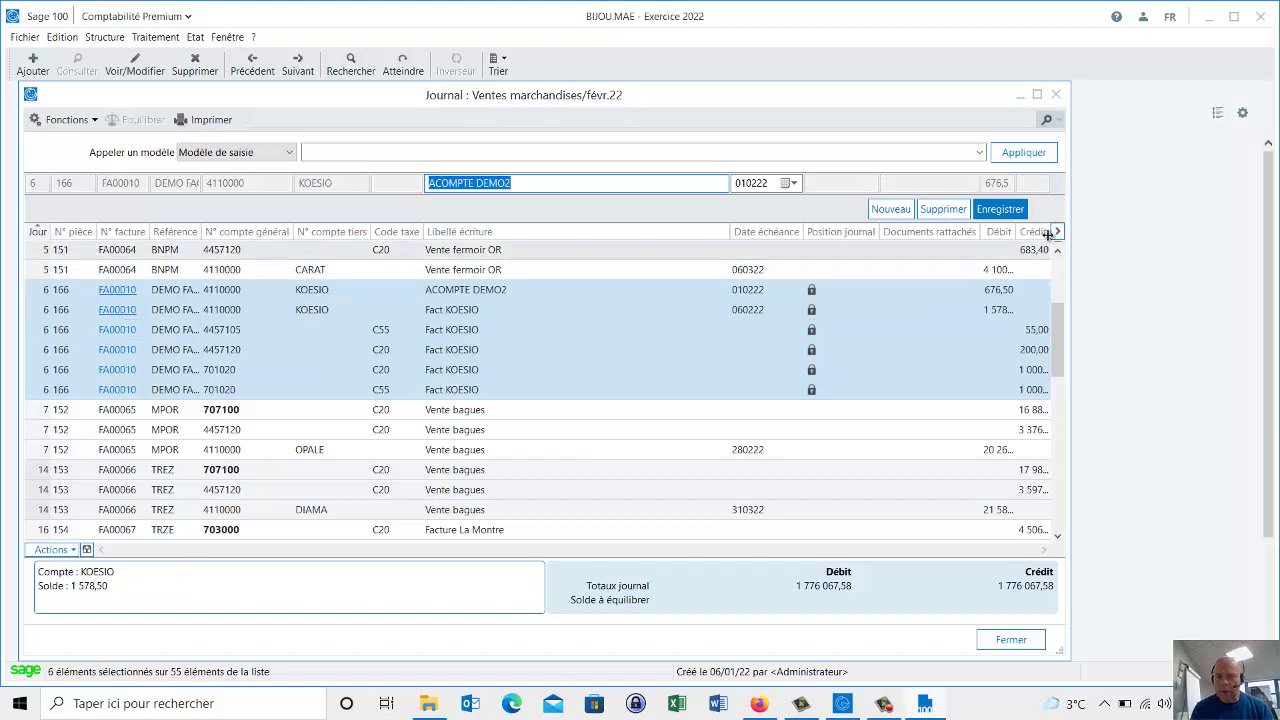
# - Resize the journal's columns so the Débit and Crédit amounts show in full, and select the ACOMPTE DEMO2 entry
pyautogui.moveTo(1047, 232); pyautogui.dragTo(1080, 232)
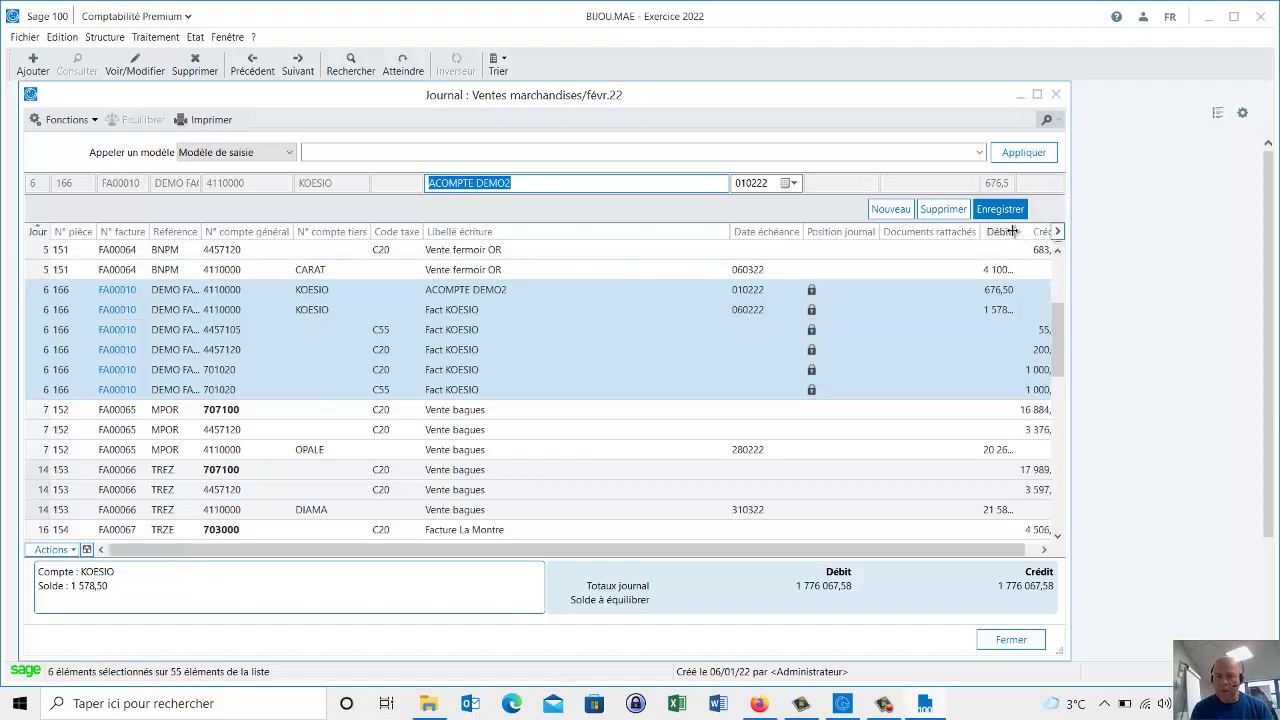
pyautogui.moveTo(728, 235); pyautogui.dragTo(701, 240)
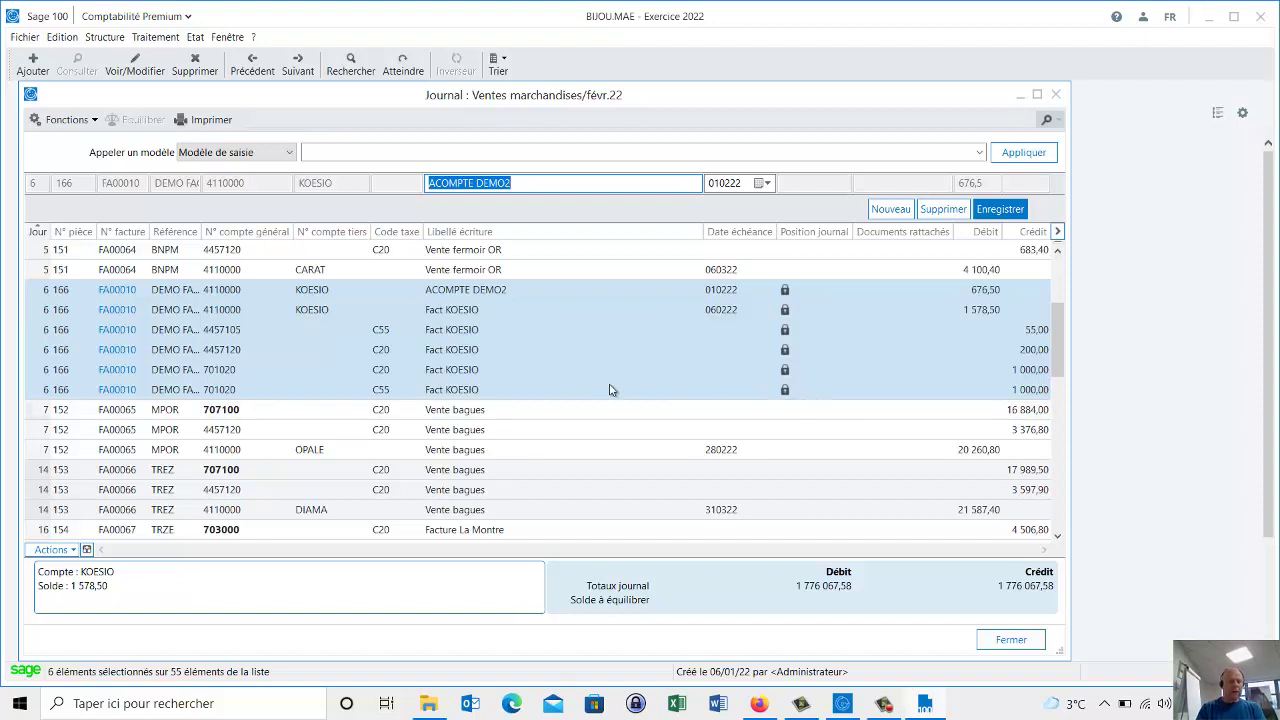
pyautogui.click(643, 297)
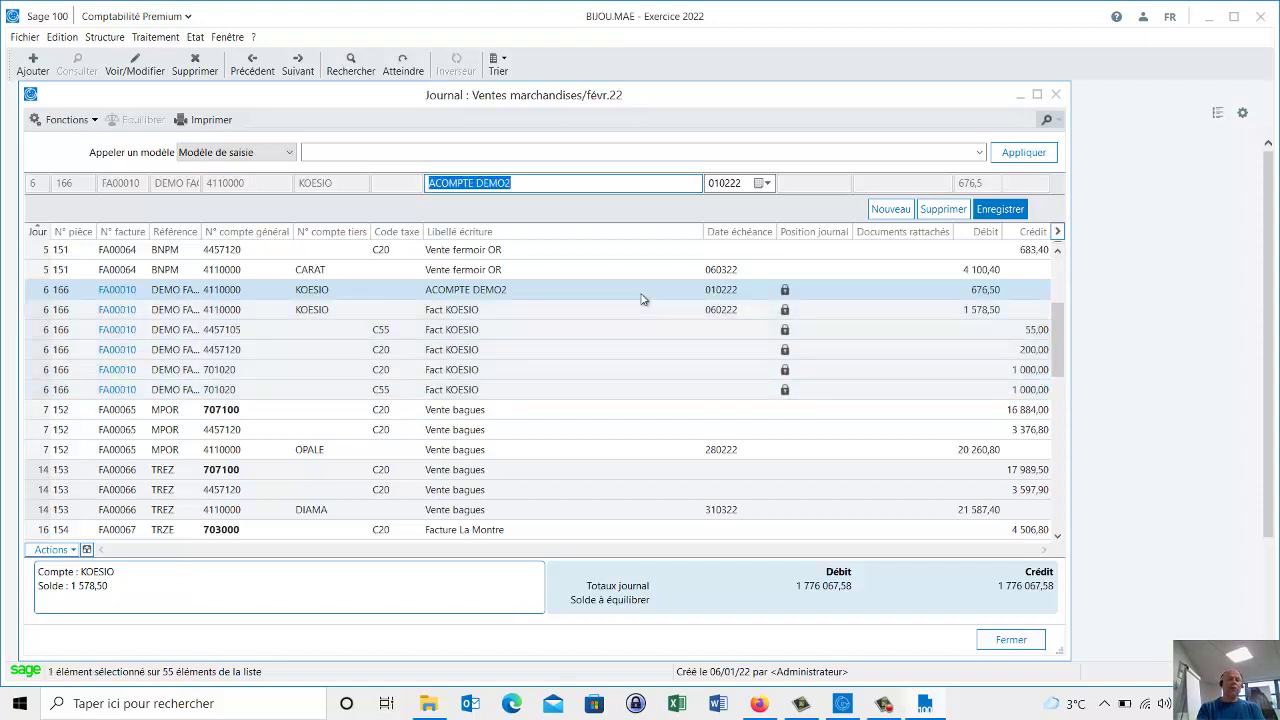